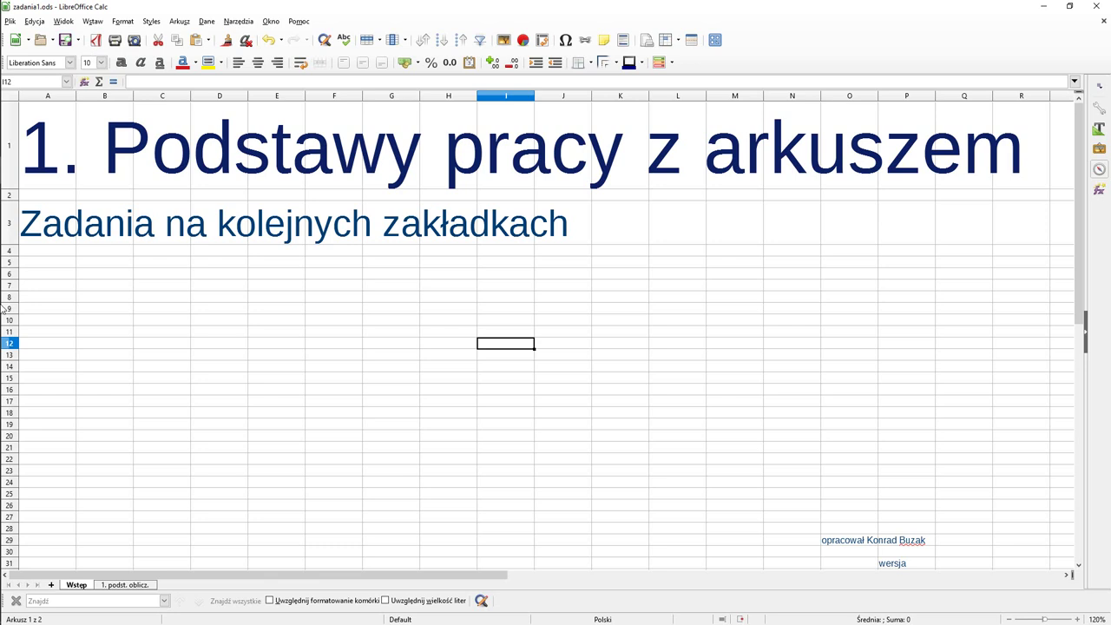
- On the "1. podst. oblicz." sheet, calculate 4 plus 9 in cell G5 with the formula =4+9
click(147, 588)
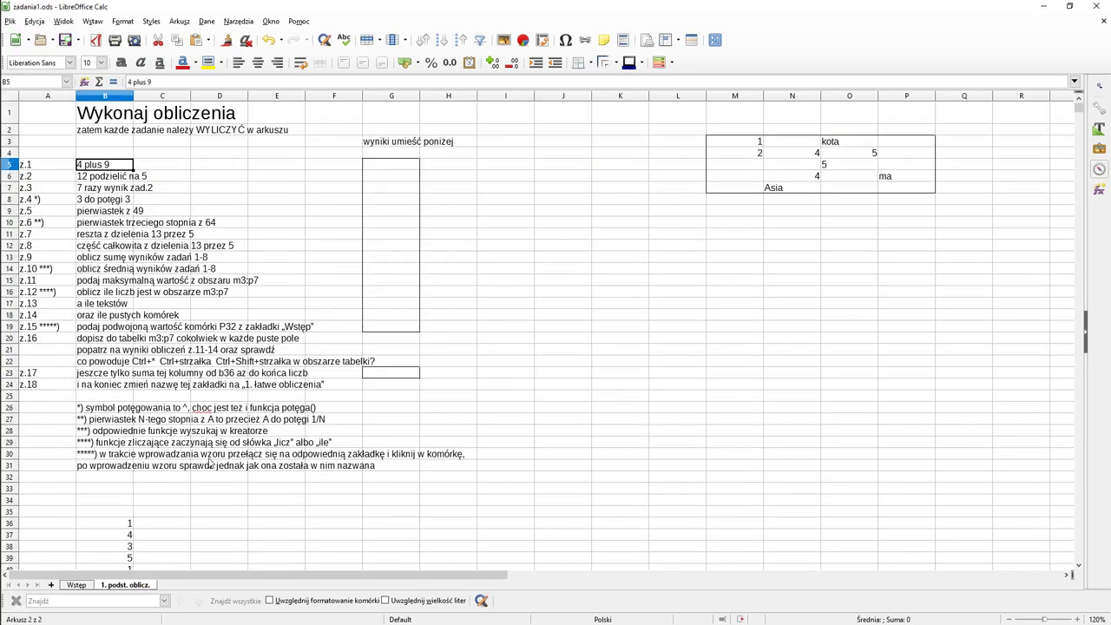
scroll(311, 322, up, 2)
scroll(310, 322, up, 3)
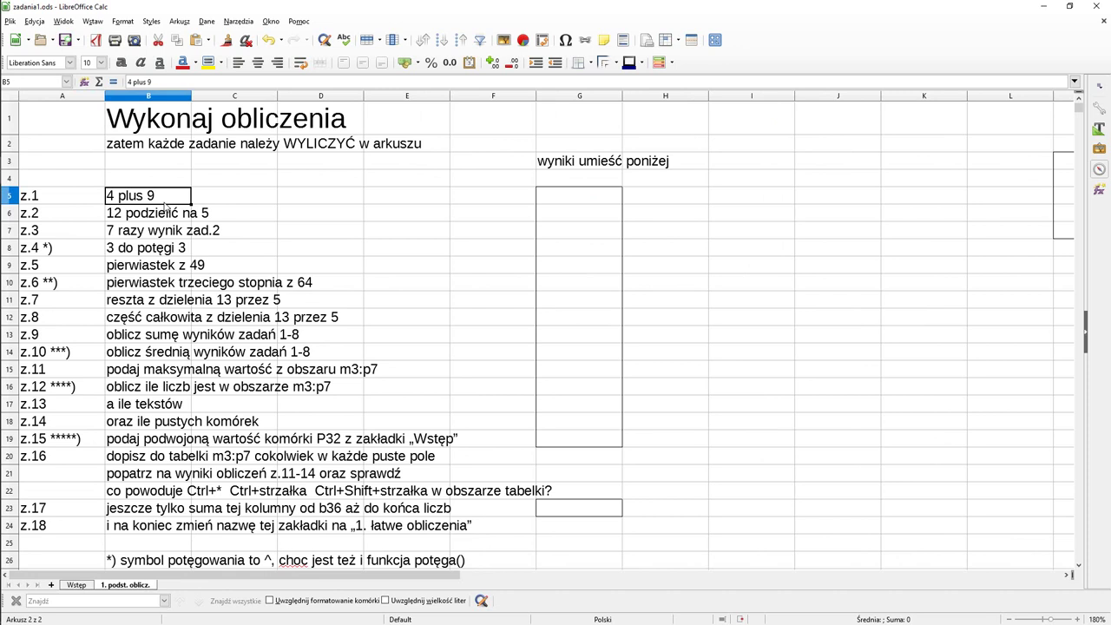
click(598, 205)
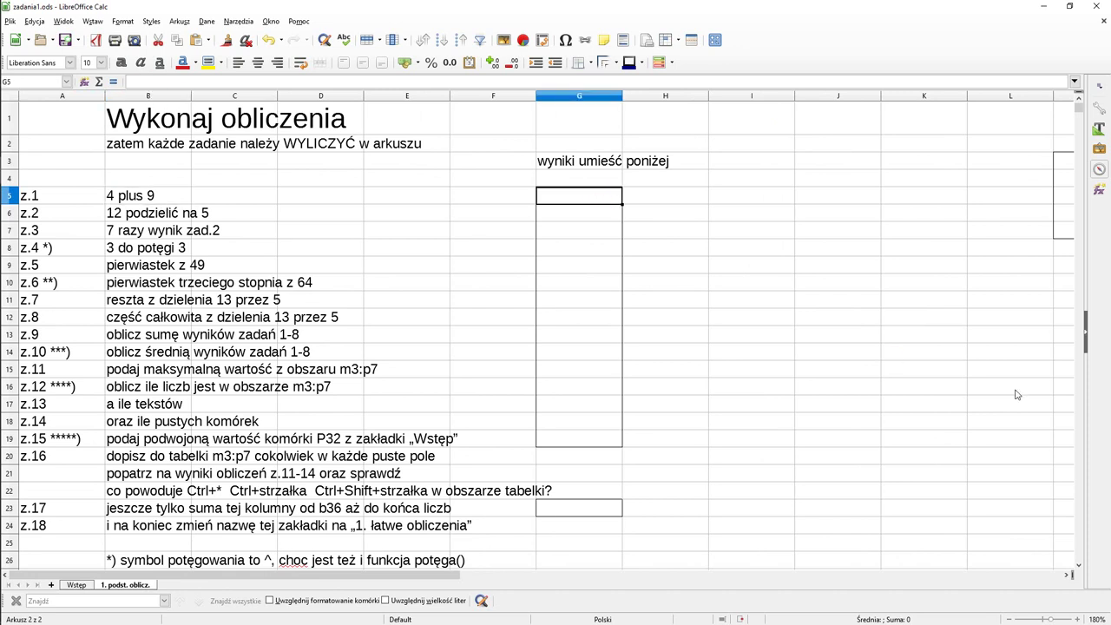
text(=)
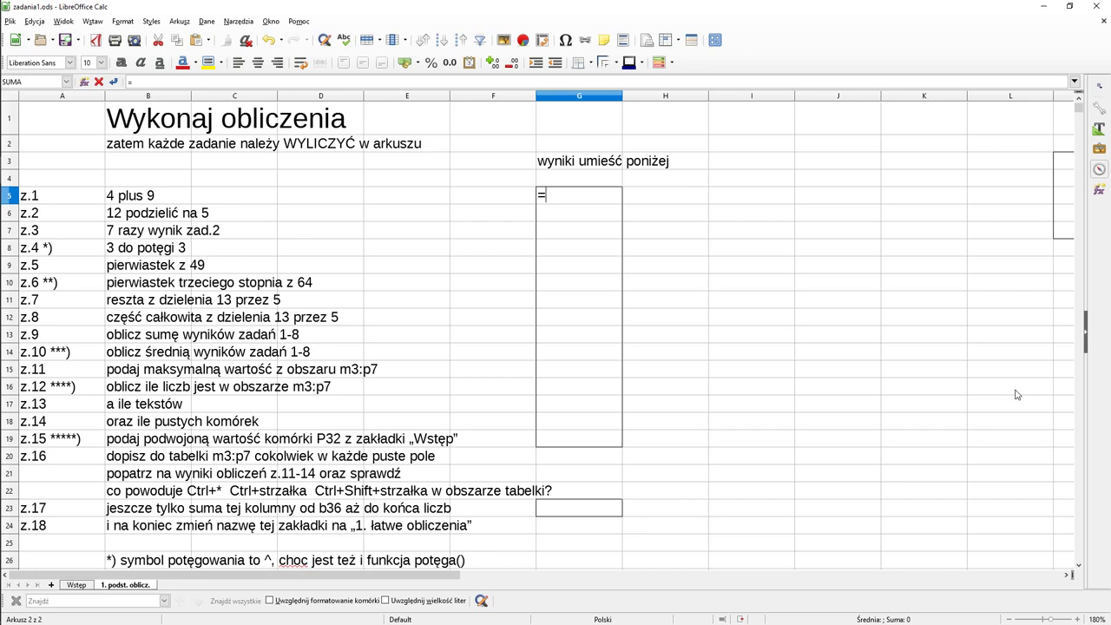
text(4+9)
key(Return)
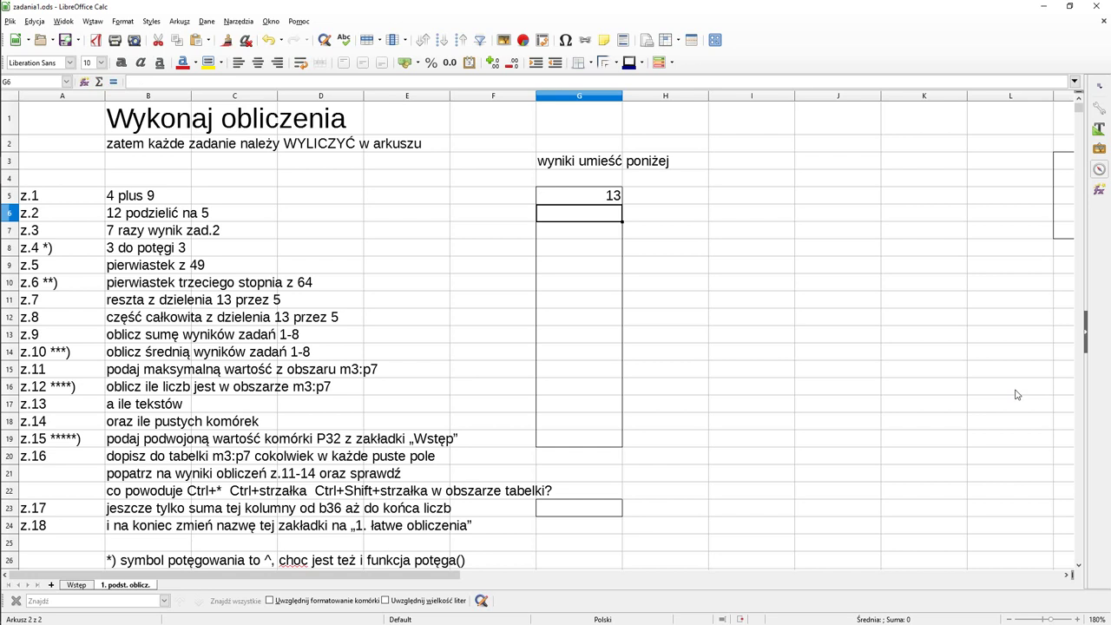
- Calculate 12 divided by 5 in G6 with =12/5, and 7 times that result in G7 with =7*G6
text(=12)
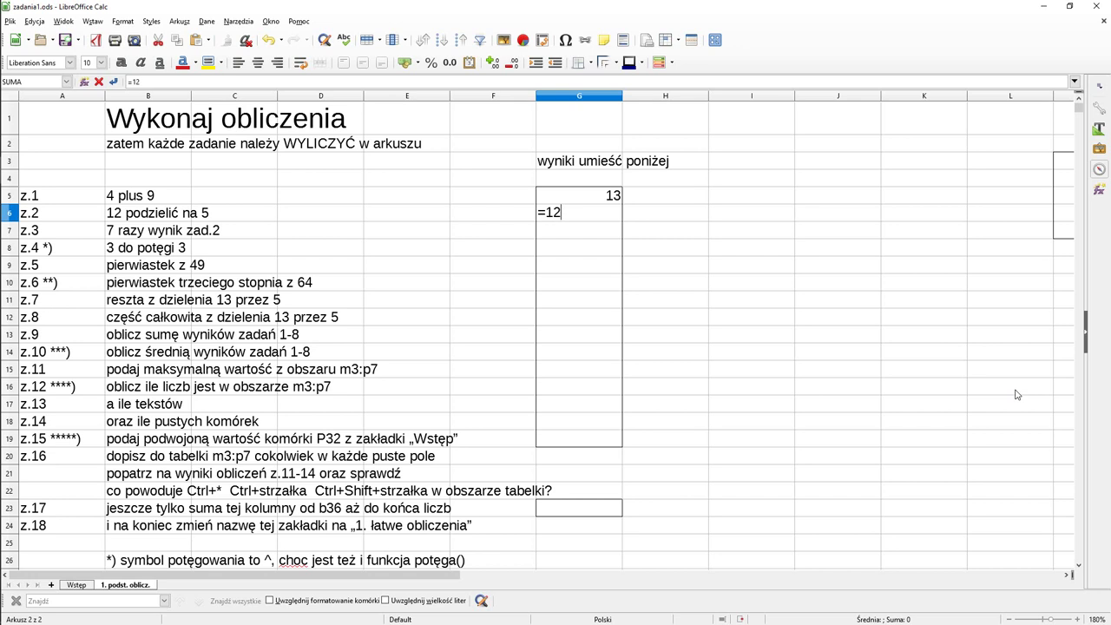
text(/5)
key(Return)
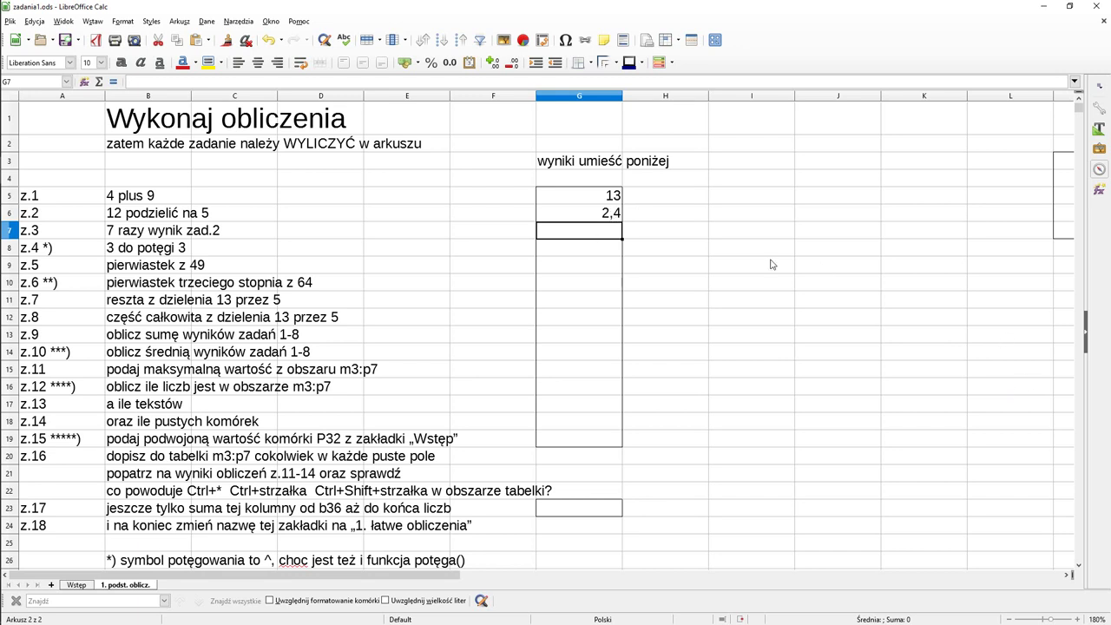
text(=)
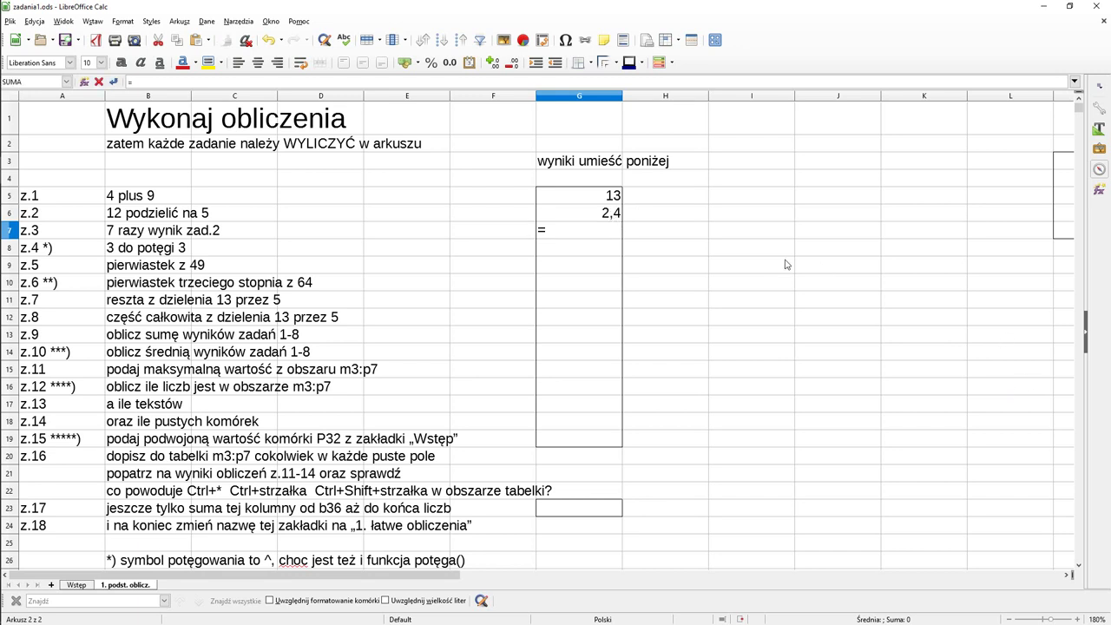
text(7*)
click(577, 217)
key(Return)
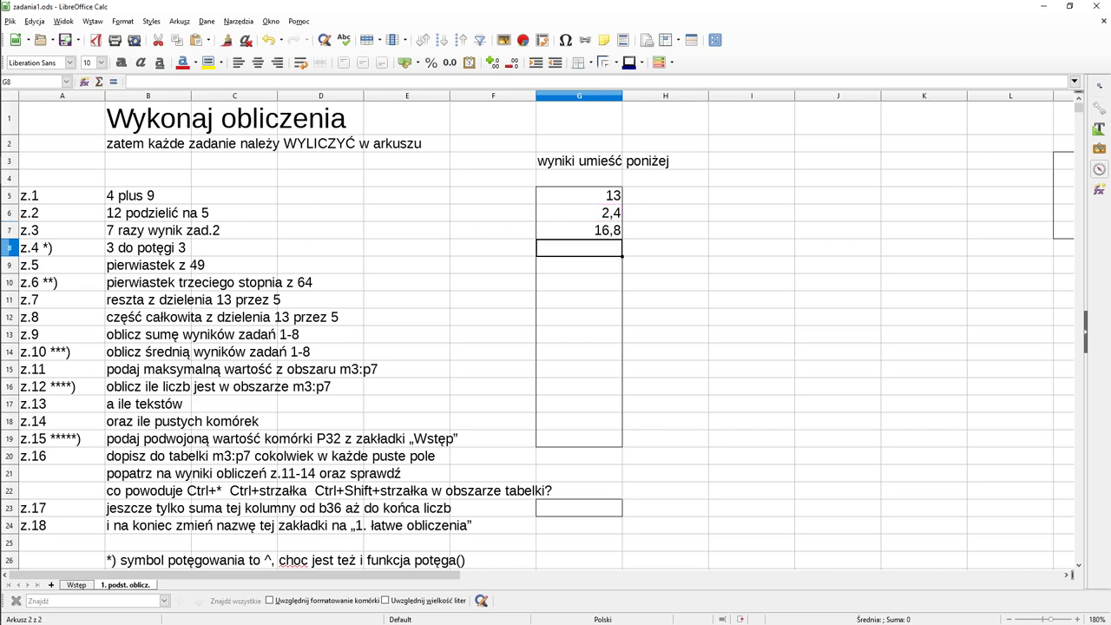
- Calculate 3 to the power of 3 in cell G8 with the formula =3^3
scroll(575, 249, down, 1)
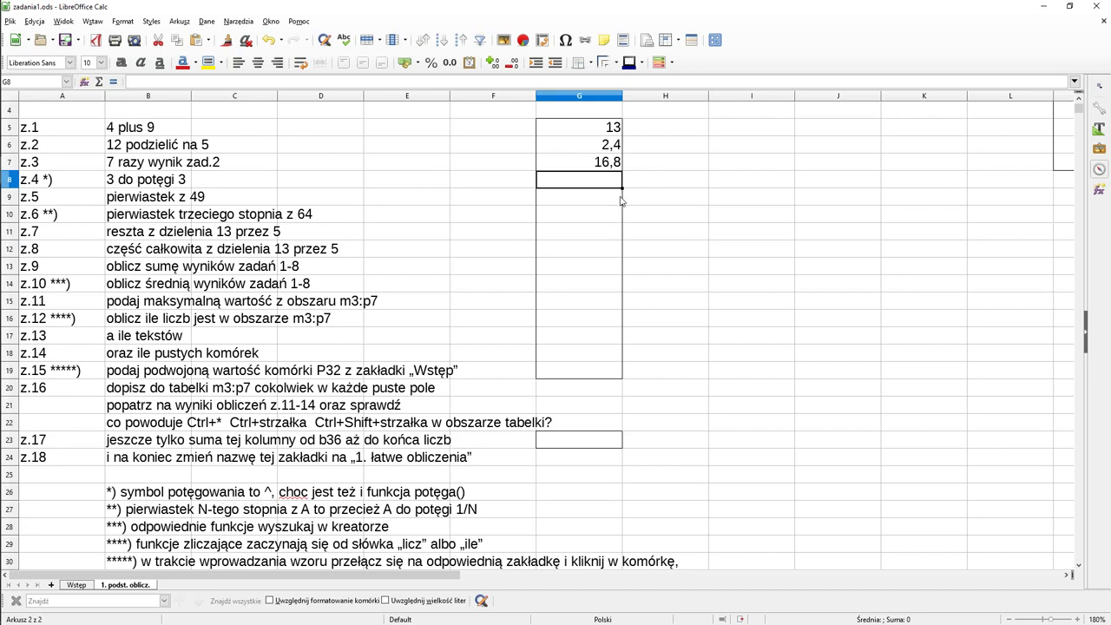
text(=)
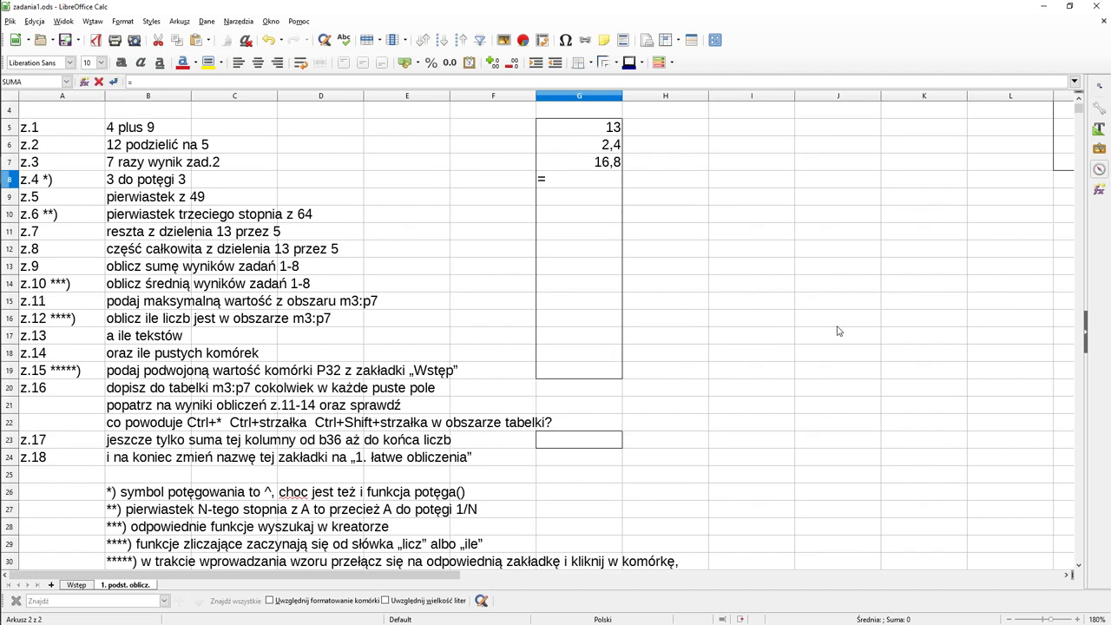
text(3^3)
key(Return)
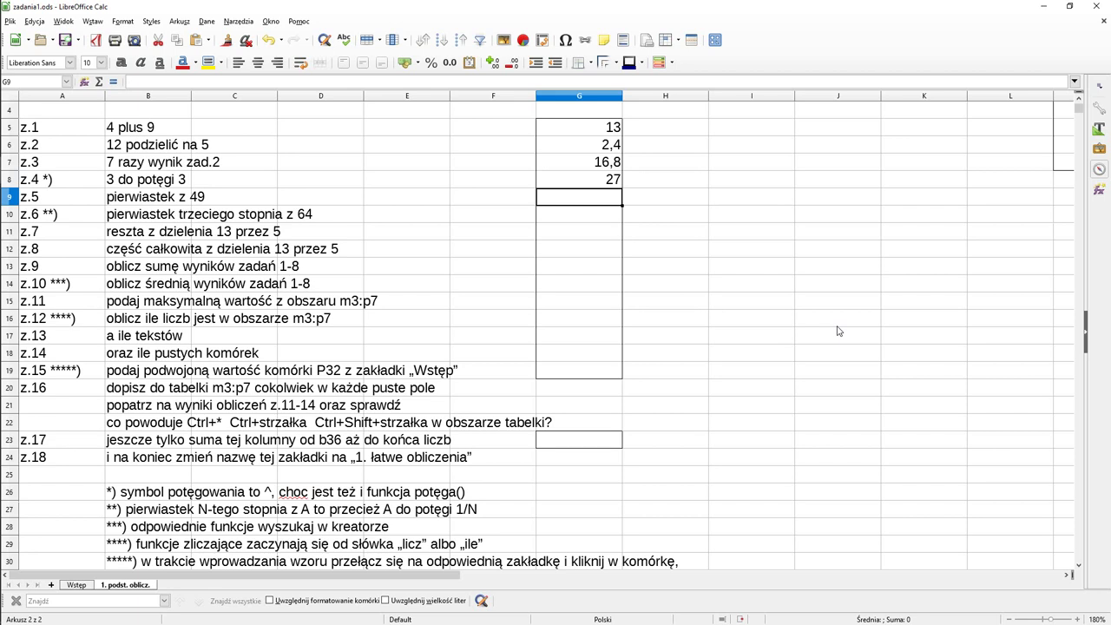
- Calculate the square root of 49 in cell G9 by finding PIERWIASTEK in the Function Wizard and giving it the number 49
text(=)
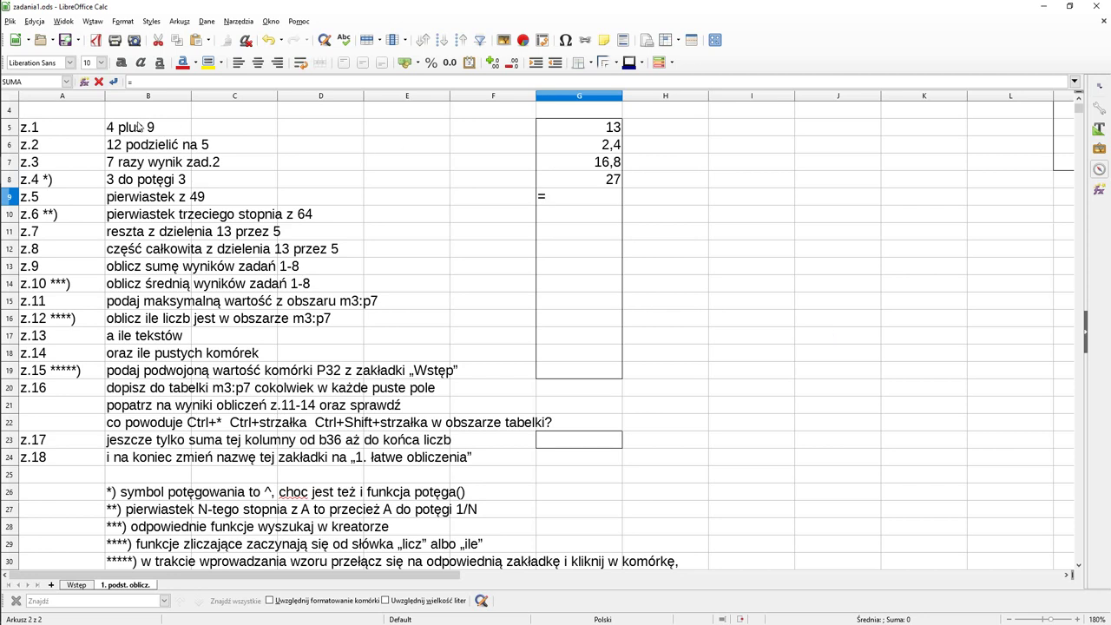
click(85, 81)
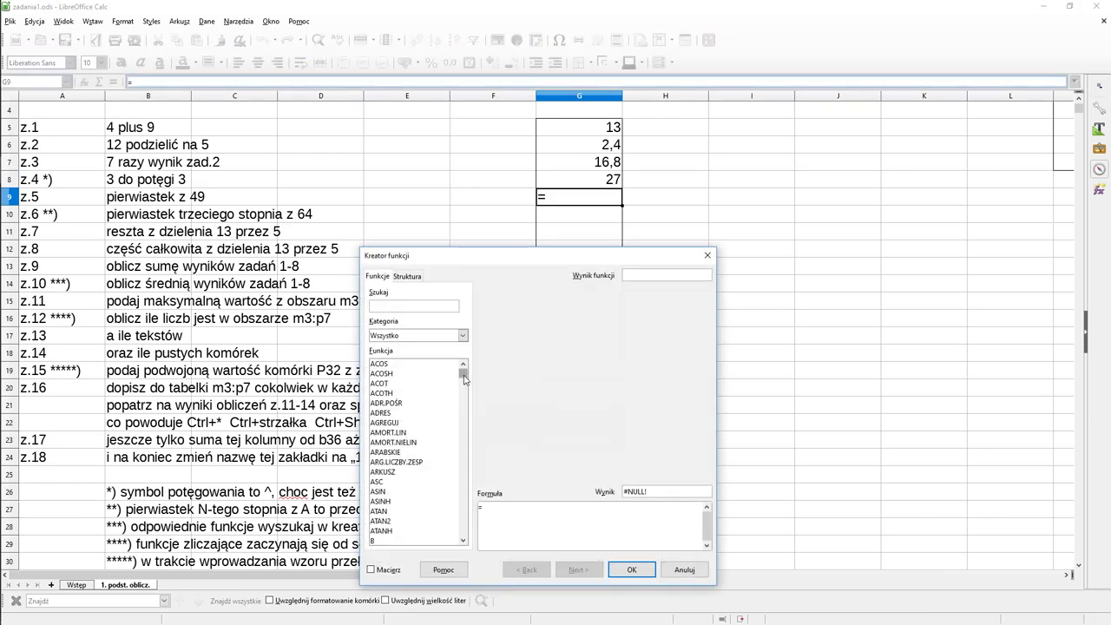
drag(464, 379, 463, 406)
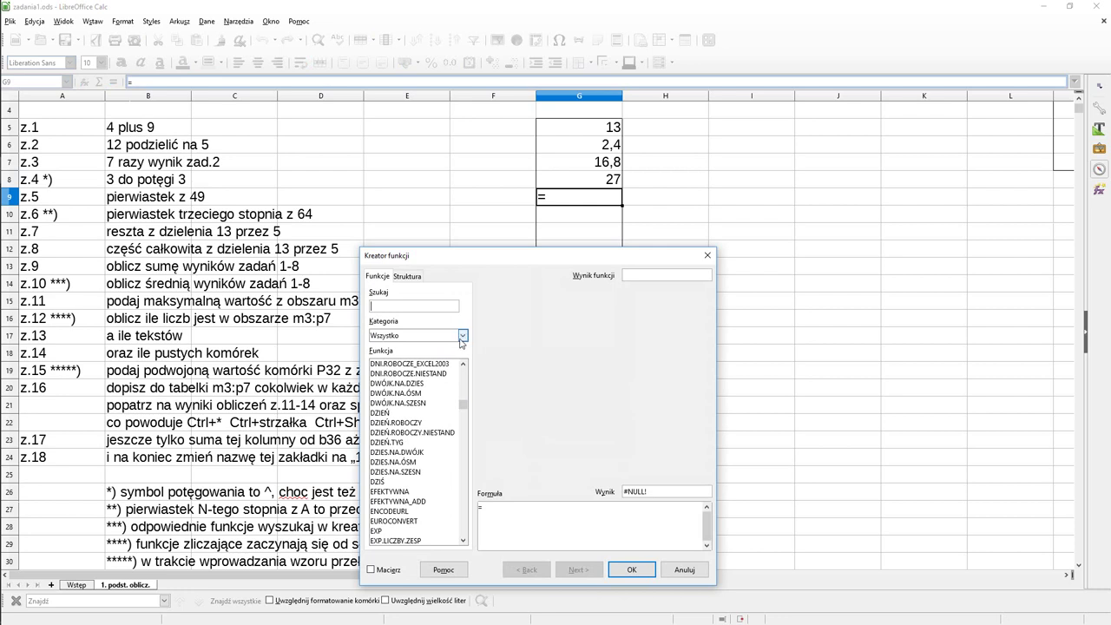
click(463, 336)
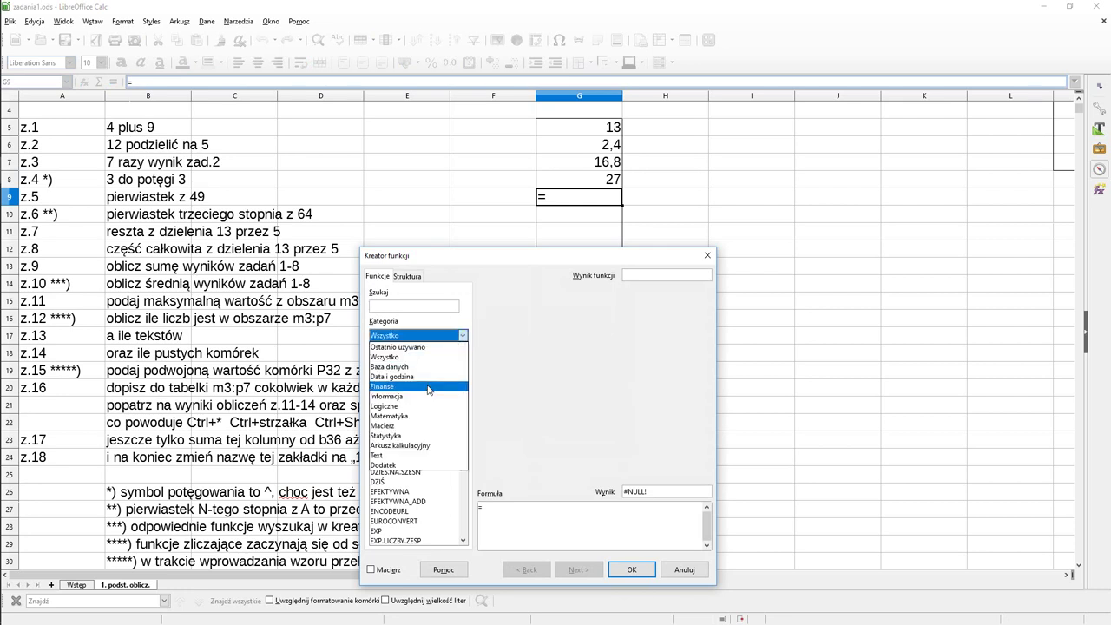
click(416, 417)
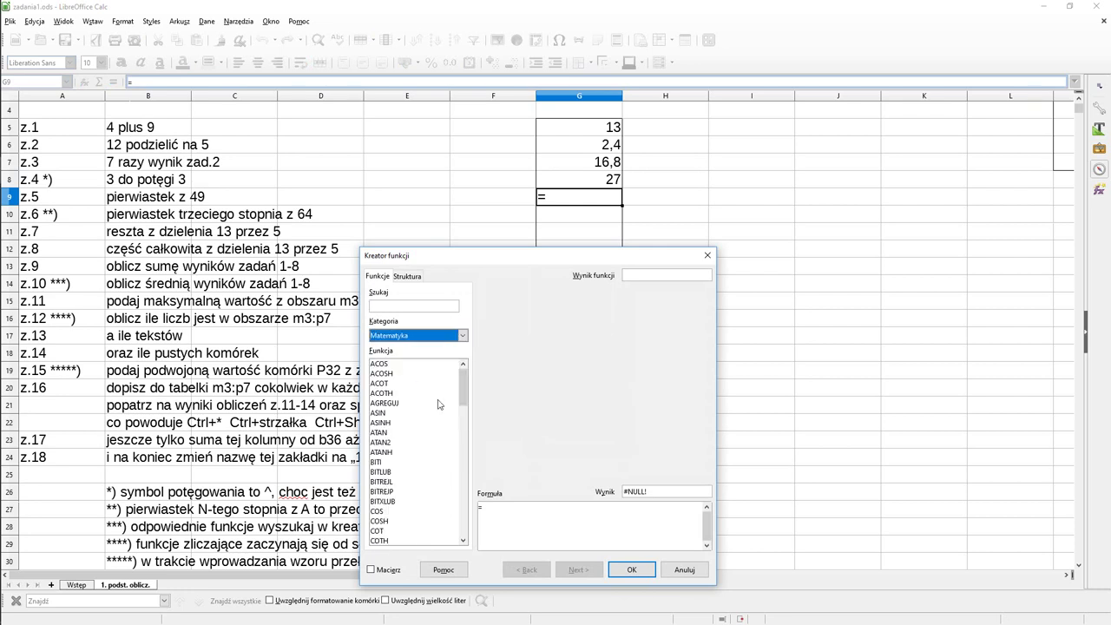
drag(463, 386, 466, 454)
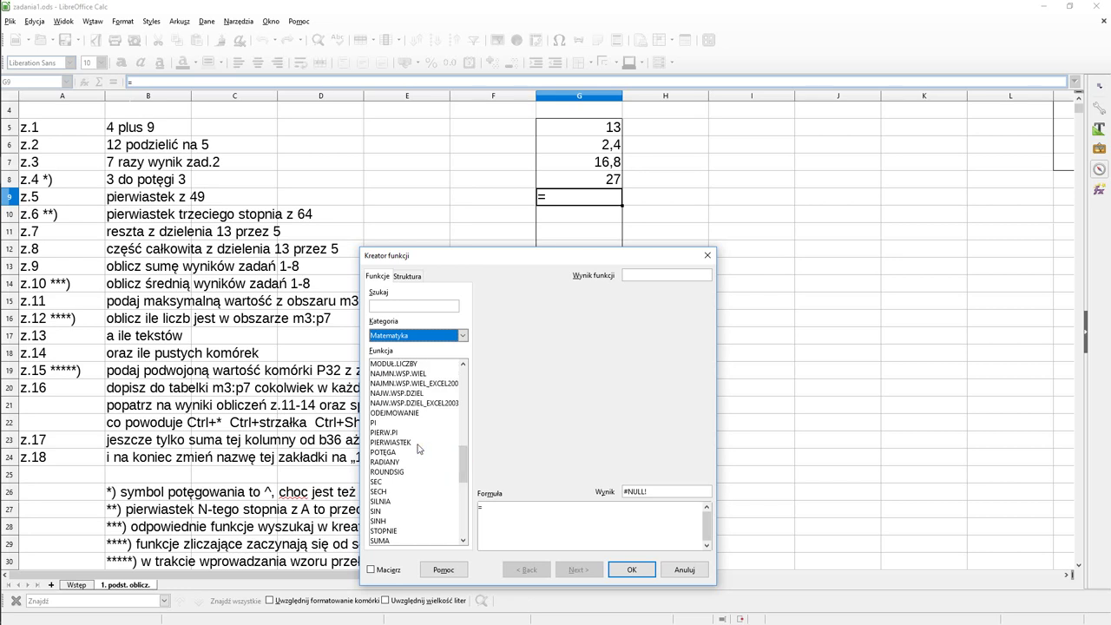
click(375, 305)
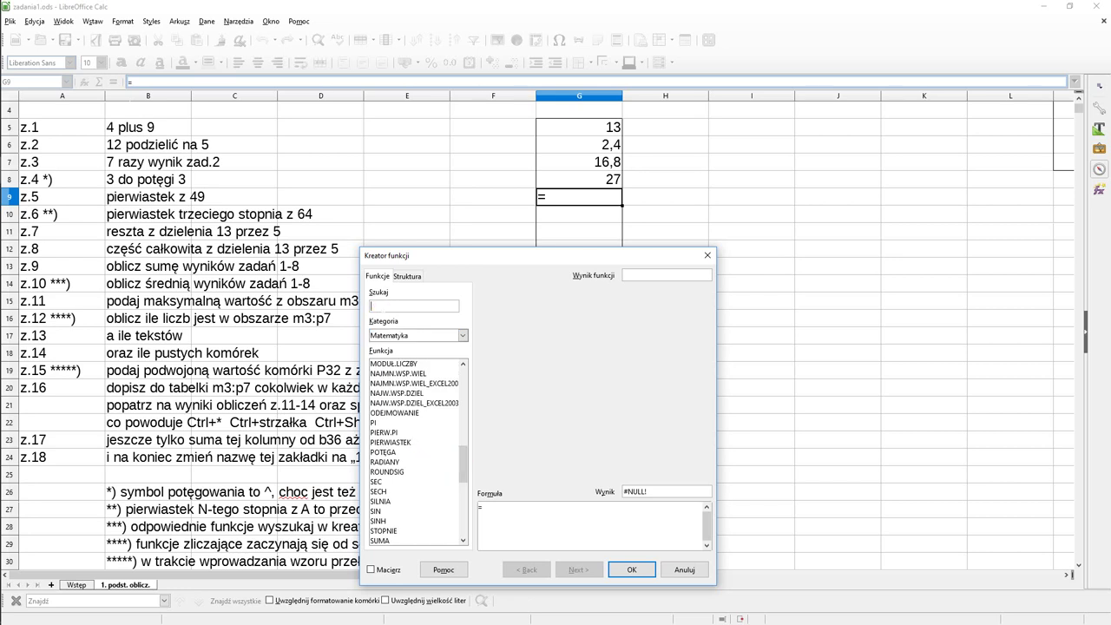
text(pier)
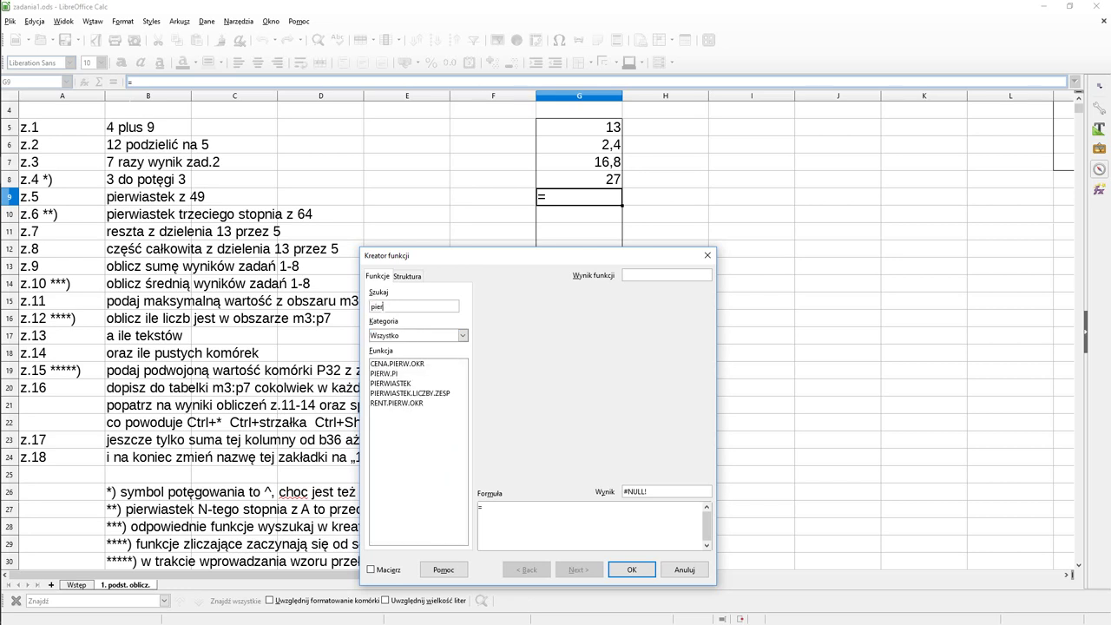
double_click(396, 383)
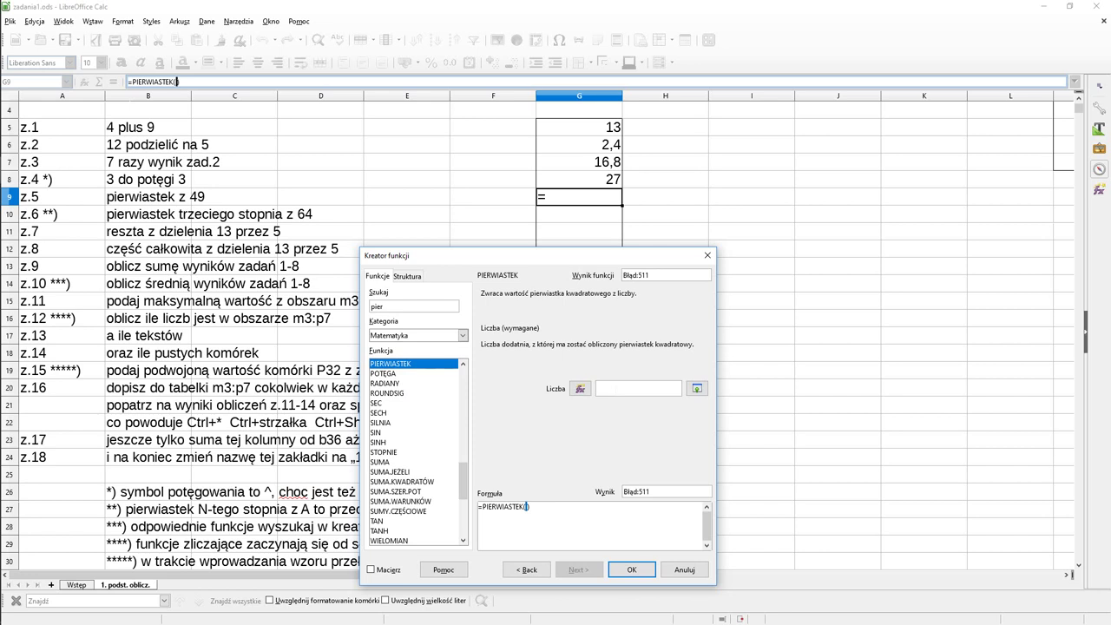
text(49)
click(623, 570)
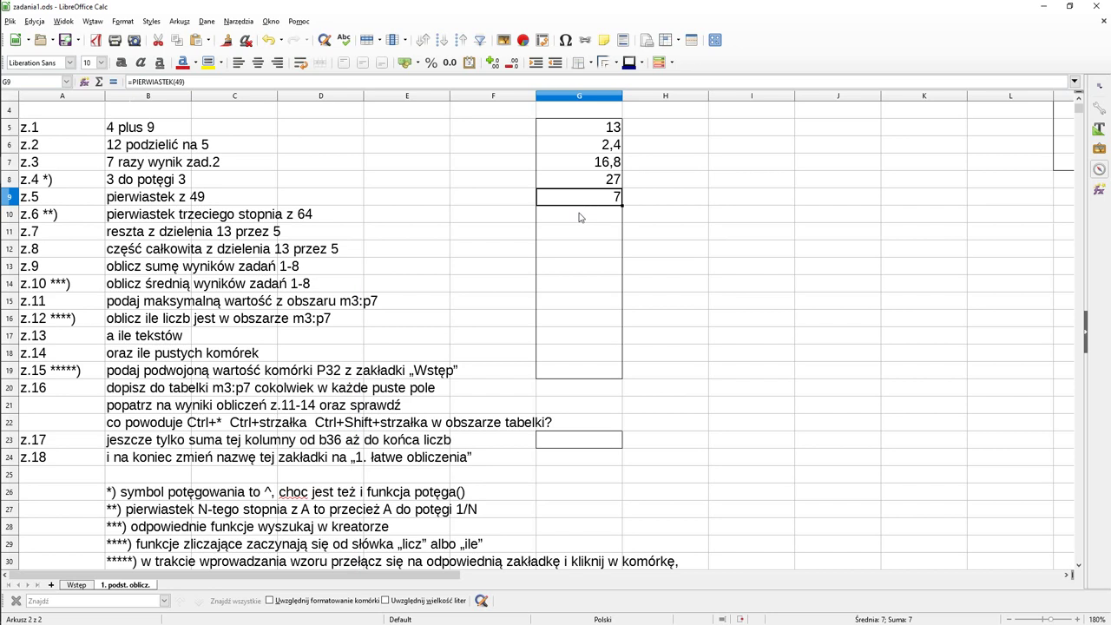
click(577, 219)
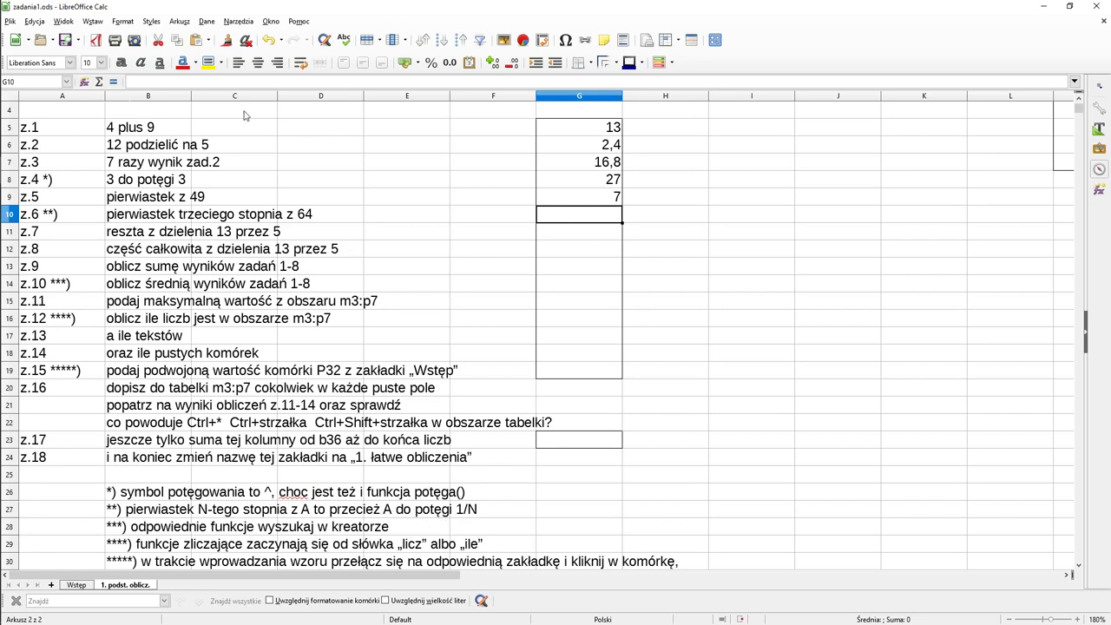
click(86, 85)
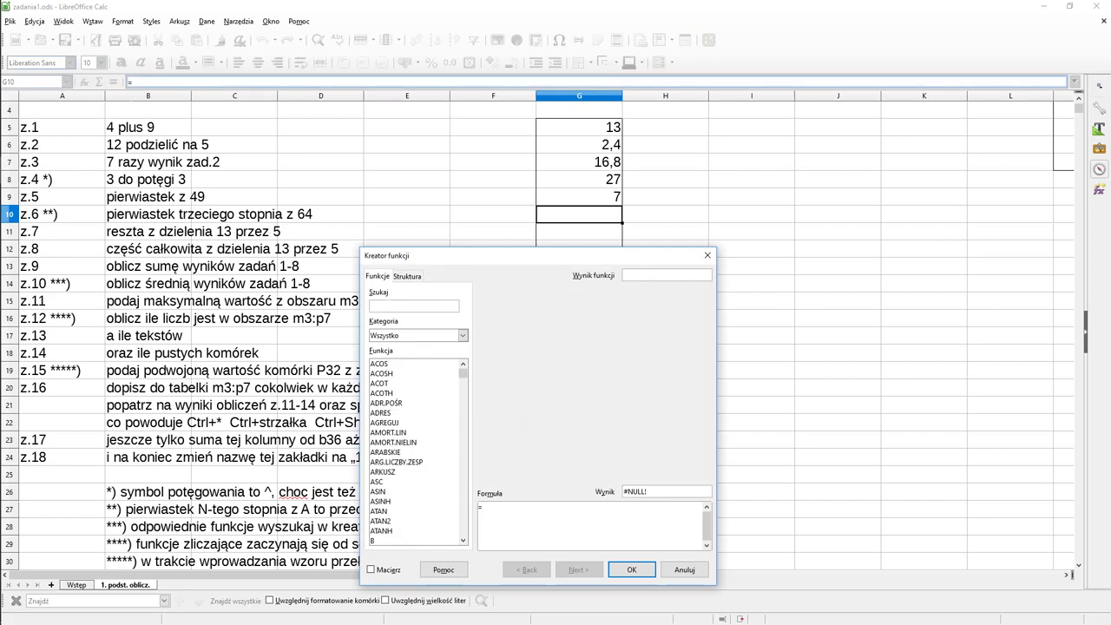
text(pier)
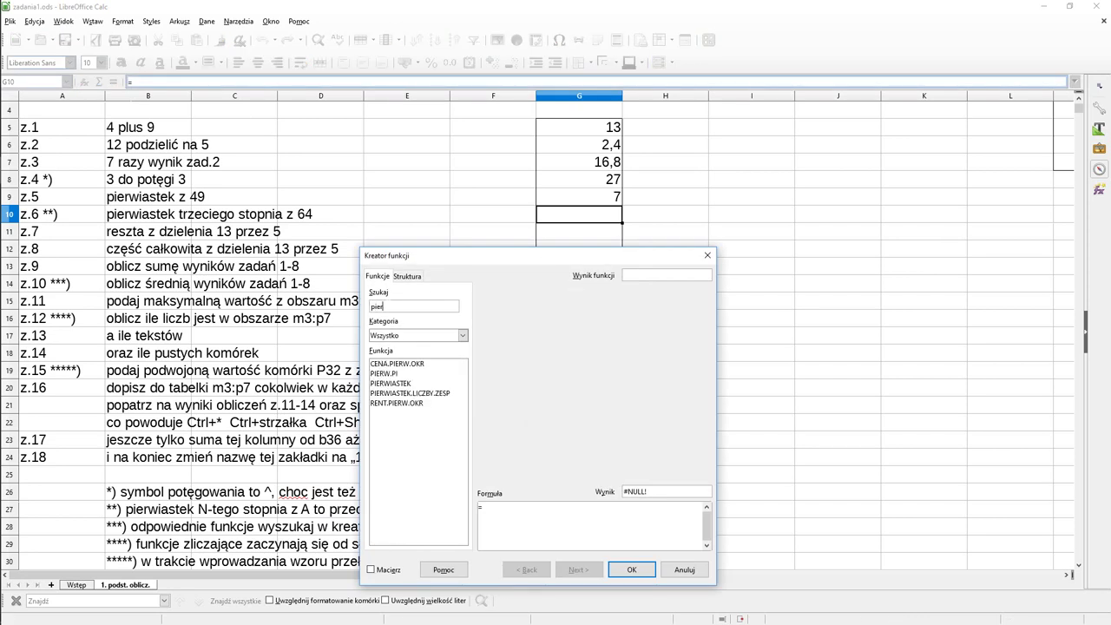
double_click(408, 384)
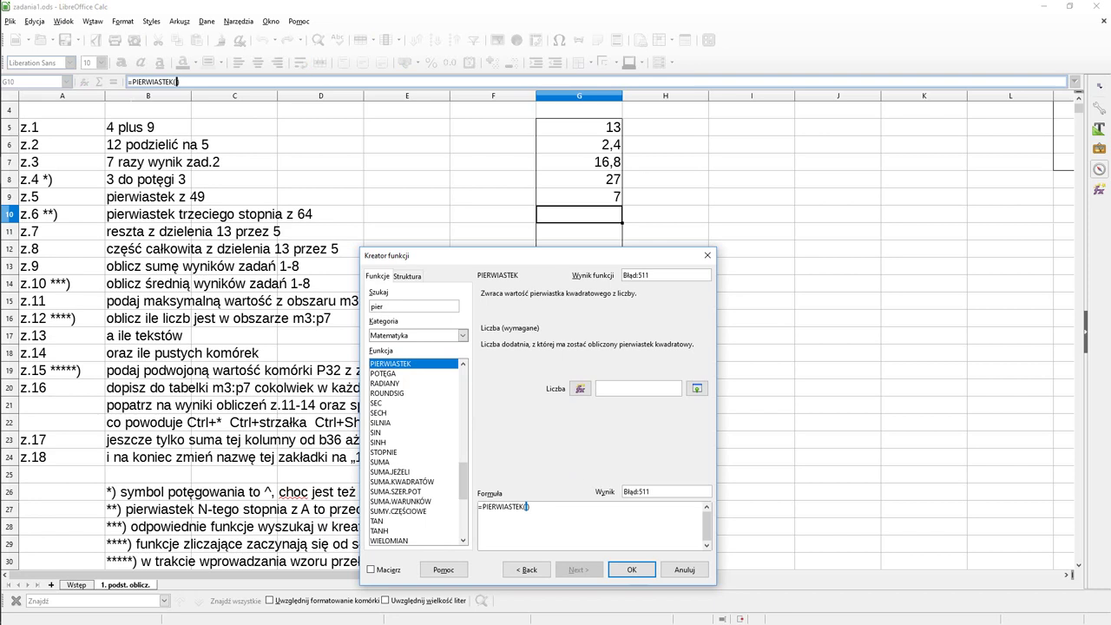
drag(573, 257, 606, 273)
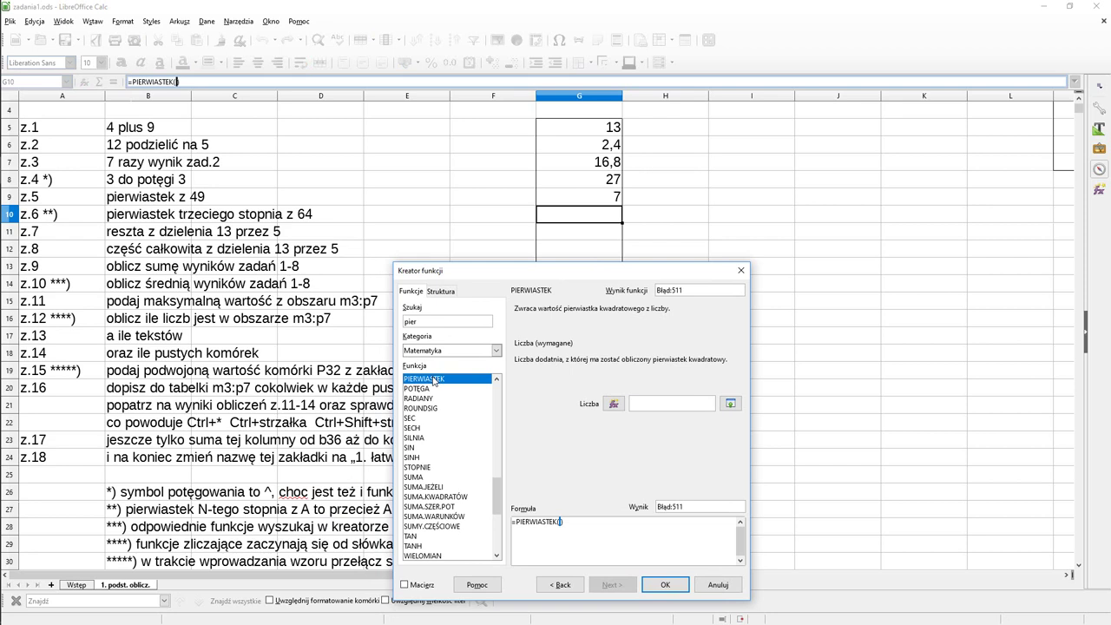
click(741, 270)
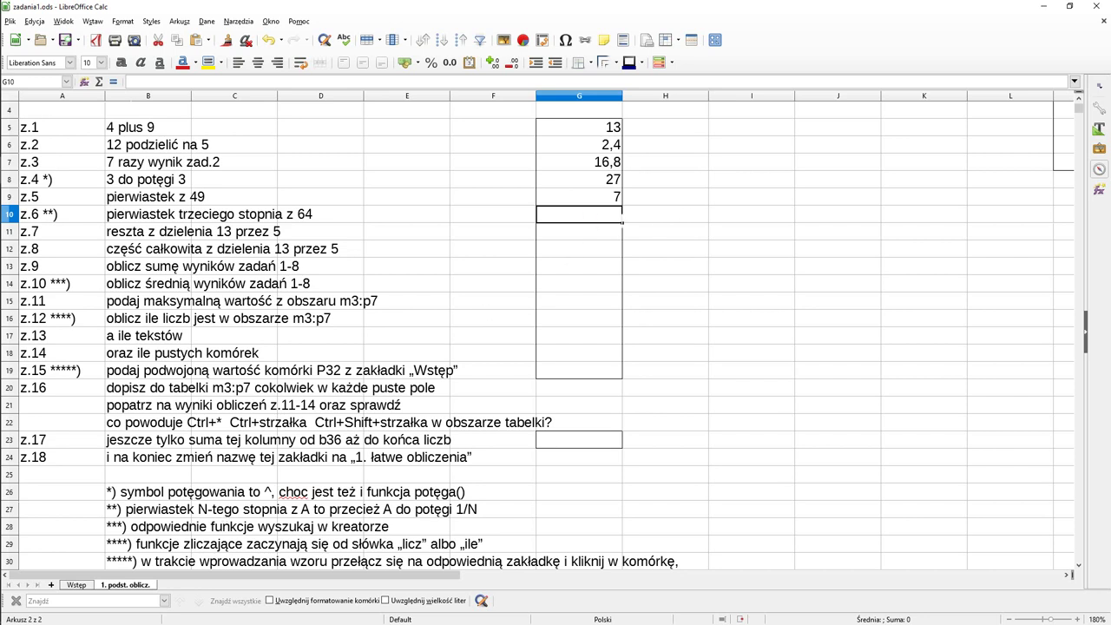
- Write =64^1/3 in cell G10 for the cube root task, keeping any stray cell reference out of the formula
text(=)
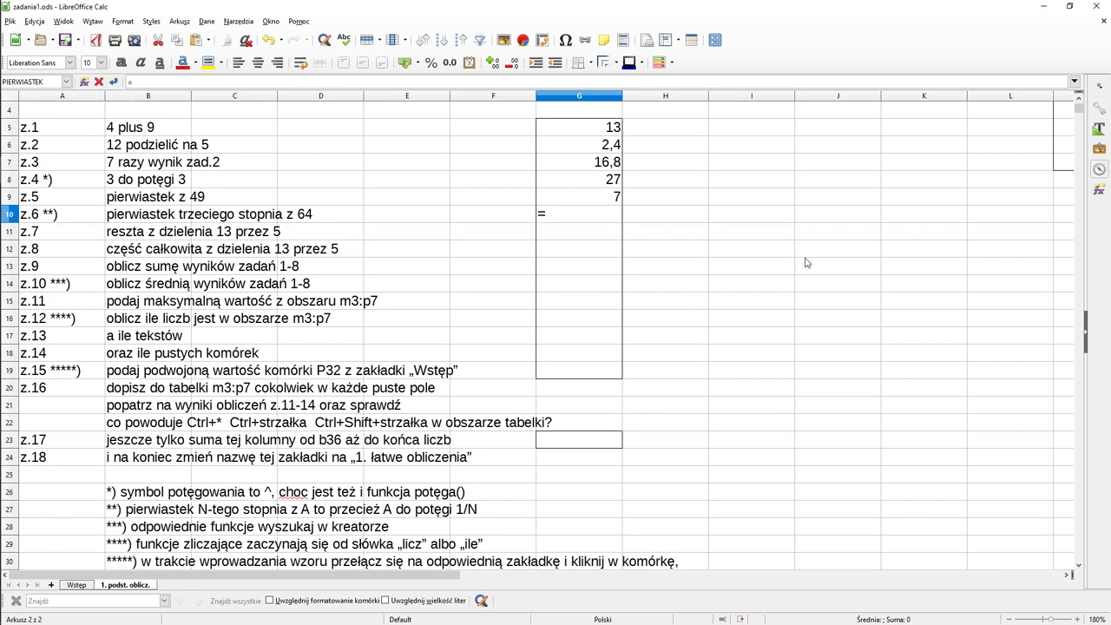
text(64^1/3)
key(Left)
key(Left)
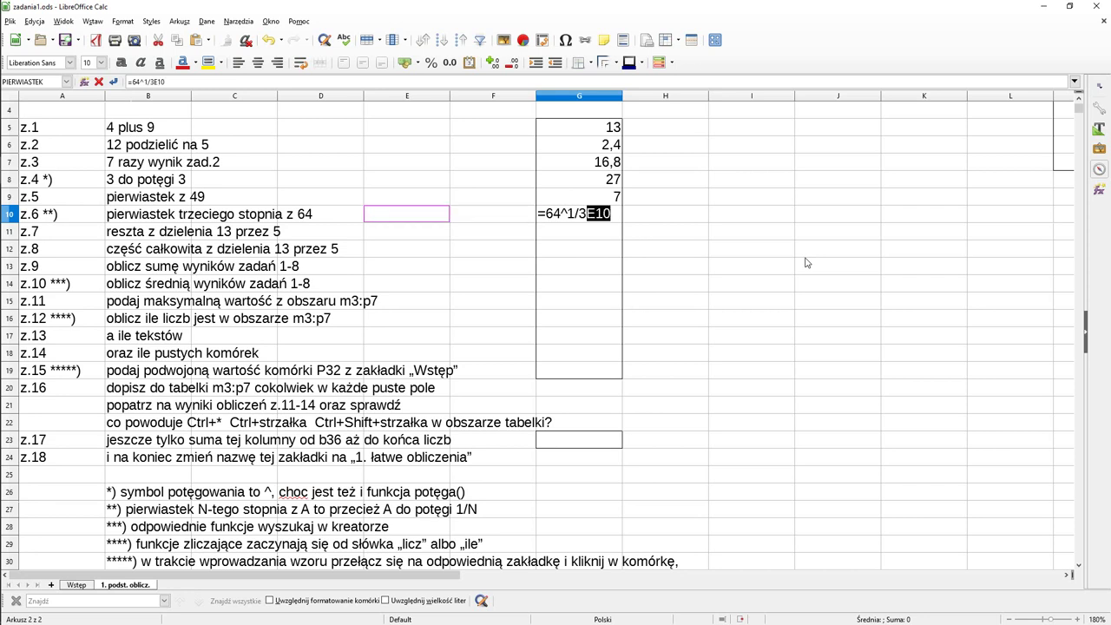
key(Right)
key(Right)
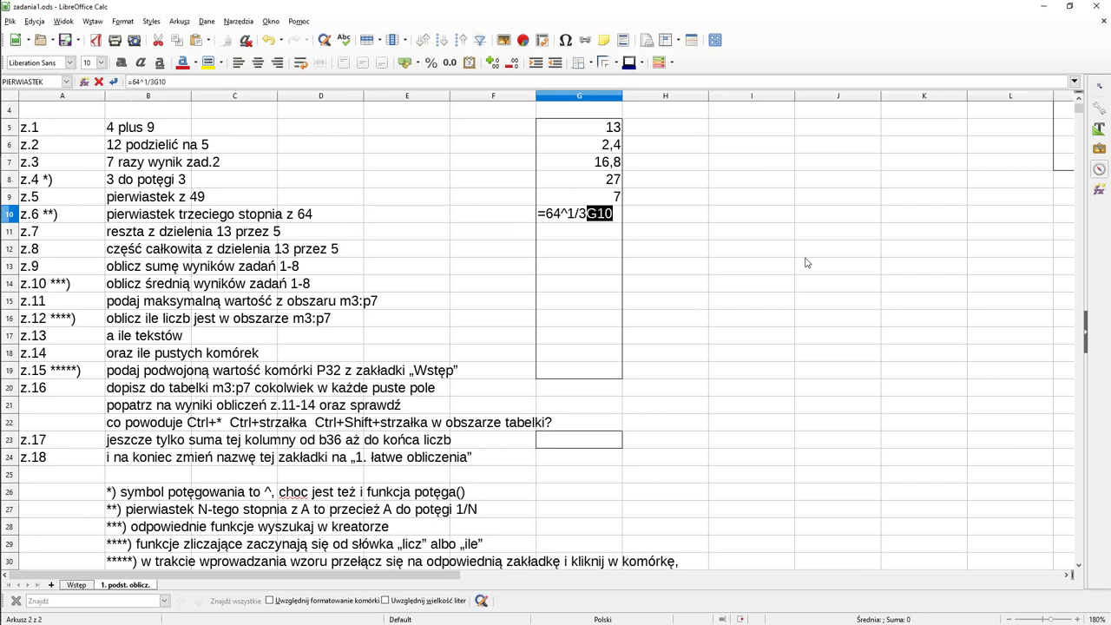
key(F2)
key(BackSpace)
key(BackSpace)
key(BackSpace)
- Highlight the 64^1 part of the unfinished formula in G10 to examine the order of operations
key(Left)
key(Left)
key(Left)
key(Left)
key(Right)
key(Right)
key(Right)
key(Left)
key(Left)
key(Left)
key(Left)
key(shift+Right)
key(shift+Right)
key(shift+Right)
key(shift+Right)
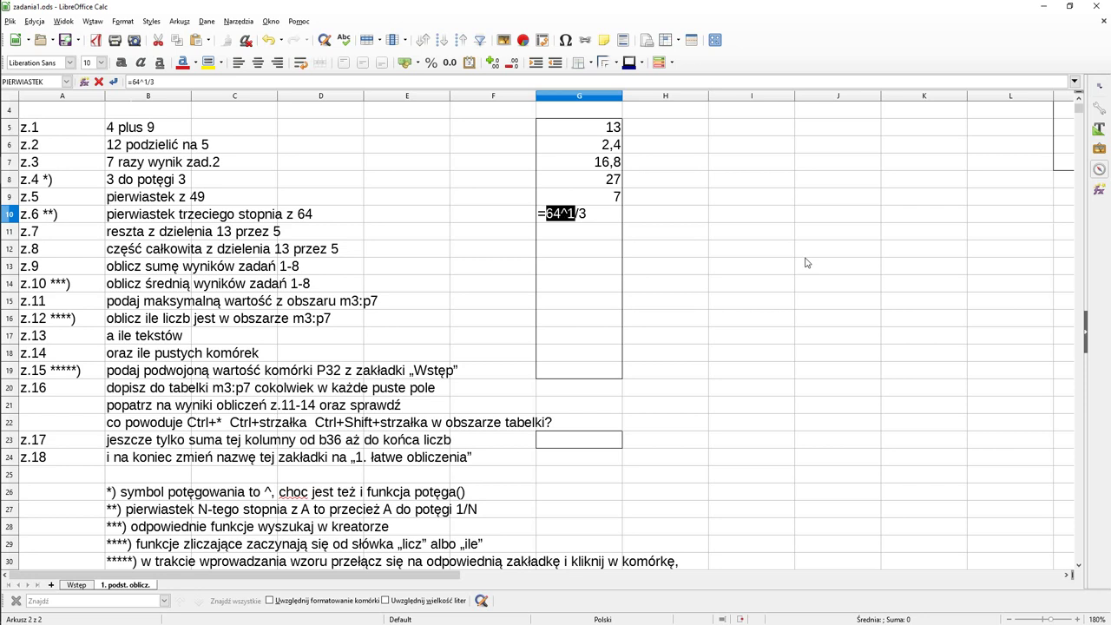
- Put the exponent in parentheses so the formula in G10 becomes =64^(1/3), and enter it
key(End)
key(Left)
text((1/3)
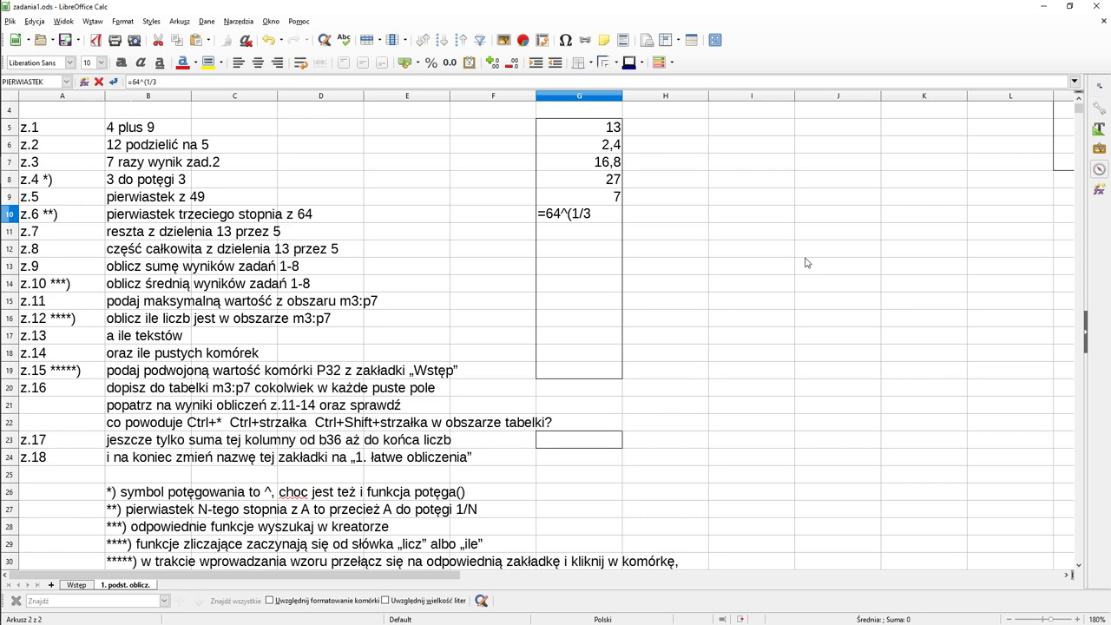
text())
key(Left)
key(Left)
key(Return)
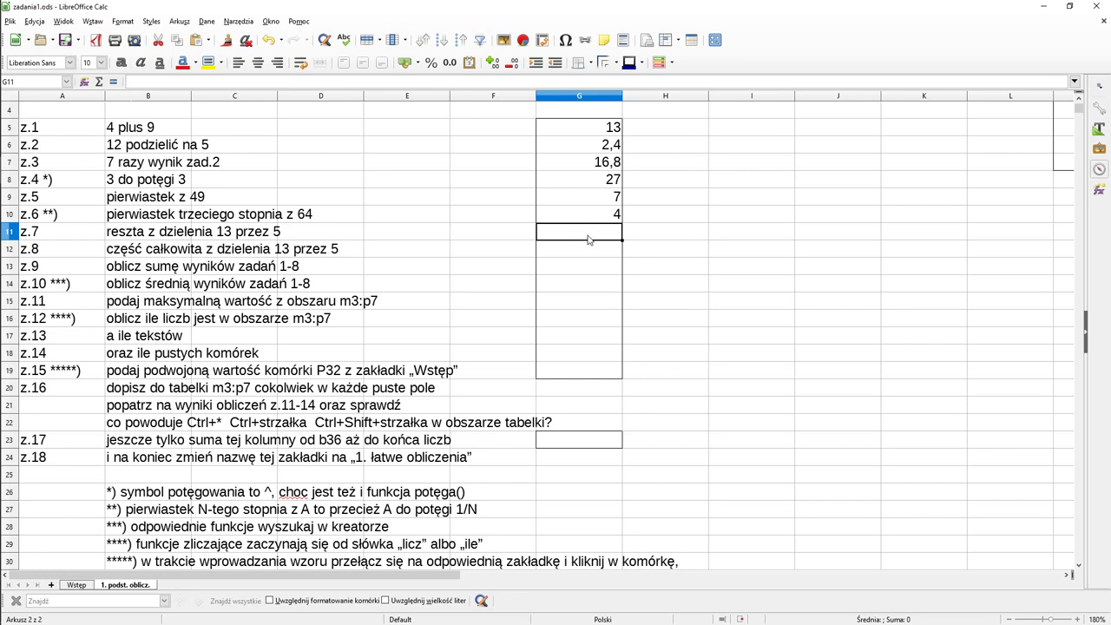
- Calculate the remainder of 13 divided by 5 in cell G11 with the MOD function from the Function Wizard's Matematyka category
click(84, 82)
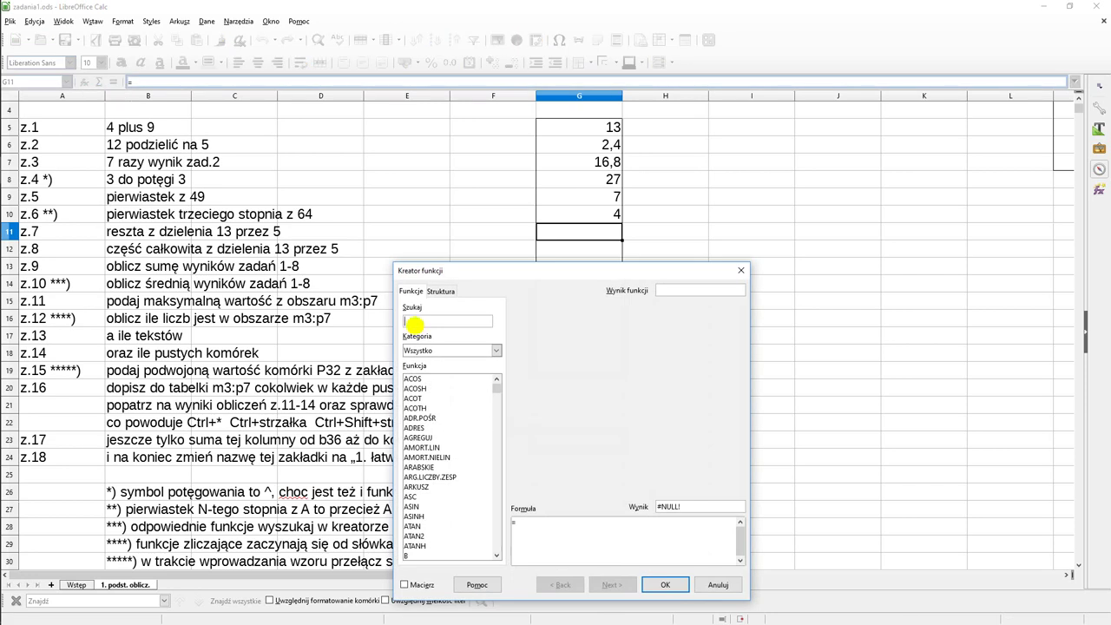
click(496, 350)
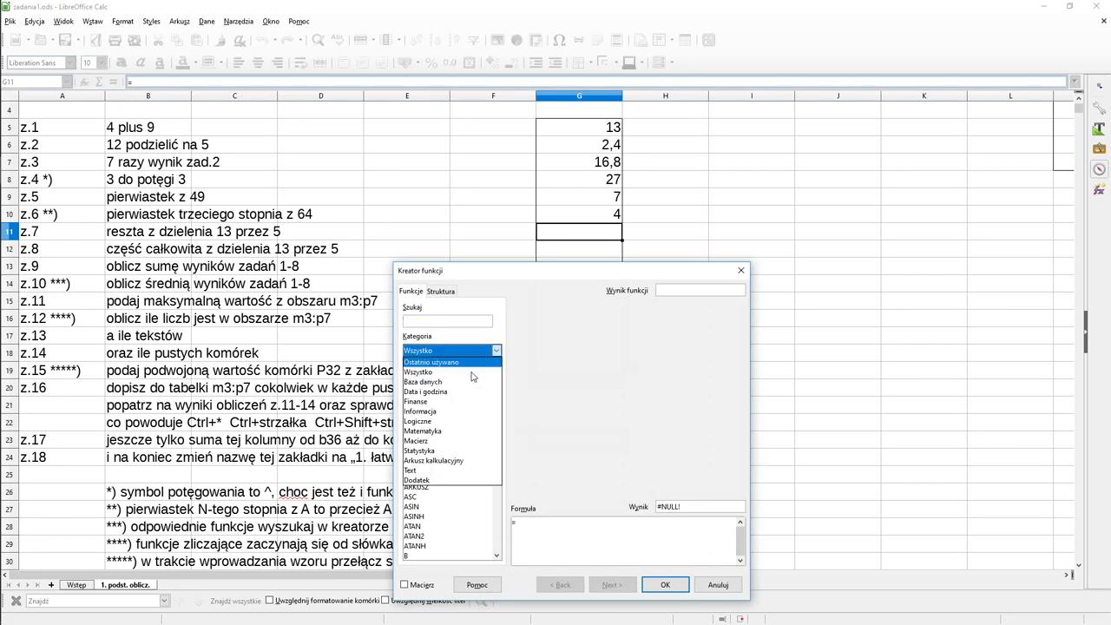
click(453, 431)
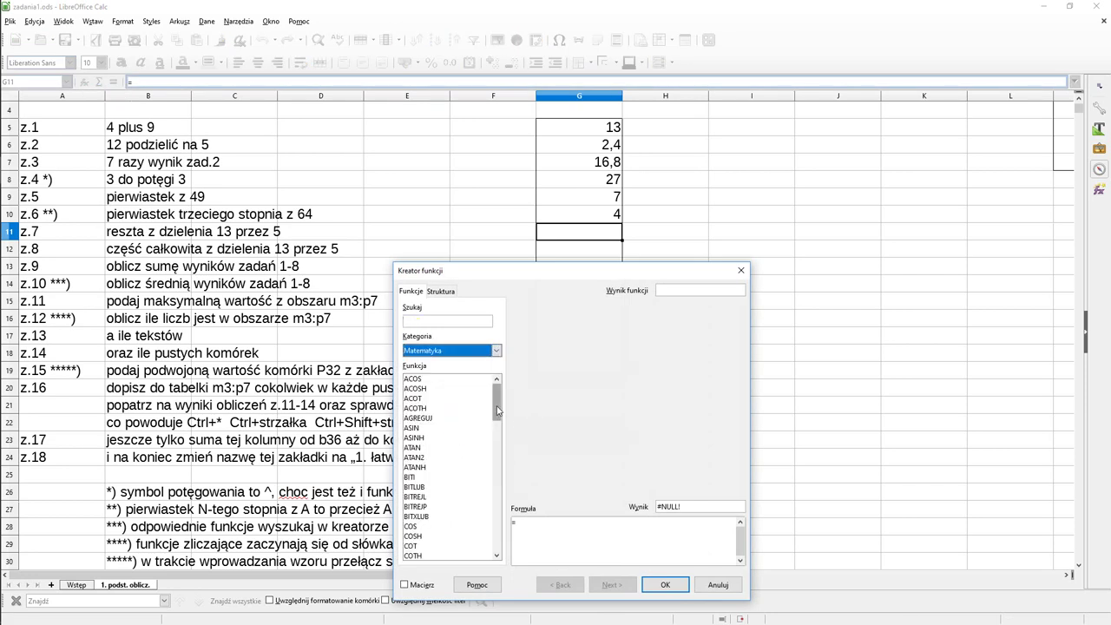
drag(496, 400, 498, 458)
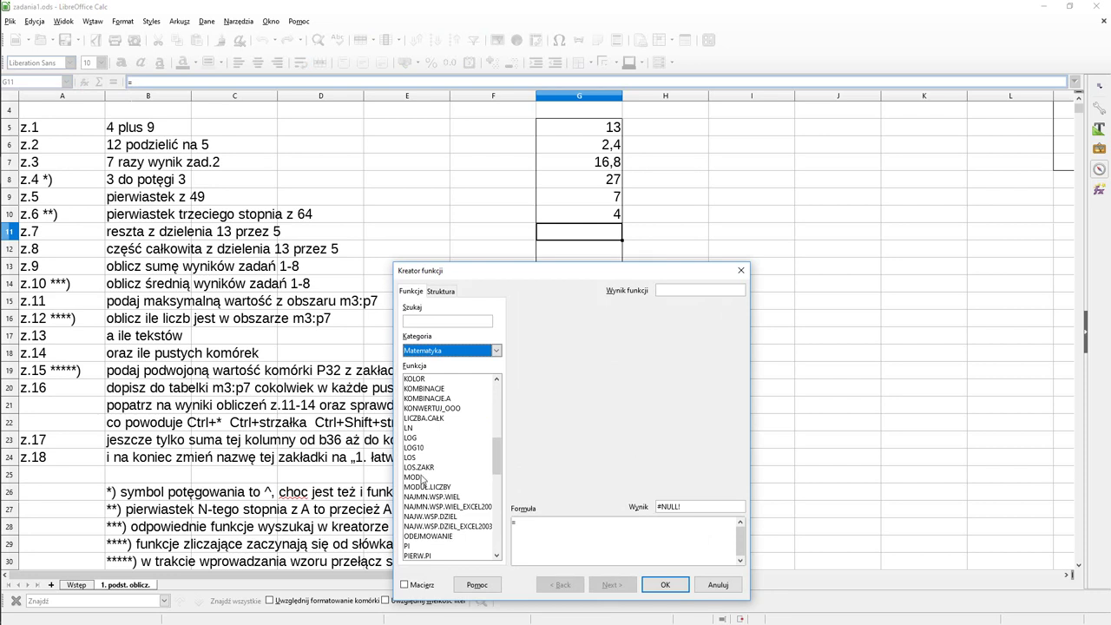
double_click(420, 477)
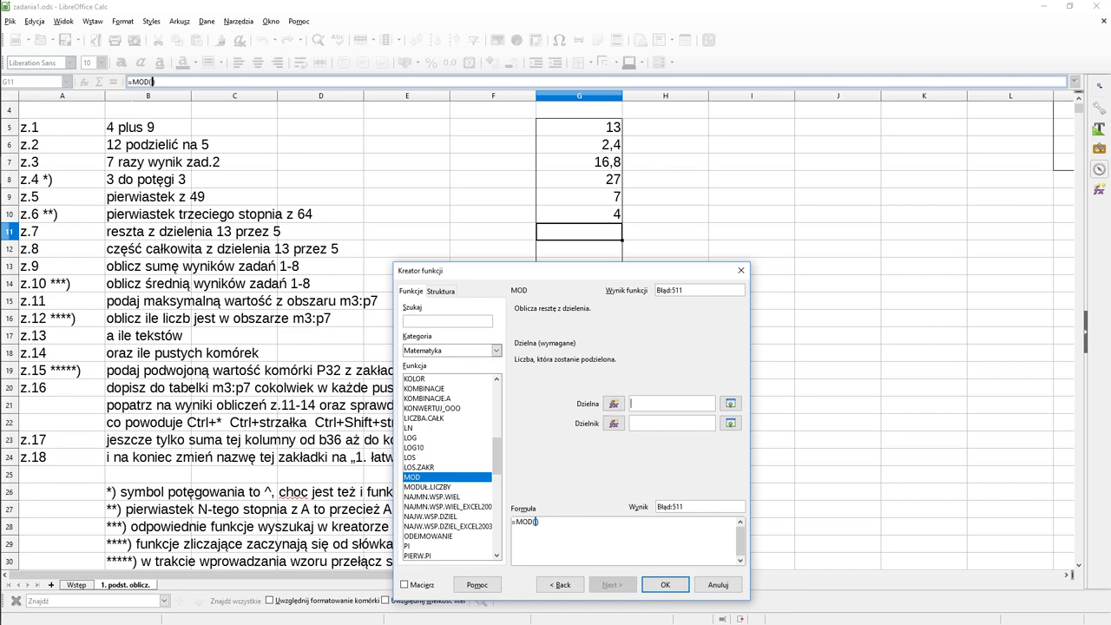
text(13)
key(Tab)
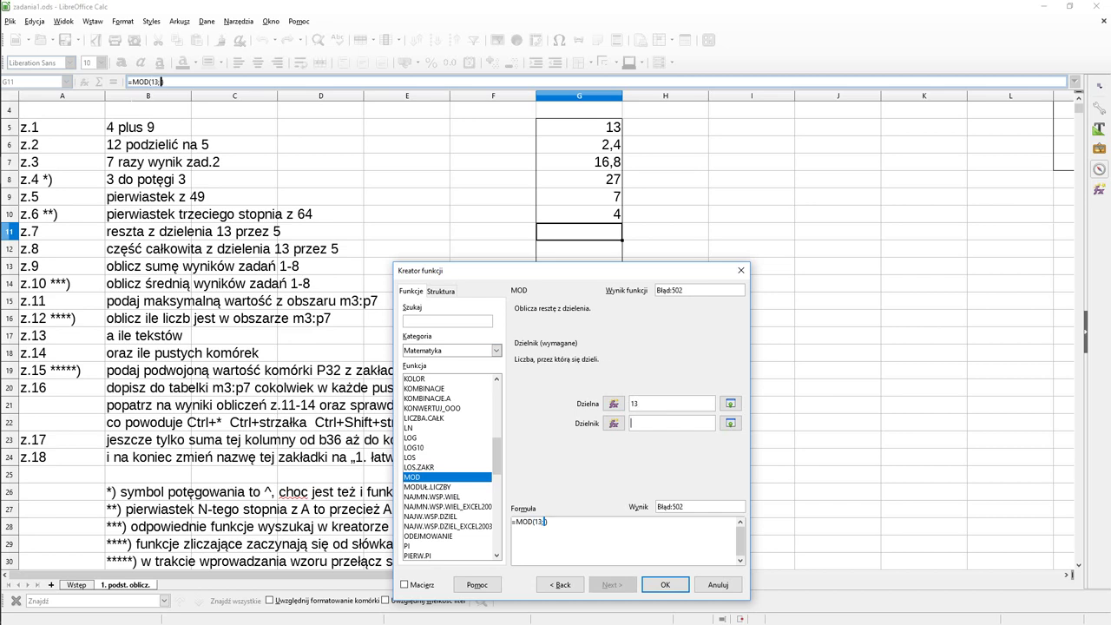
text(5)
click(665, 584)
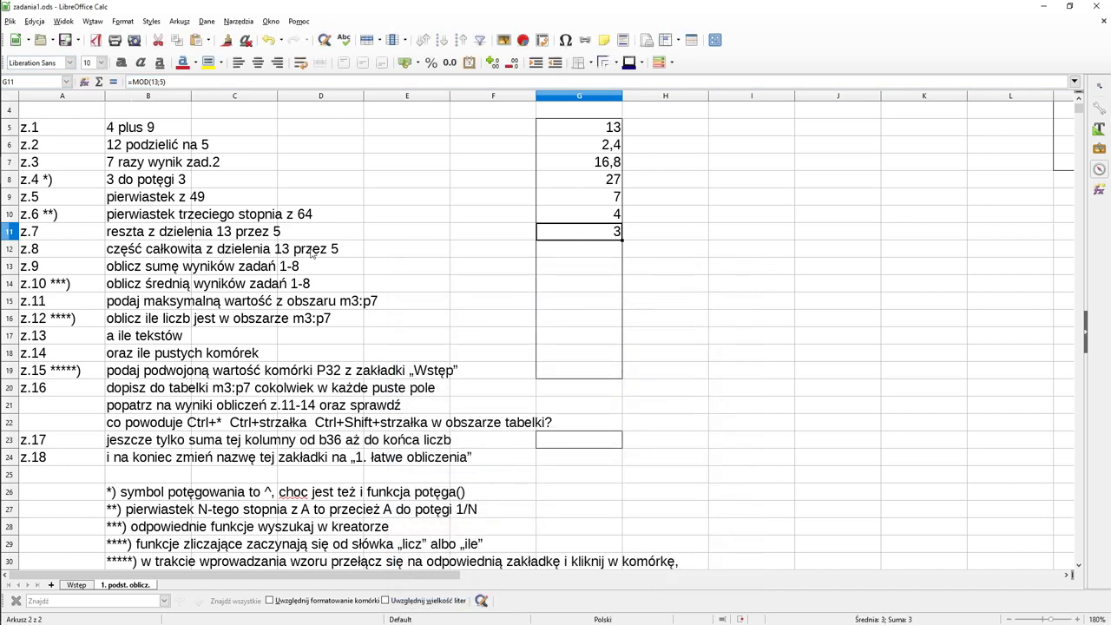
- Calculate the integer part of 13 divided by 5 in cell G12 with the CZ.CAŁK.DZIELENIA function from the Function Wizard's Matematyka category
click(541, 252)
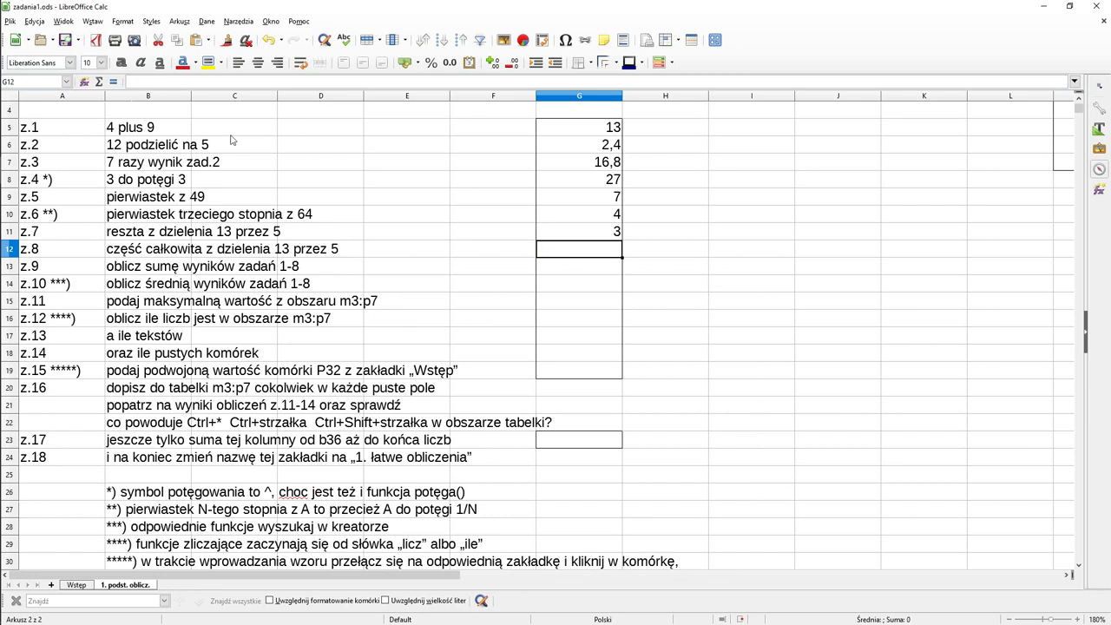
click(84, 81)
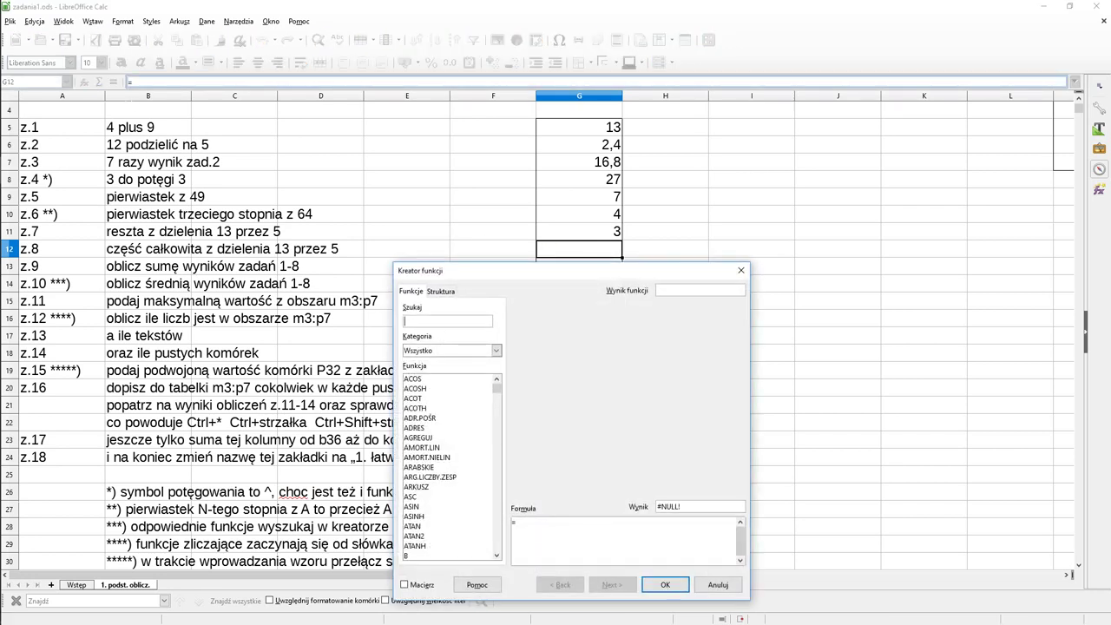
click(436, 353)
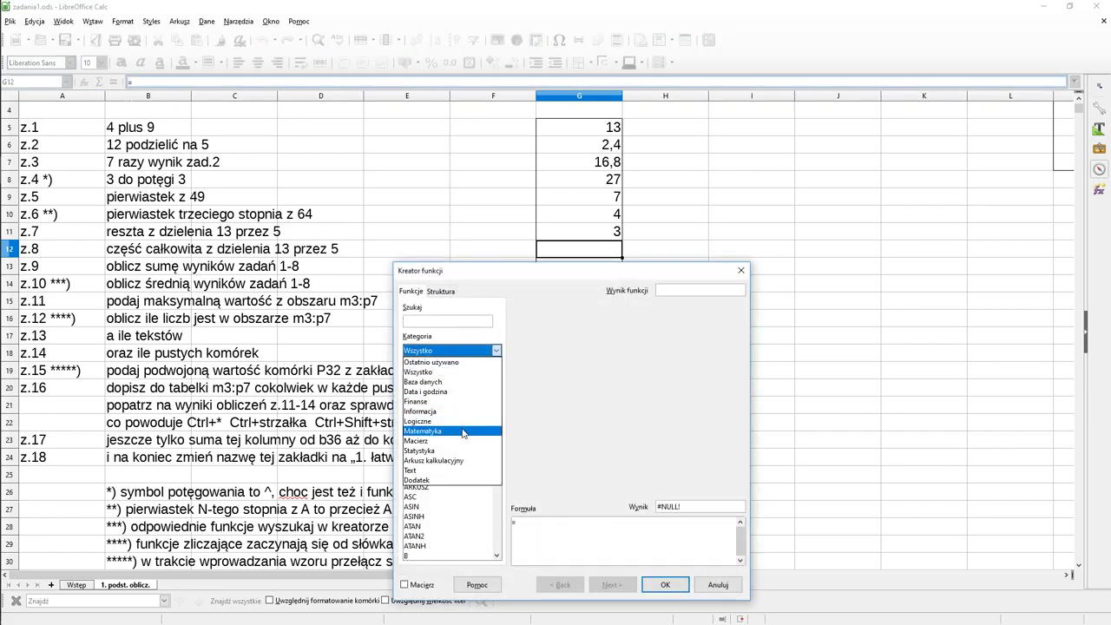
click(463, 432)
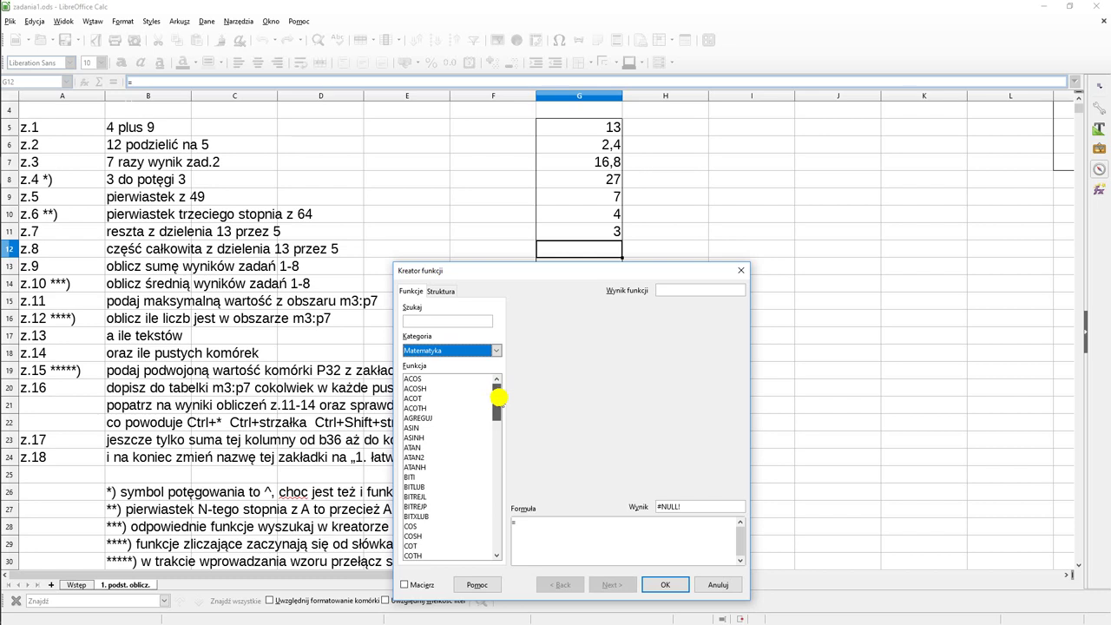
drag(497, 398, 497, 417)
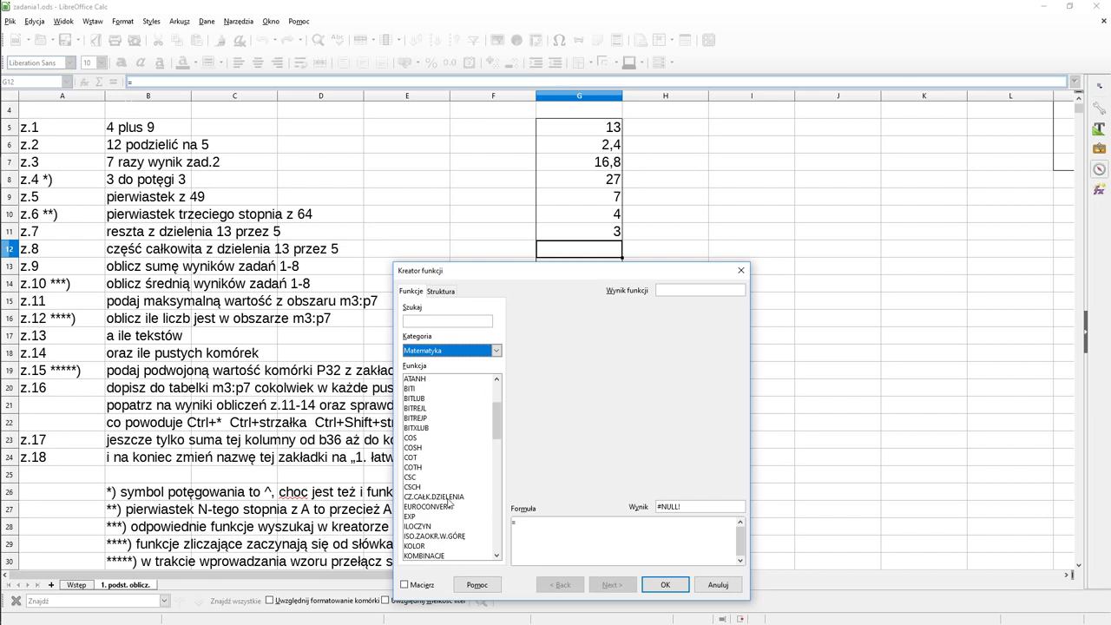
double_click(449, 498)
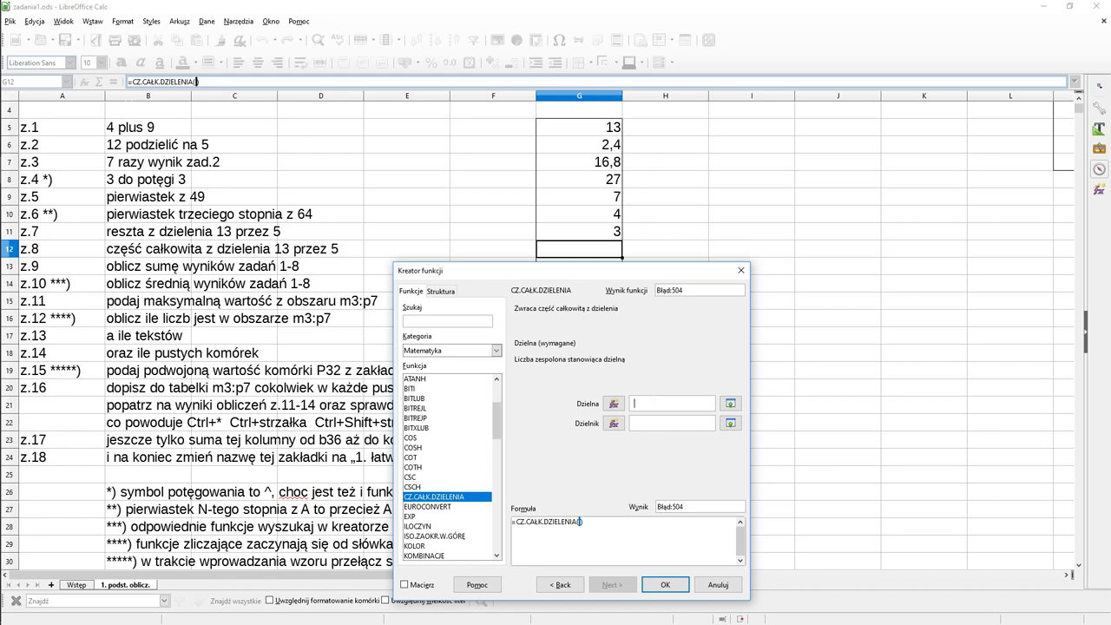
text(13)
click(707, 422)
text(5)
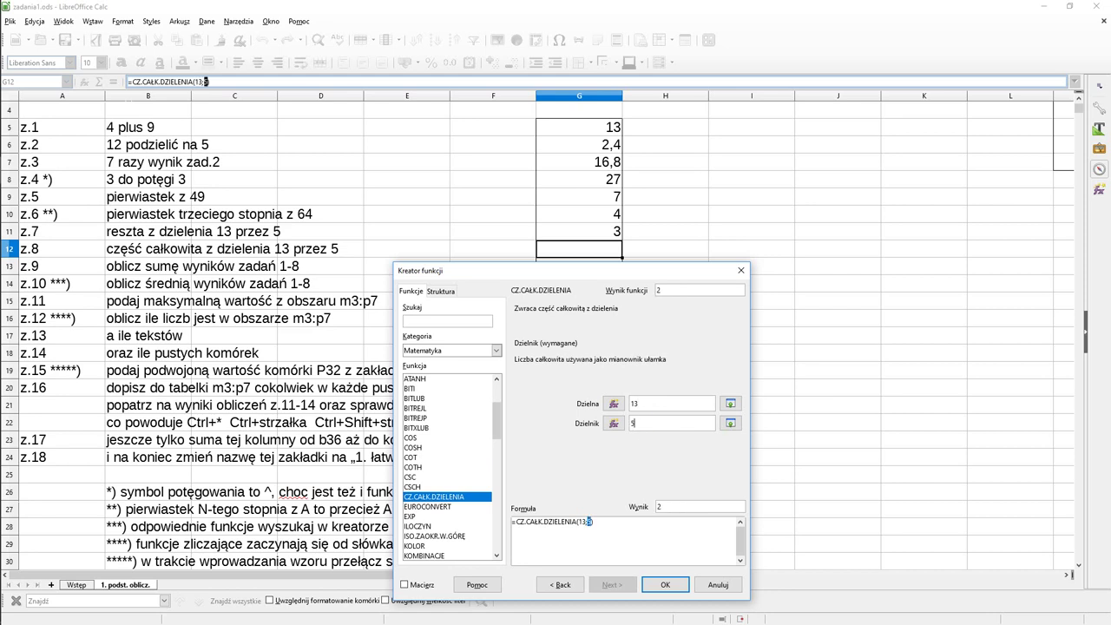
click(665, 584)
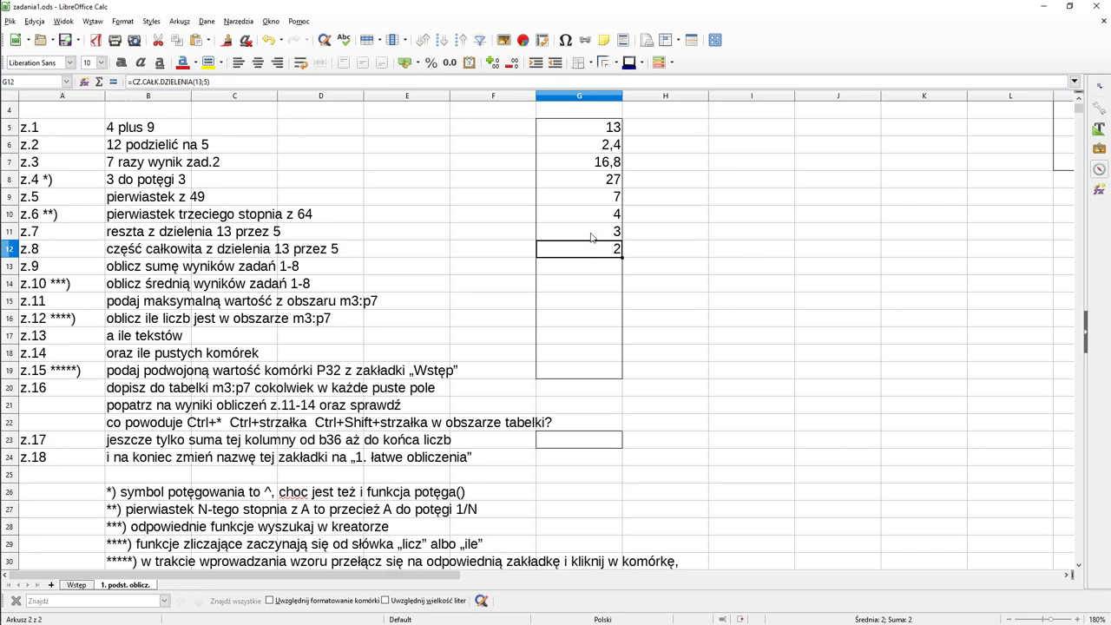
click(591, 235)
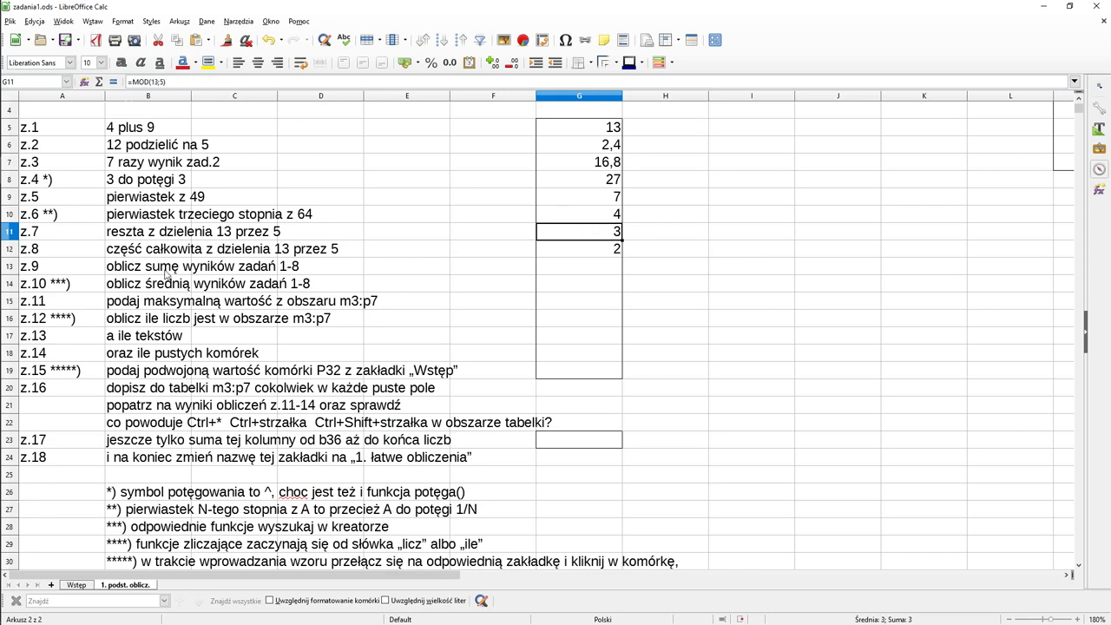
- Sum the results of tasks 1-8 in cell G13 with SUMA, replacing the suggested range by selecting G5:G12 manually
click(548, 268)
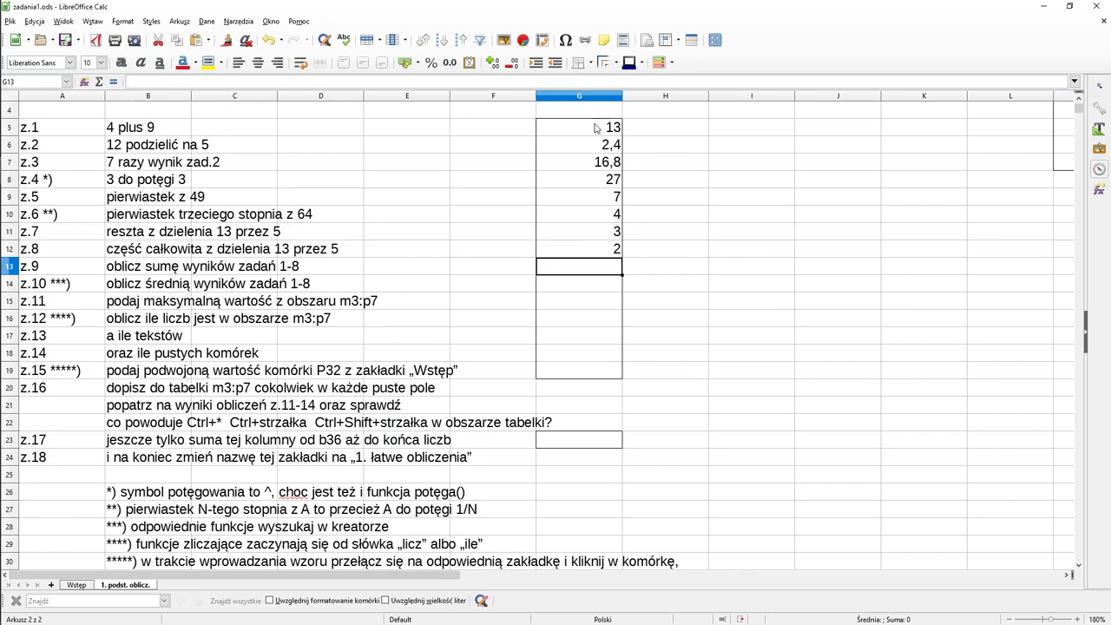
click(101, 84)
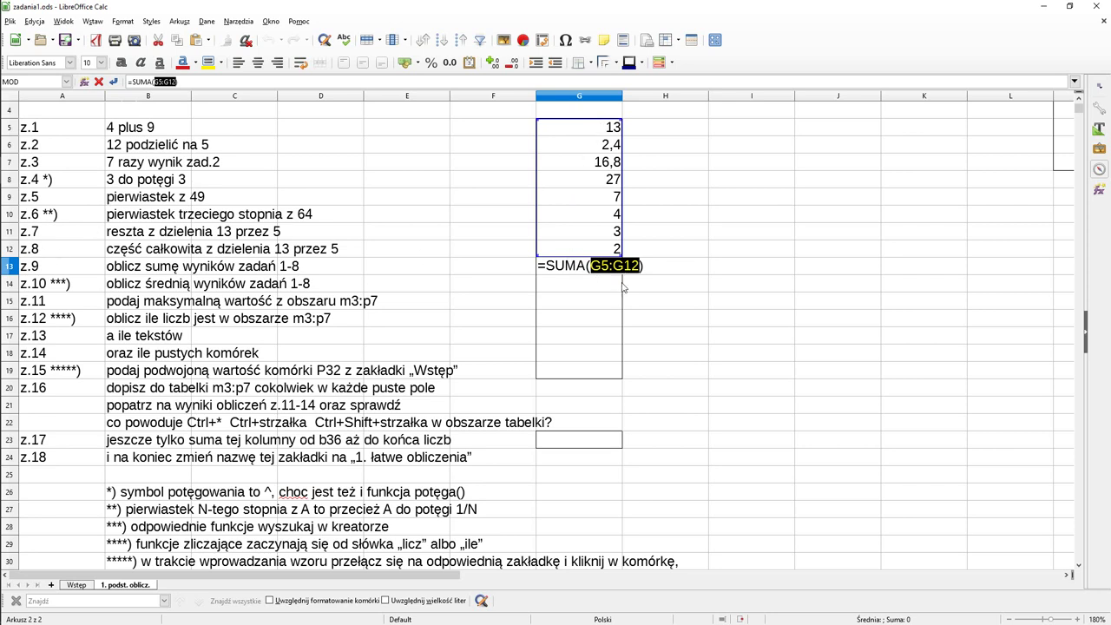
key(BackSpace)
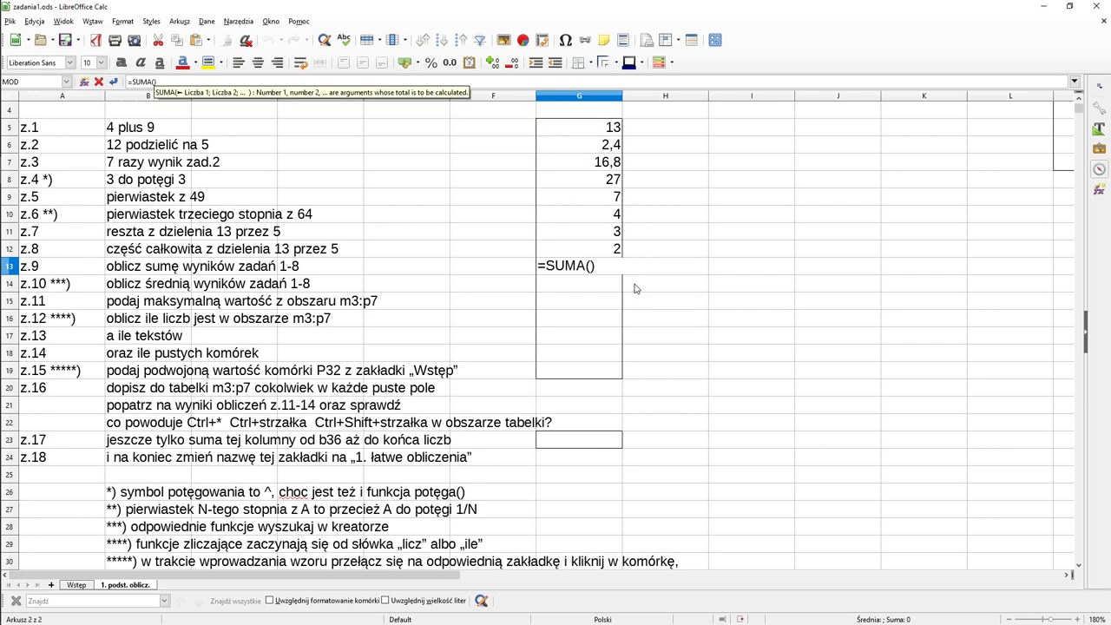
drag(593, 132, 597, 250)
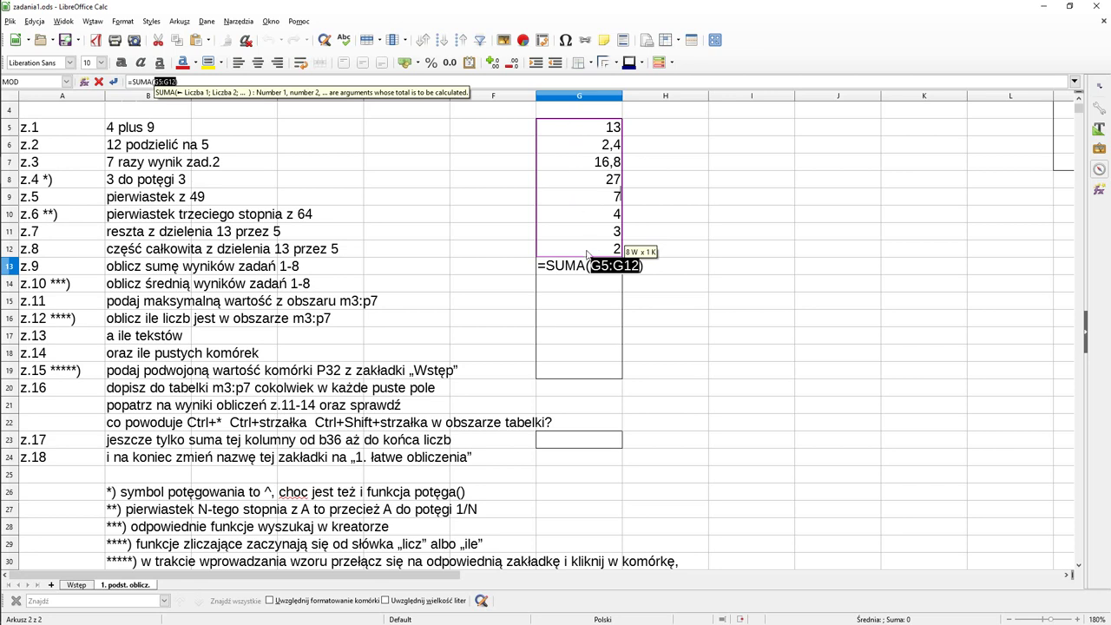
key(Return)
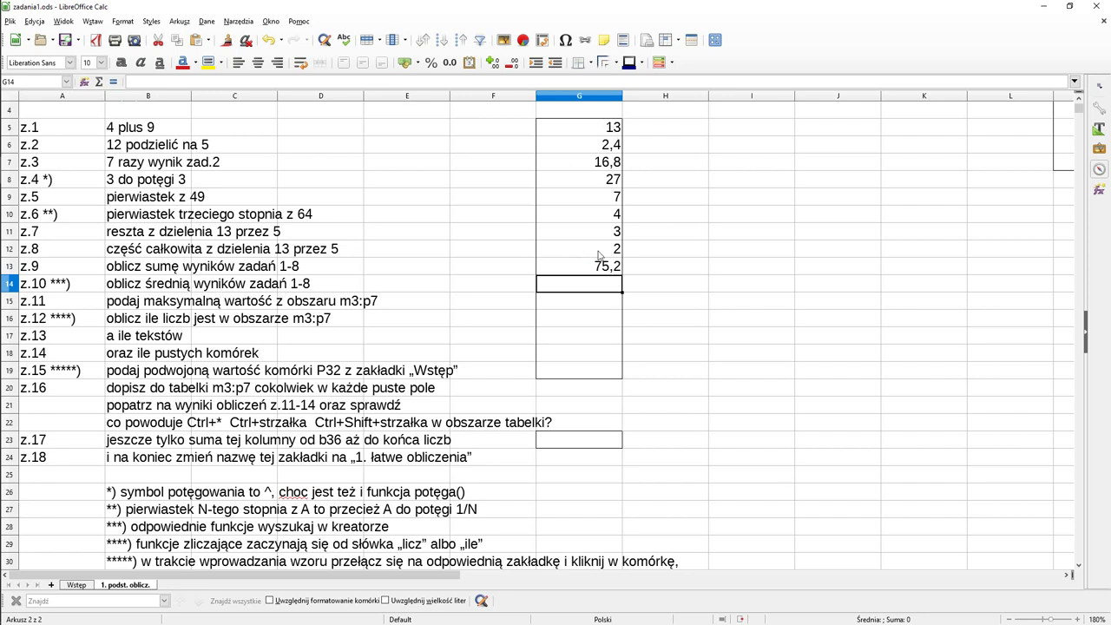
- Work out the average manually in cell H14 by dividing the sum in G13 by 8
click(651, 285)
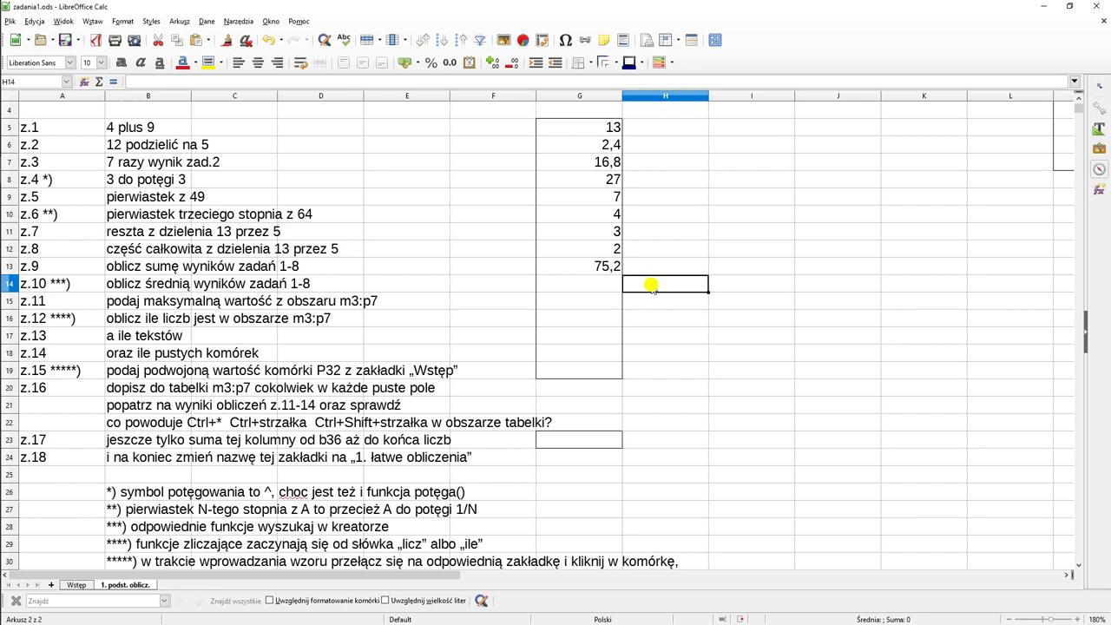
text(=)
click(591, 267)
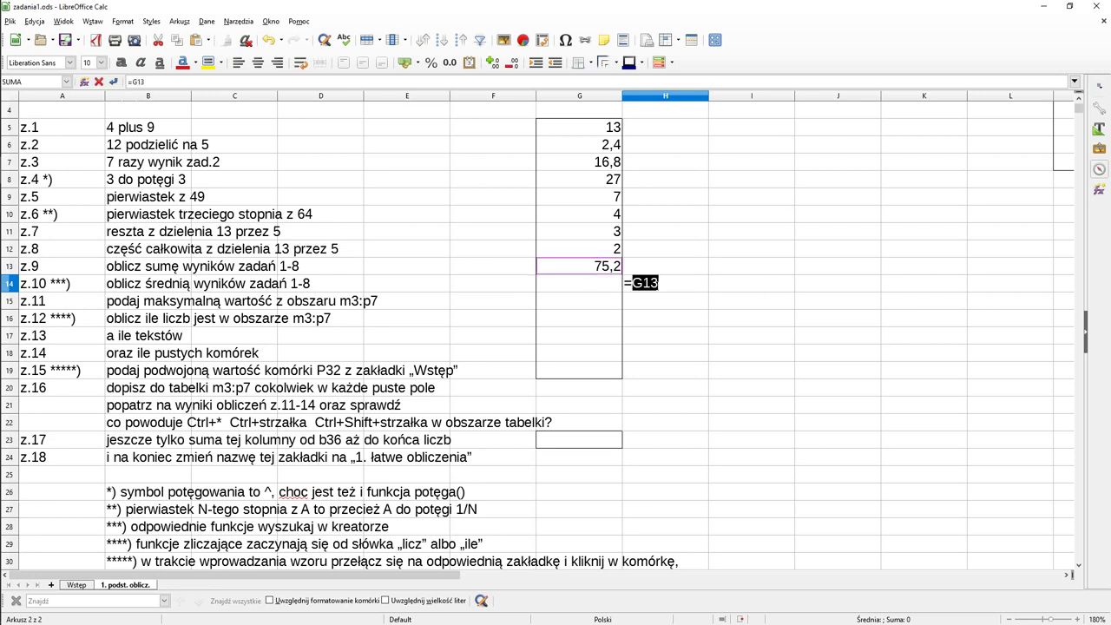
click(662, 283)
text(/8)
key(Return)
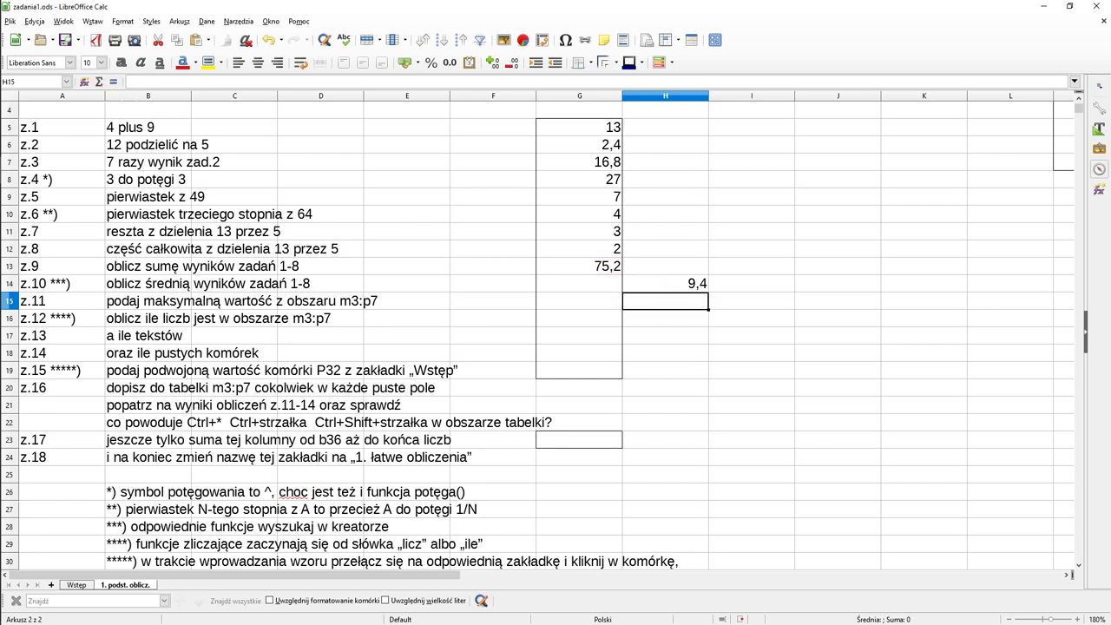
click(665, 283)
- Average the results in G5:G12 in cell G14 with the ŚREDNIA function, found in the Function Wizard under Statystyka after checking Matematyka
click(579, 283)
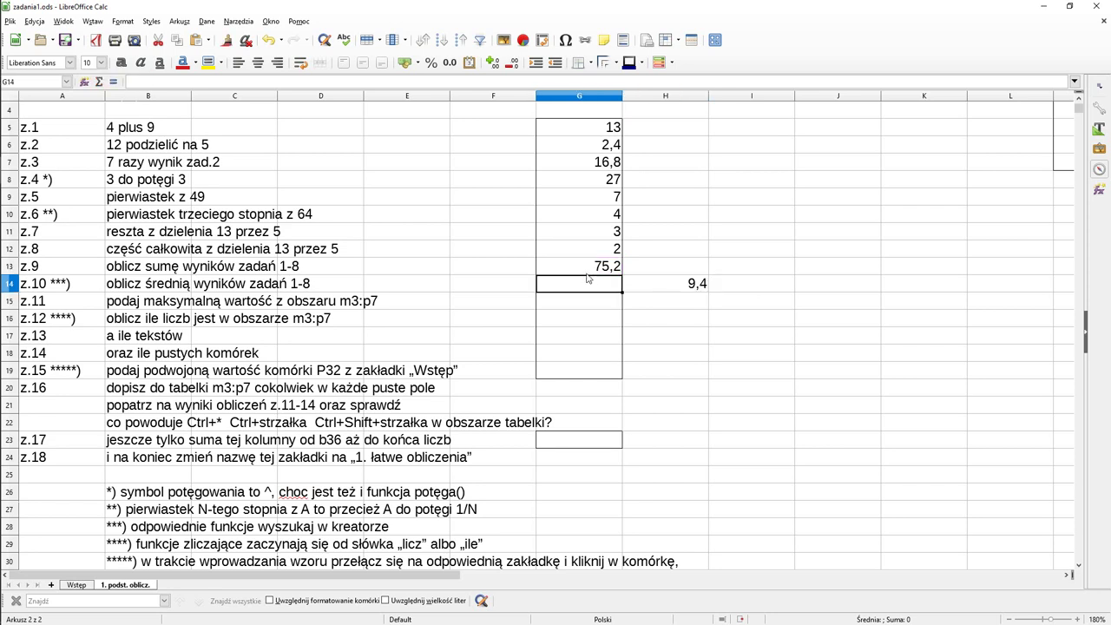
text(=)
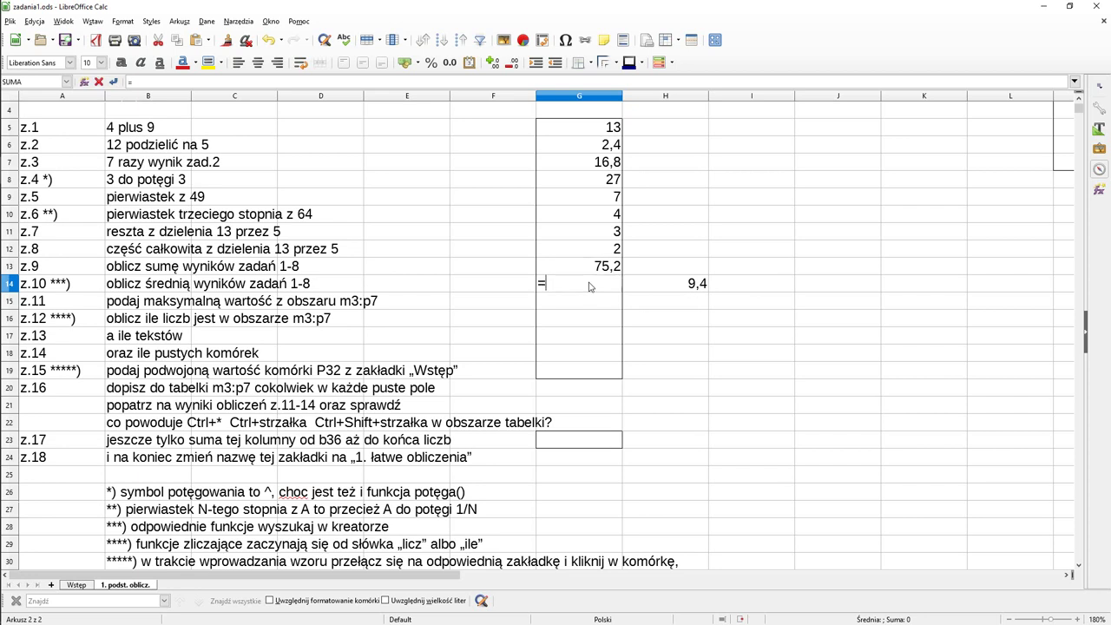
click(84, 81)
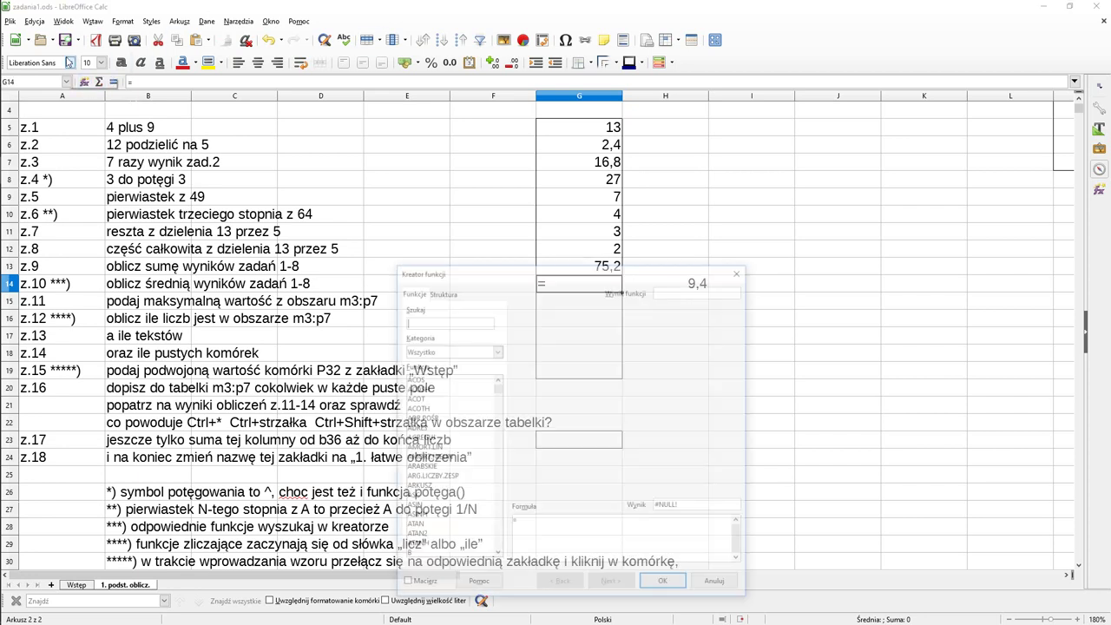
click(483, 348)
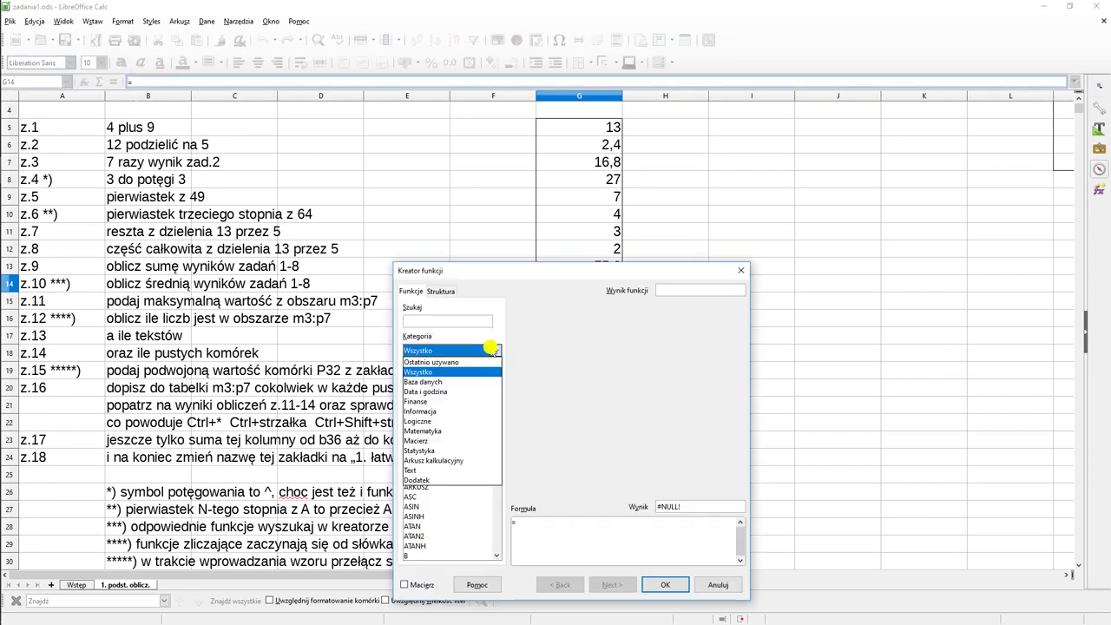
click(451, 431)
drag(497, 401, 503, 495)
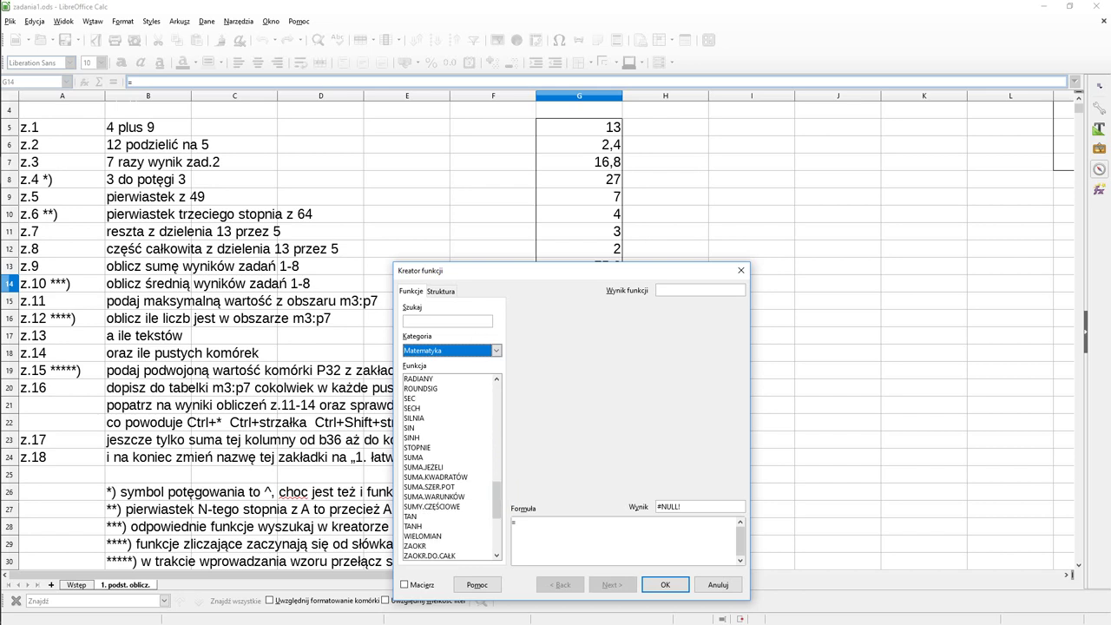
click(441, 351)
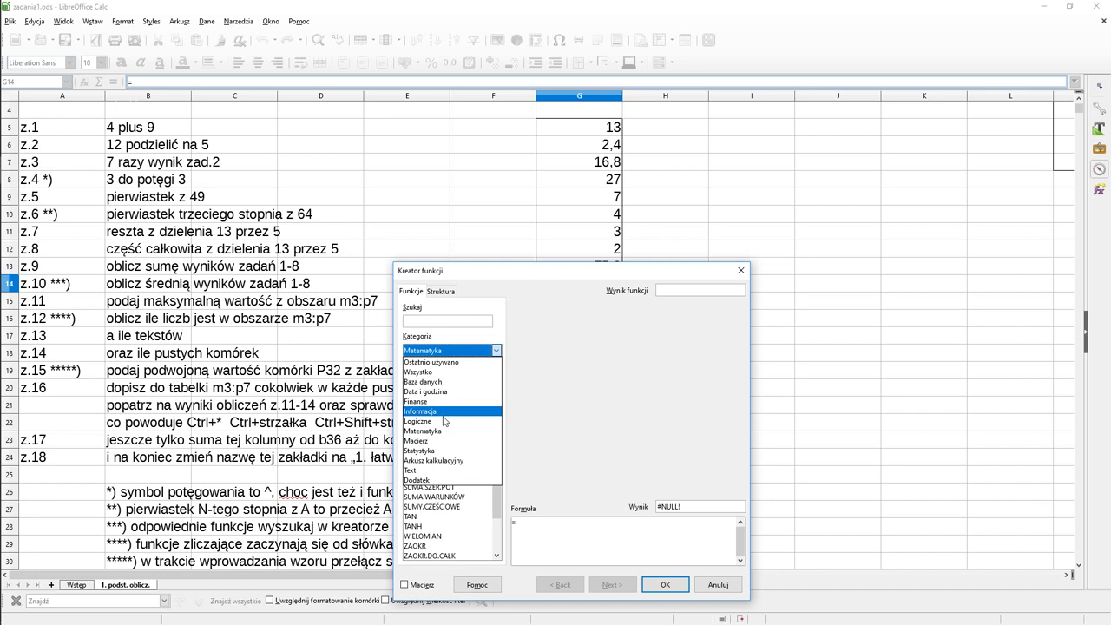
click(456, 450)
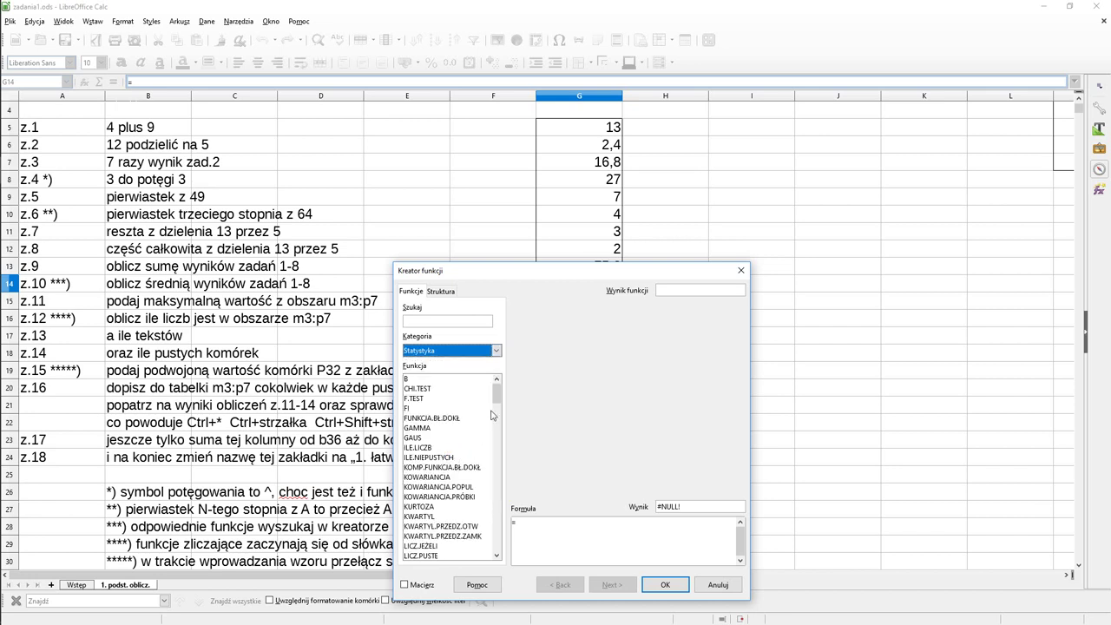
click(496, 416)
drag(501, 404, 501, 528)
double_click(428, 407)
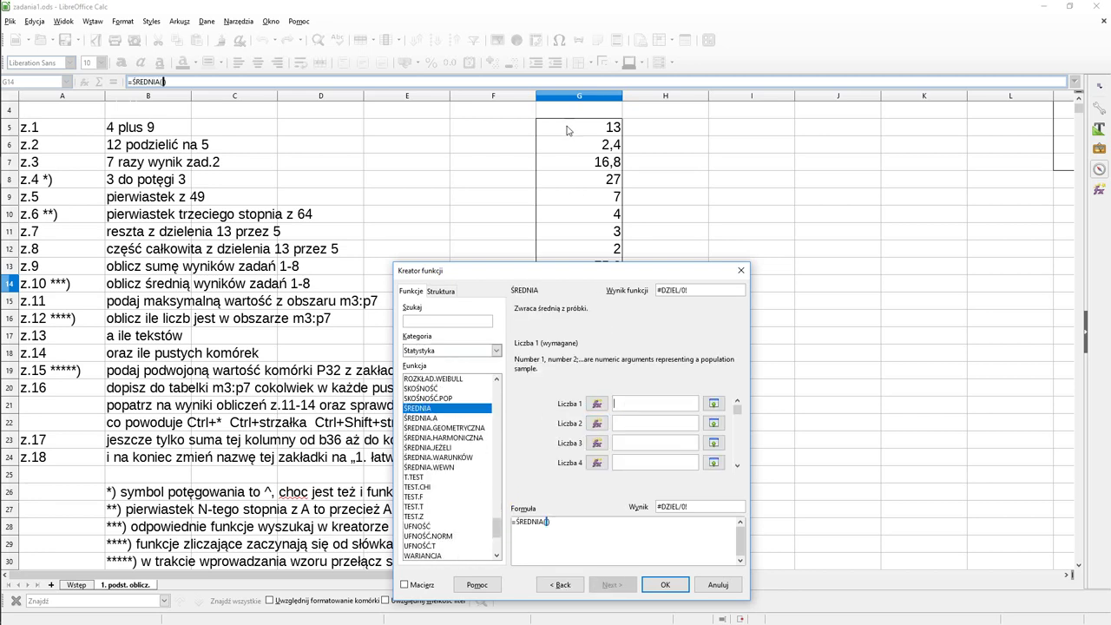
drag(567, 130, 565, 254)
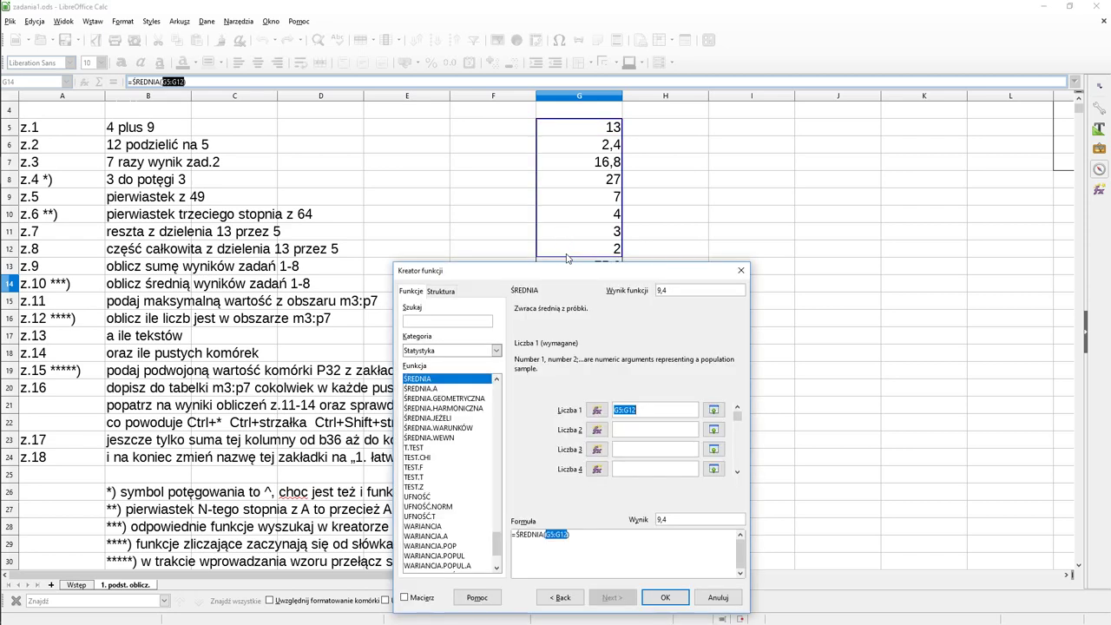
click(666, 597)
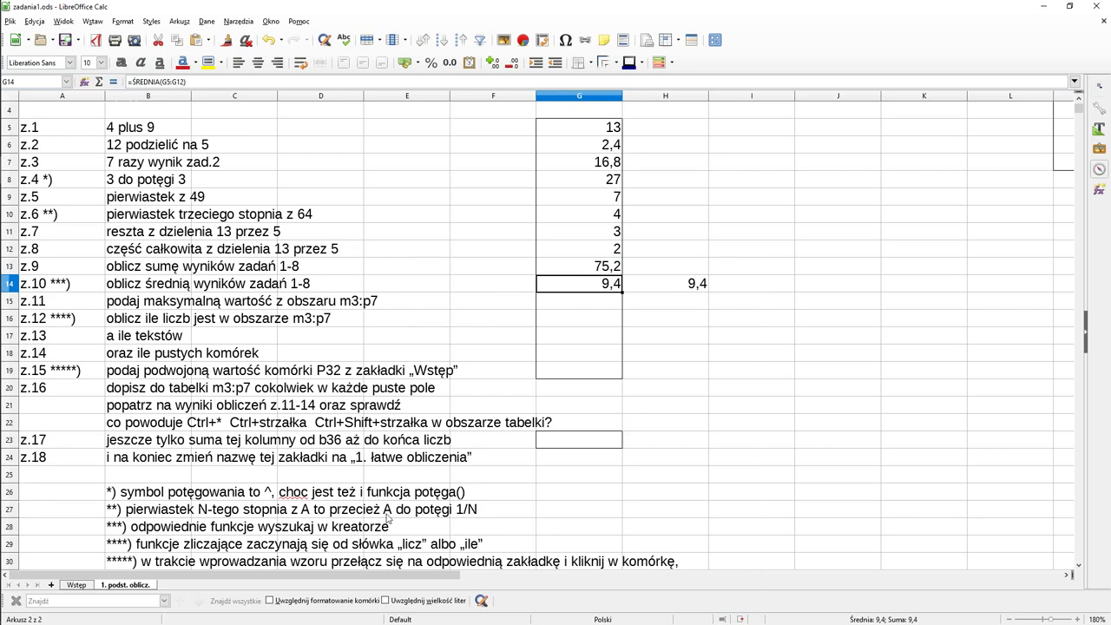
- Enter a MAKS formula in cell G15 without parentheses, selecting M3:P7 as its range, so it reads =maksM3:P7
drag(434, 574, 651, 565)
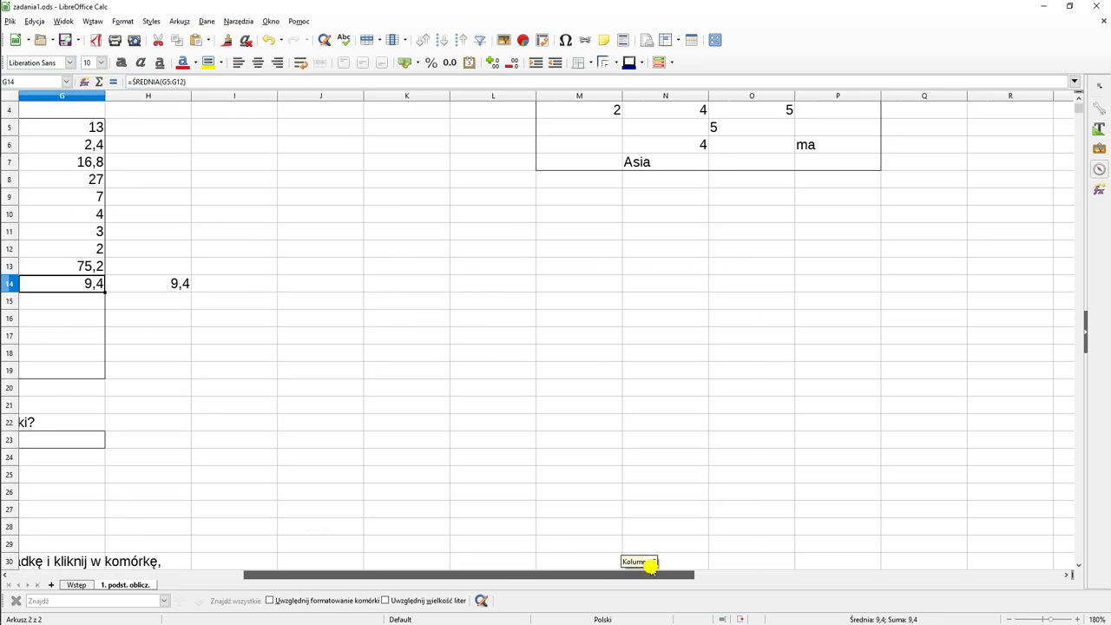
click(1079, 102)
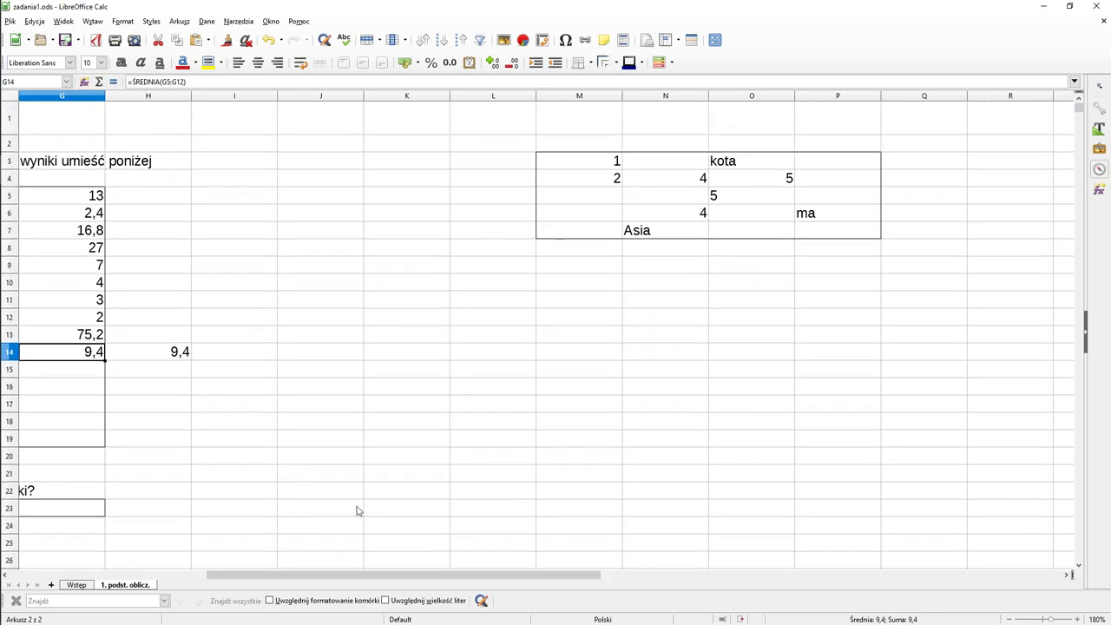
drag(362, 573, 295, 539)
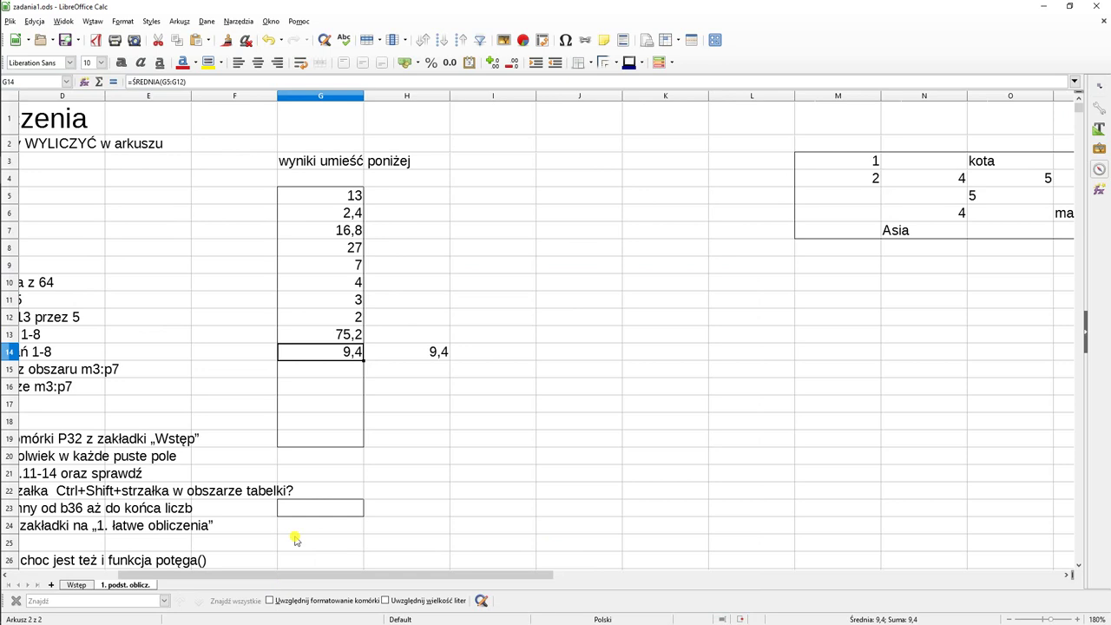
click(328, 371)
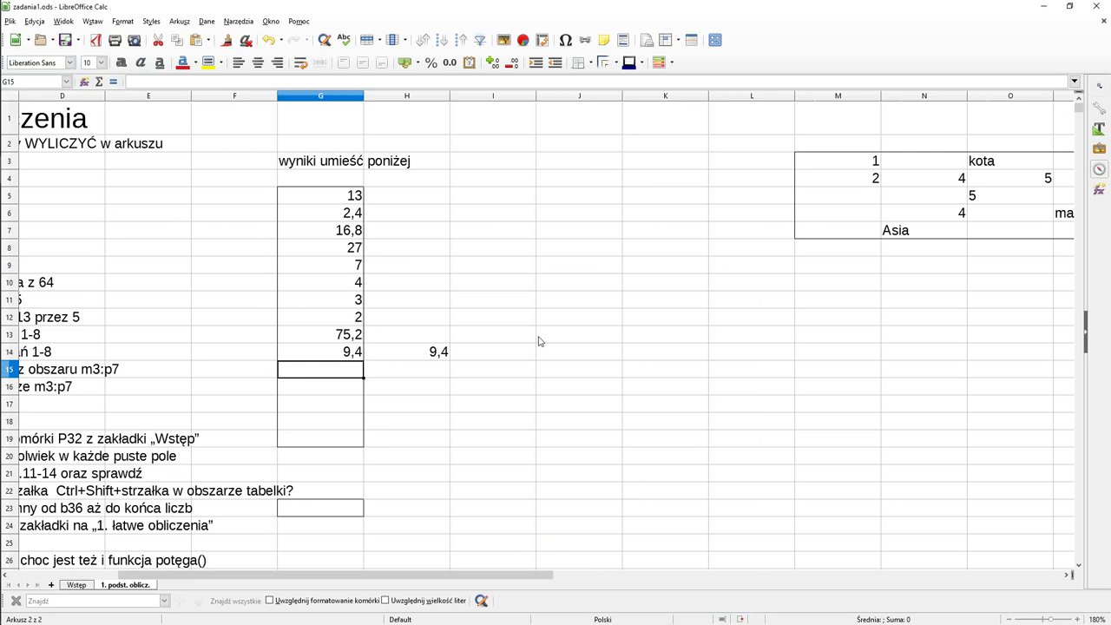
text(=)
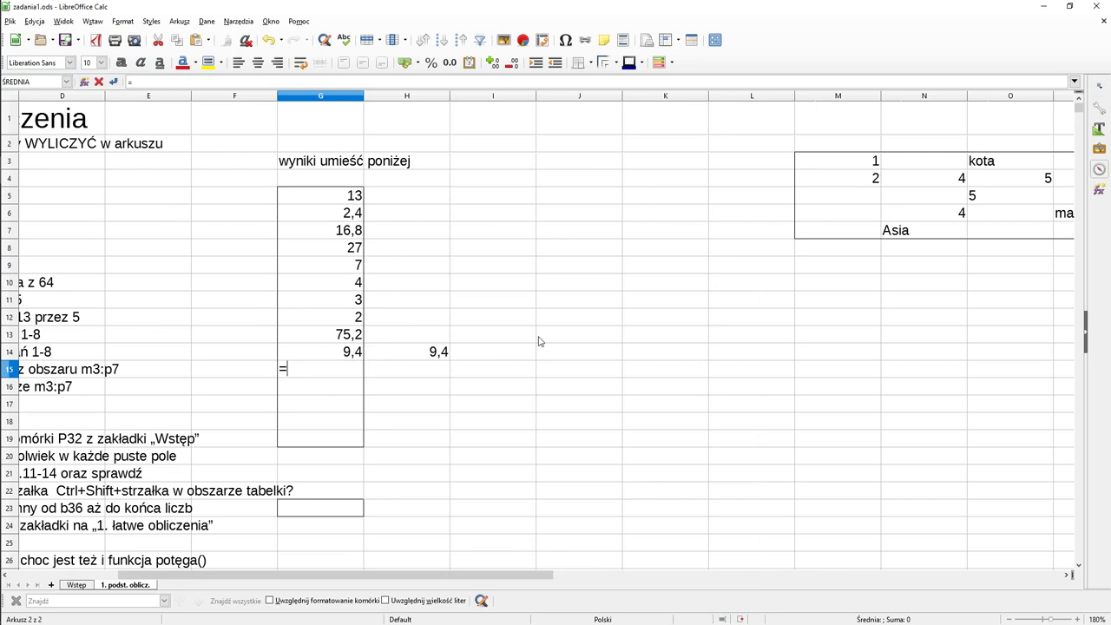
text(ma)
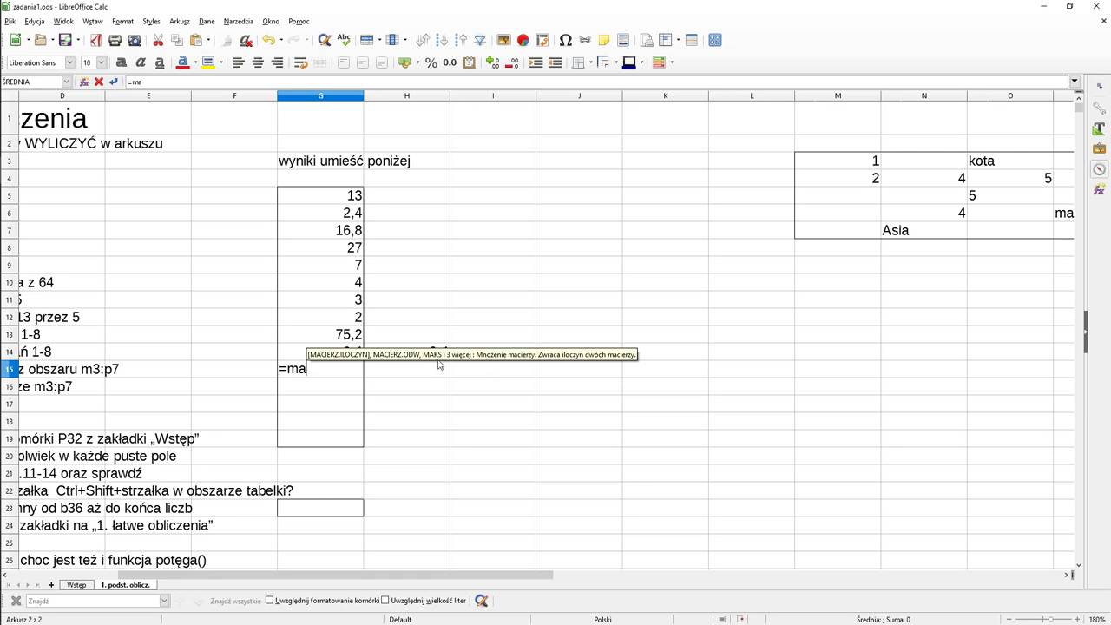
text(ks)
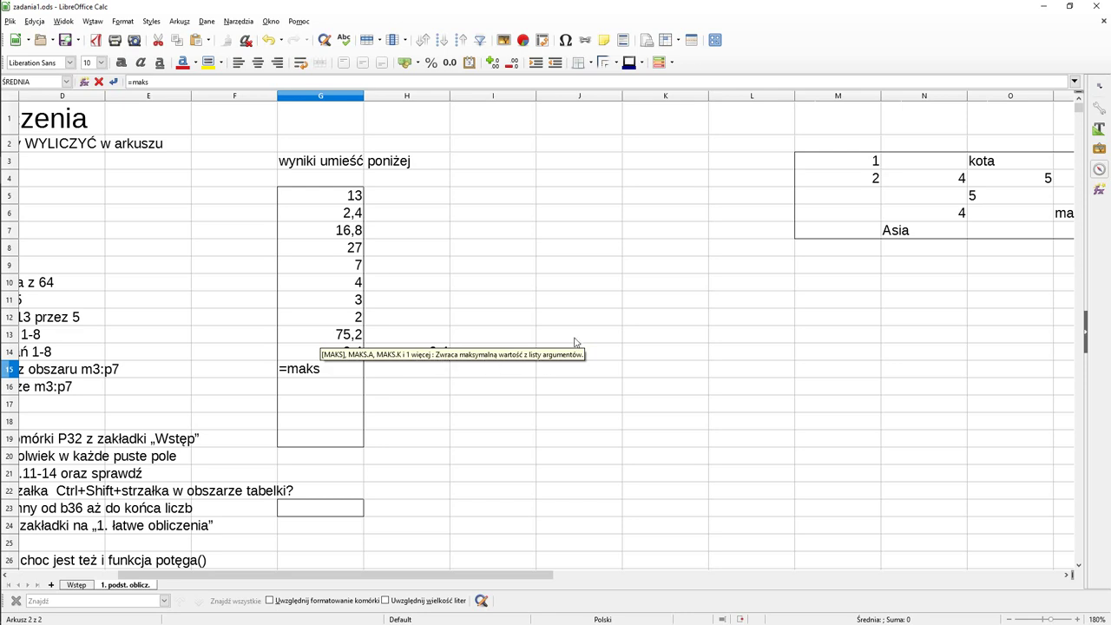
click(848, 165)
drag(969, 242, 424, 224)
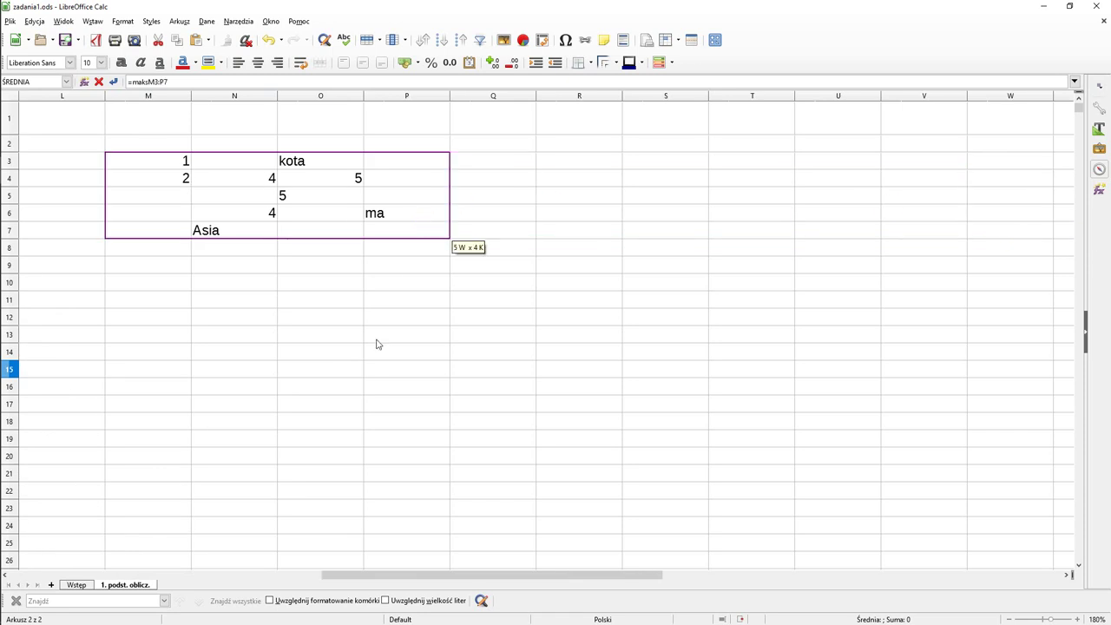
drag(401, 574, 206, 576)
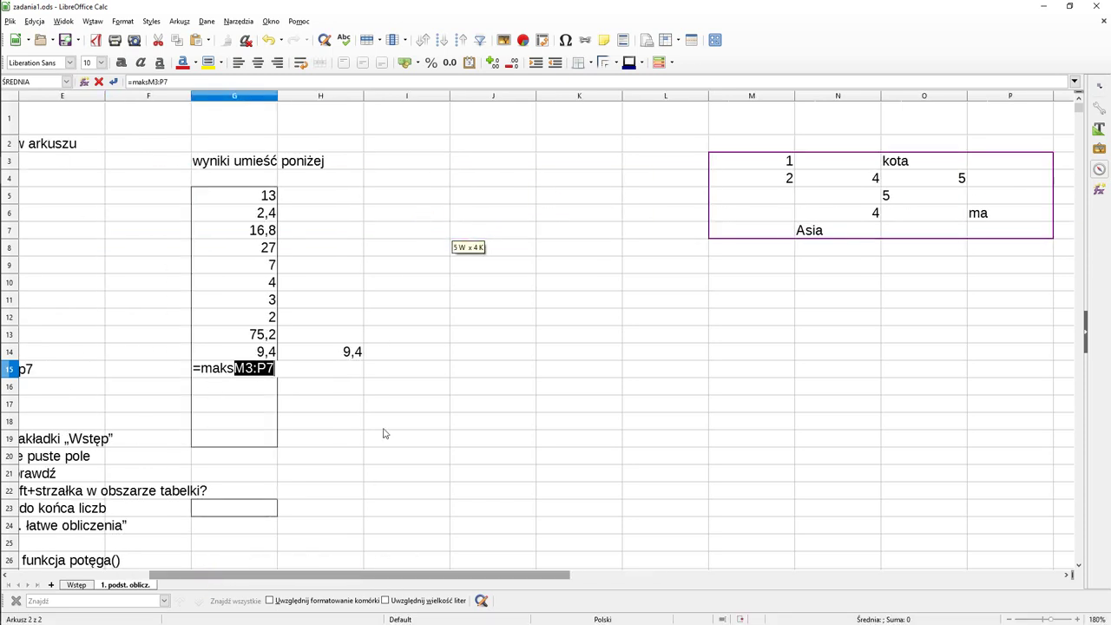
key(Return)
key(Up)
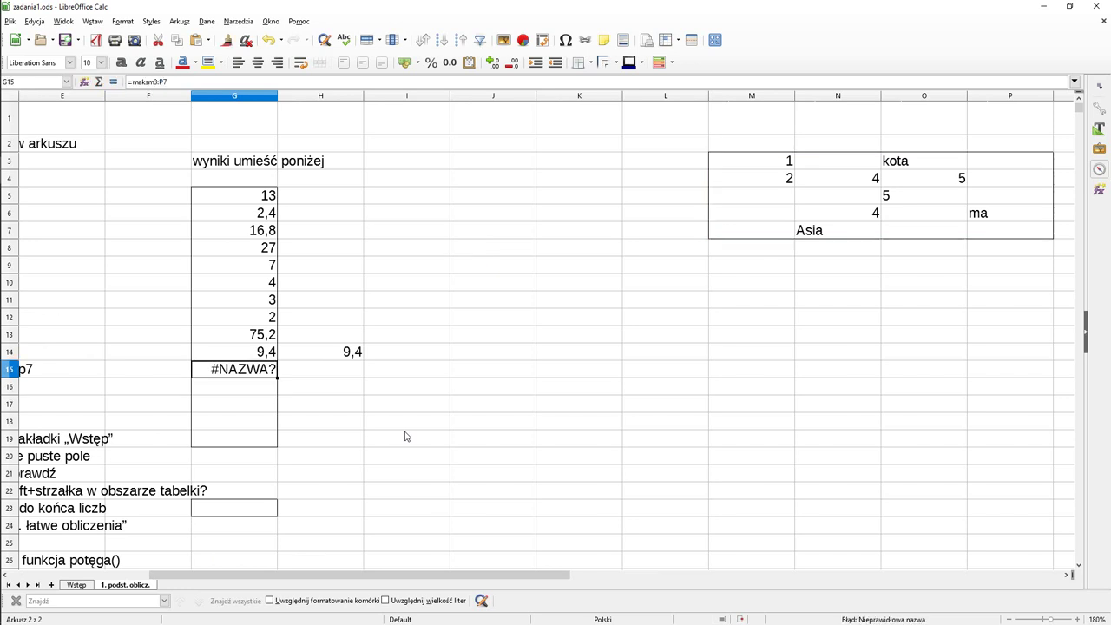
- Correct the formula in G15 to =maks(m3:P7) by adding the missing parentheses around the range
double_click(248, 375)
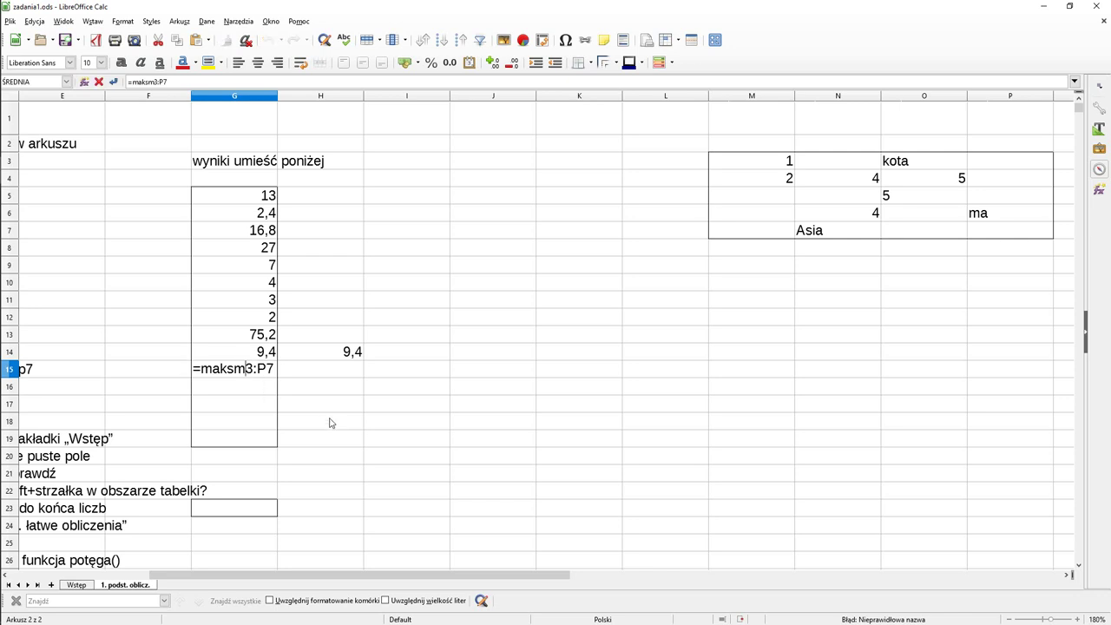
key(Left)
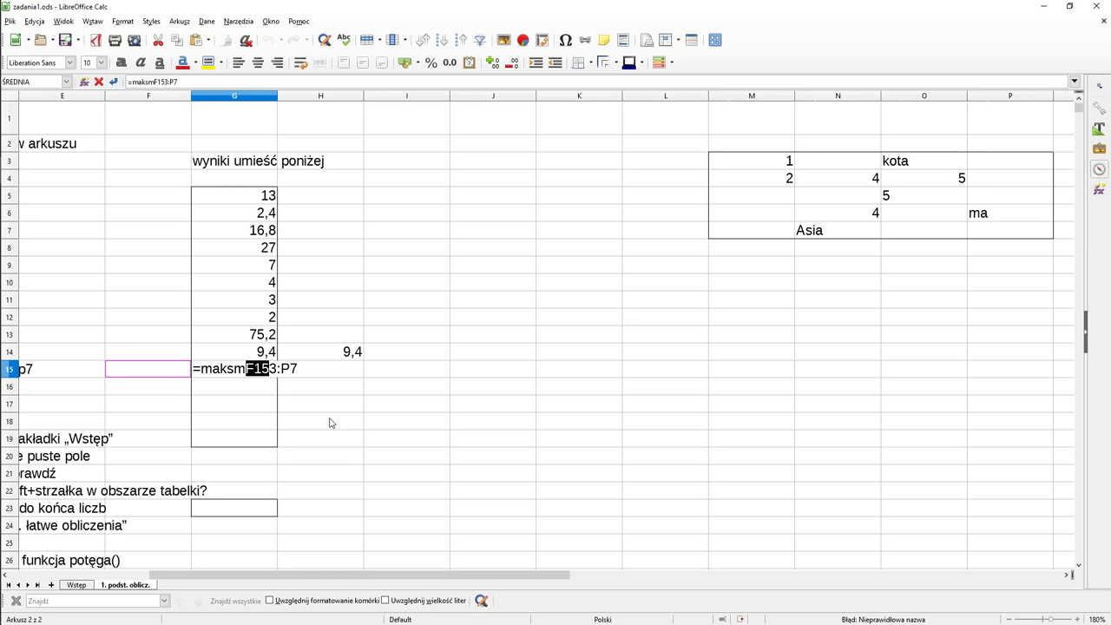
key(End)
key(Right)
key(BackSpace)
key(BackSpace)
key(BackSpace)
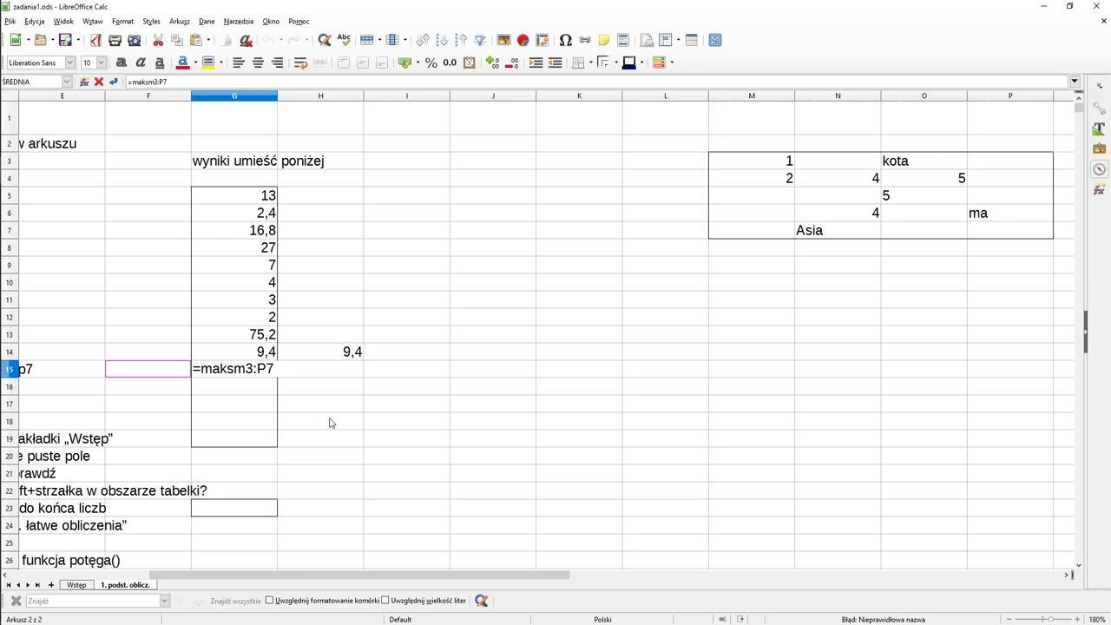
text(()
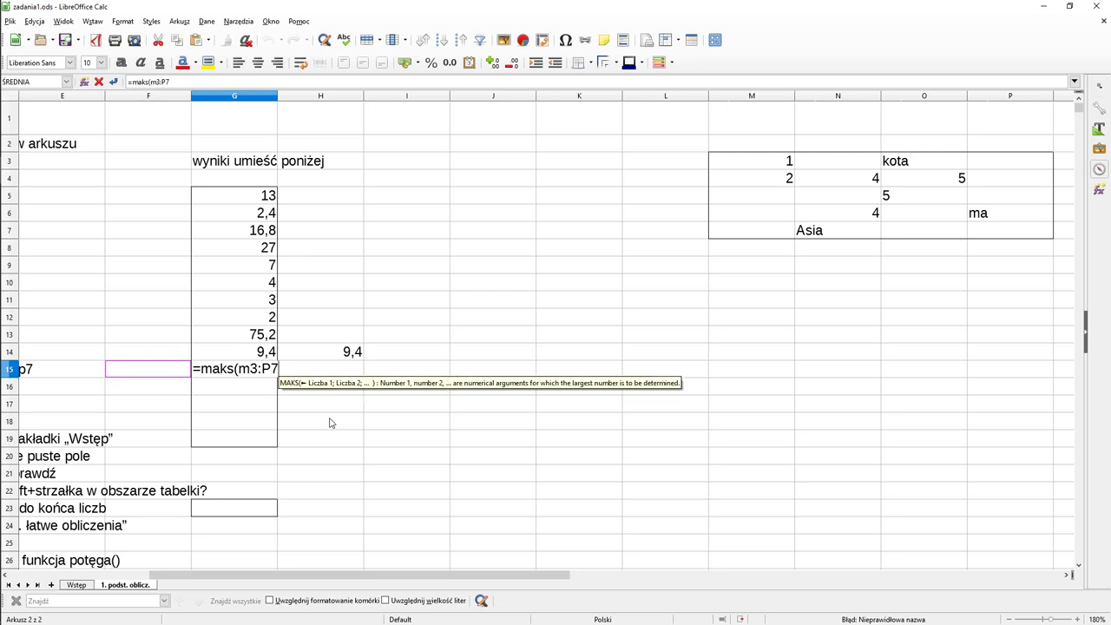
text())
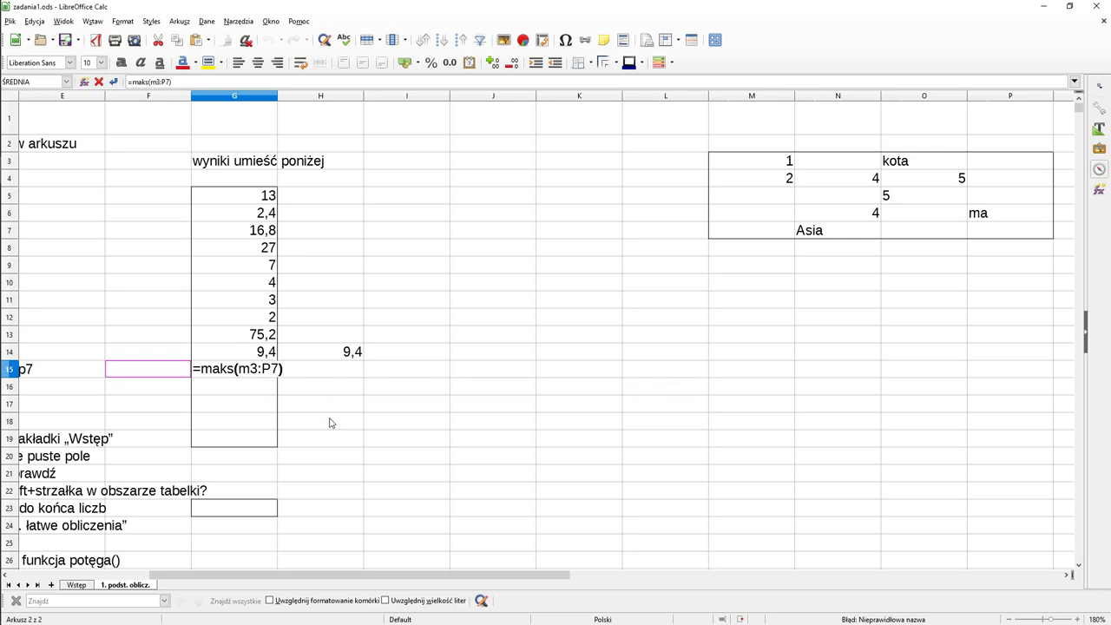
key(Return)
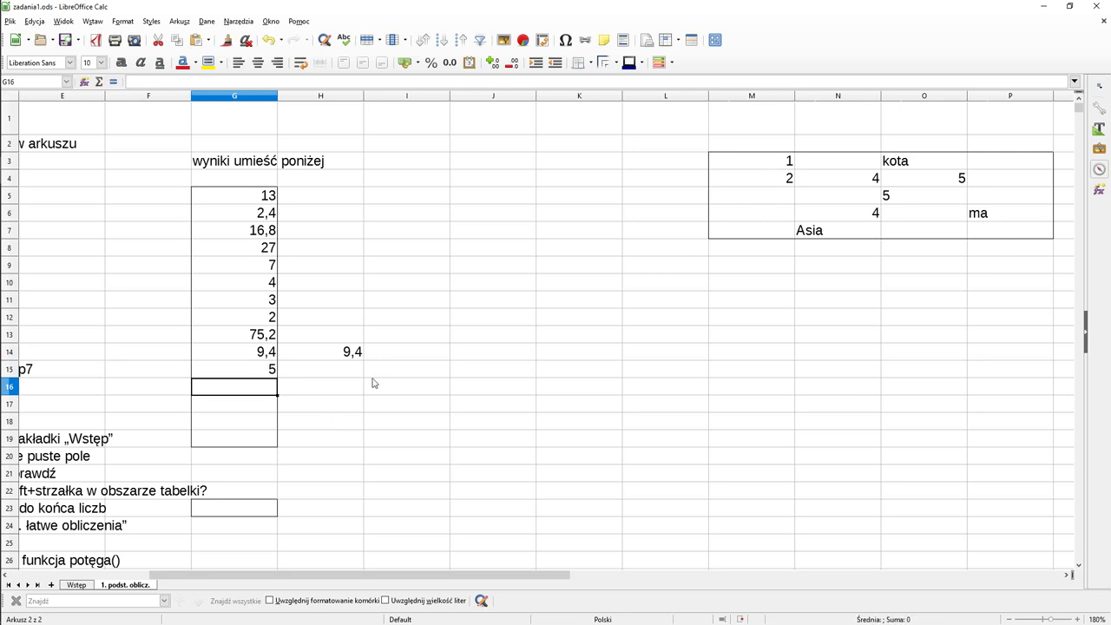
- Count the numbers in the range M3:P7 in cell G16 with the formula =ile.liczb(m3:p7)
drag(345, 579, 253, 583)
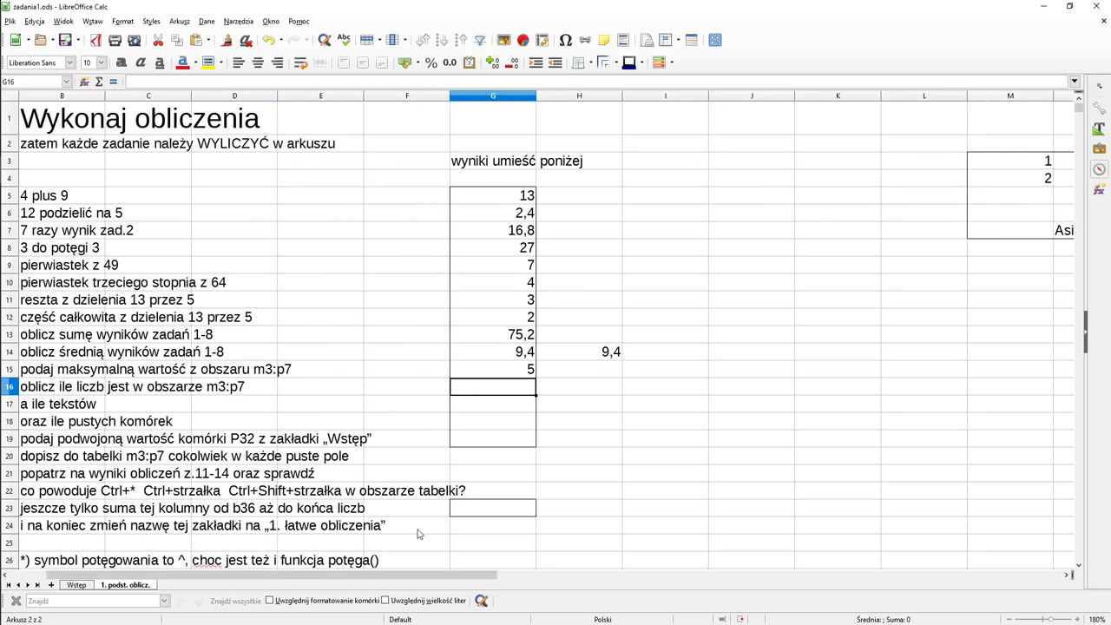
drag(413, 574, 465, 572)
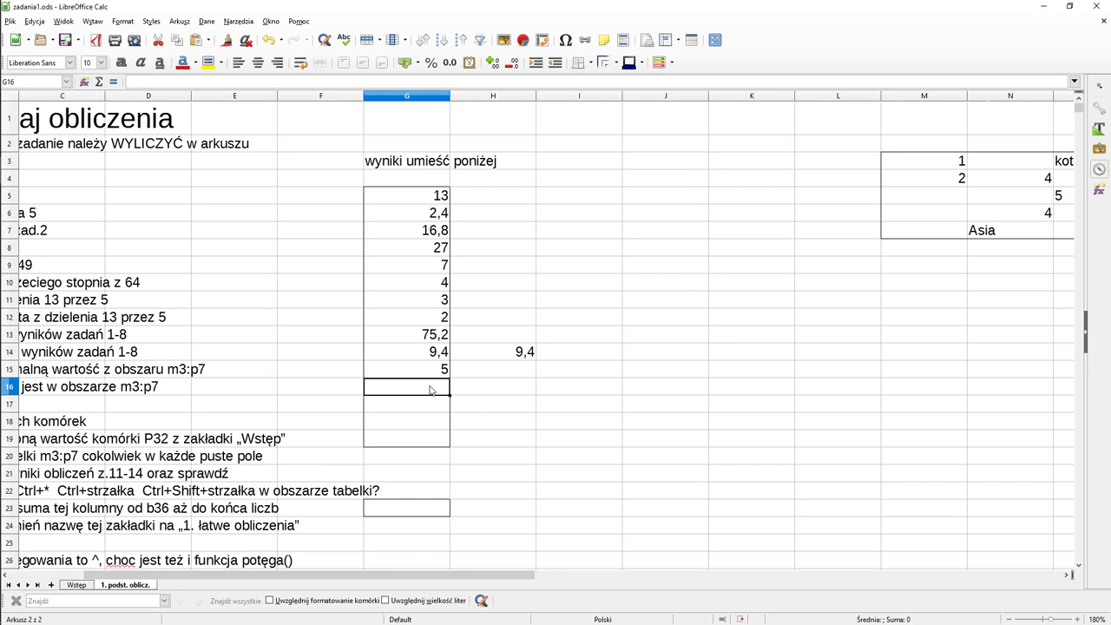
text(=)
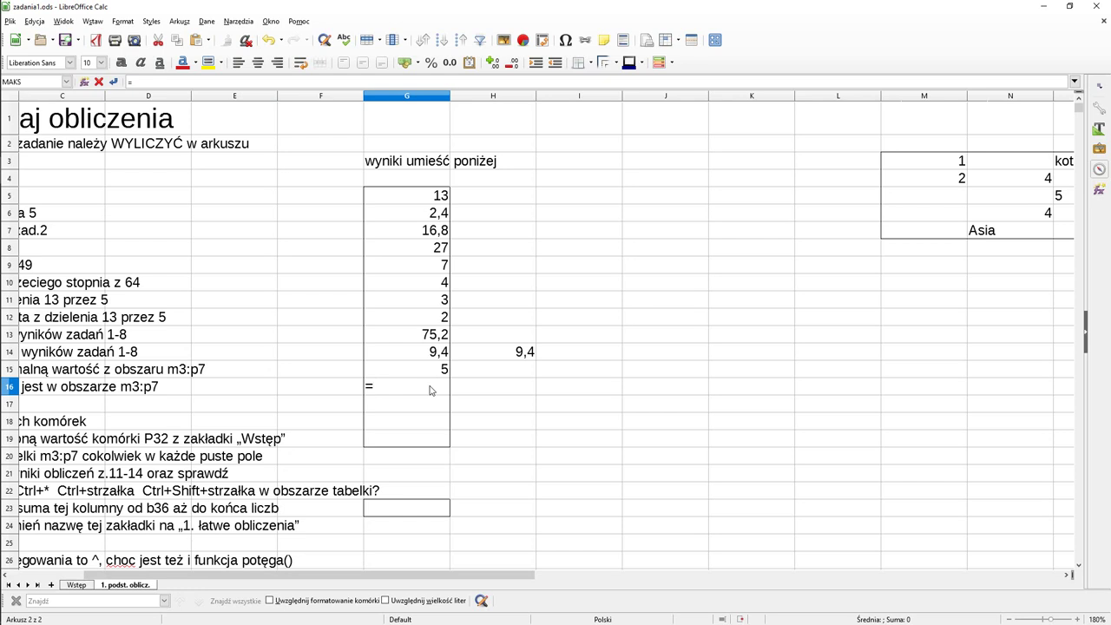
text(ile)
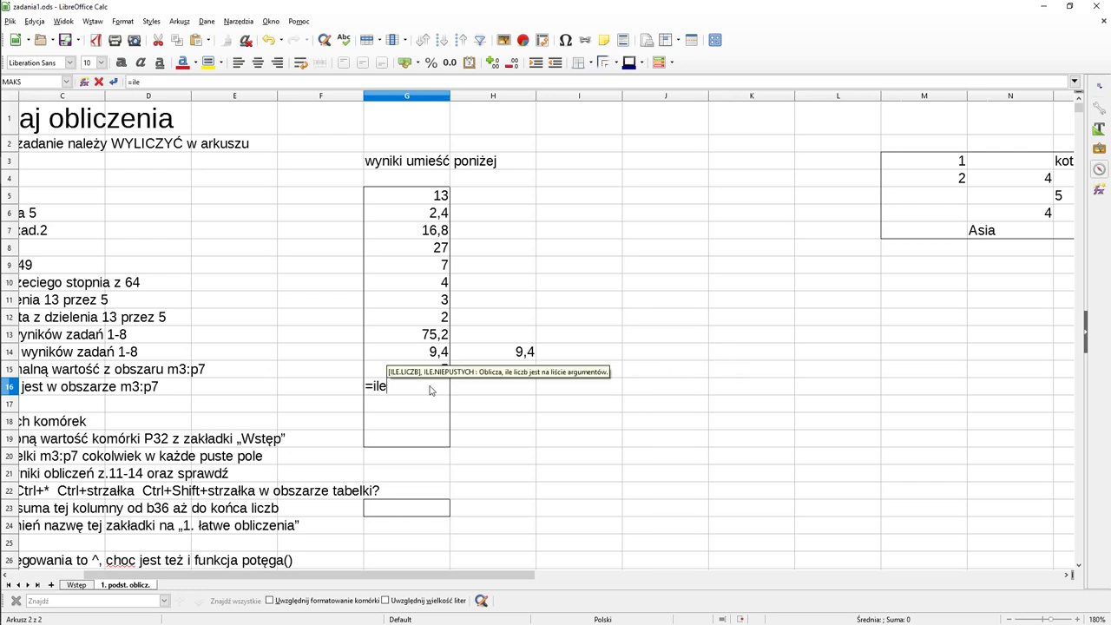
text(.liczb)
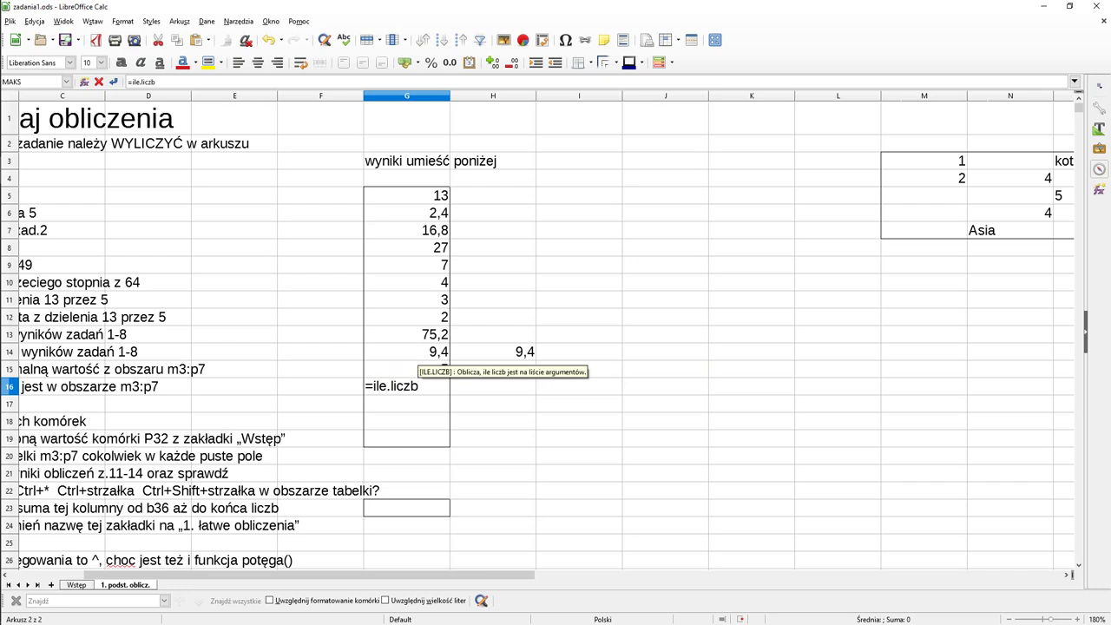
text(()
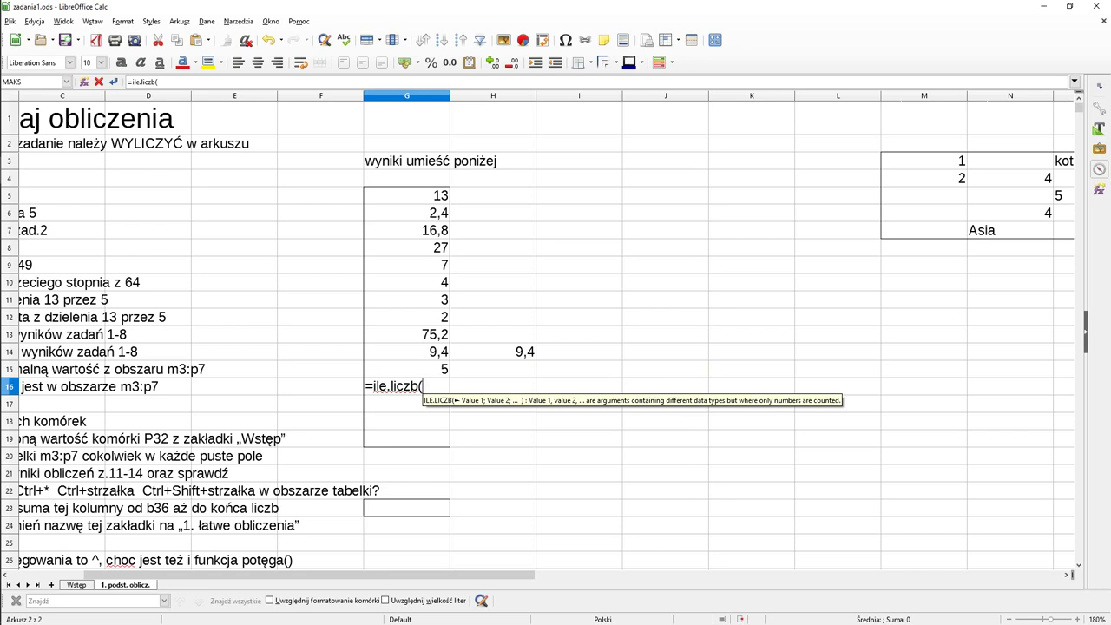
text(m3)
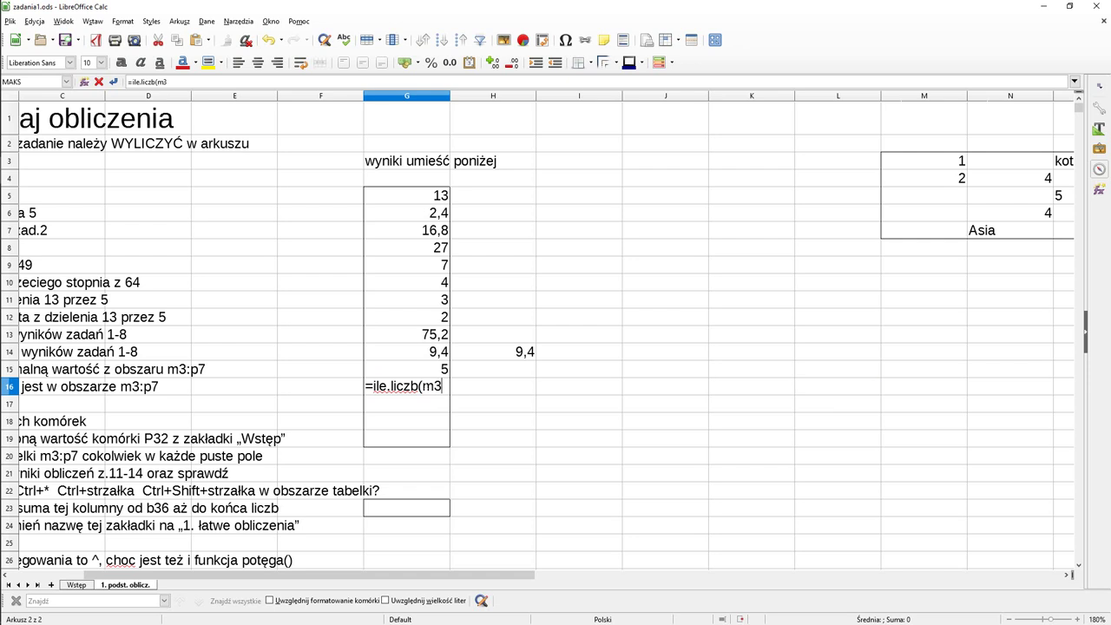
text(:p7)
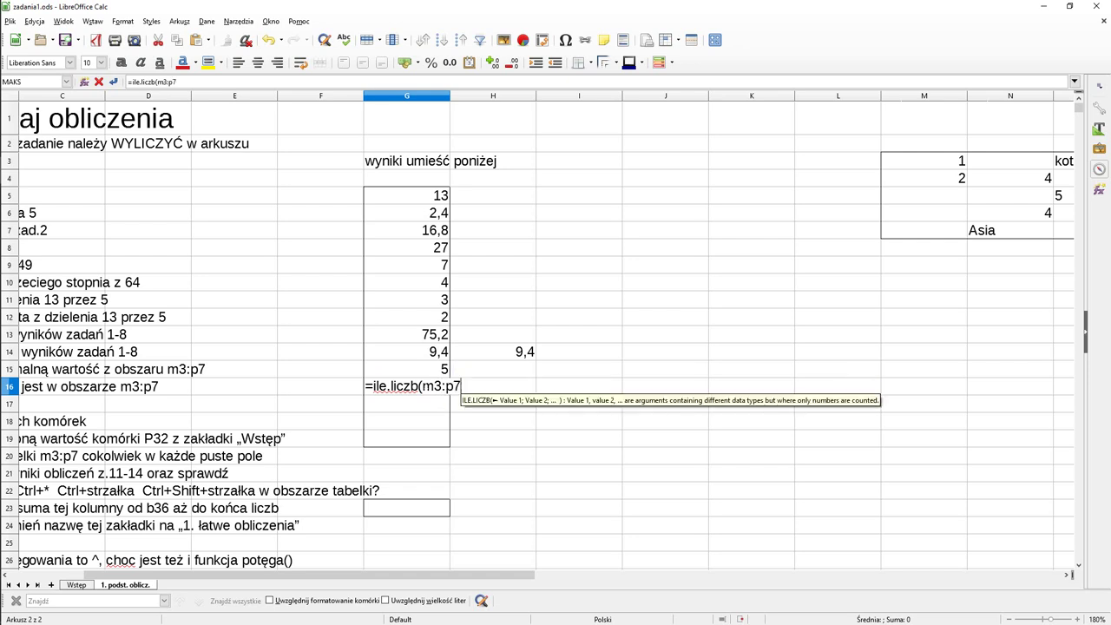
text())
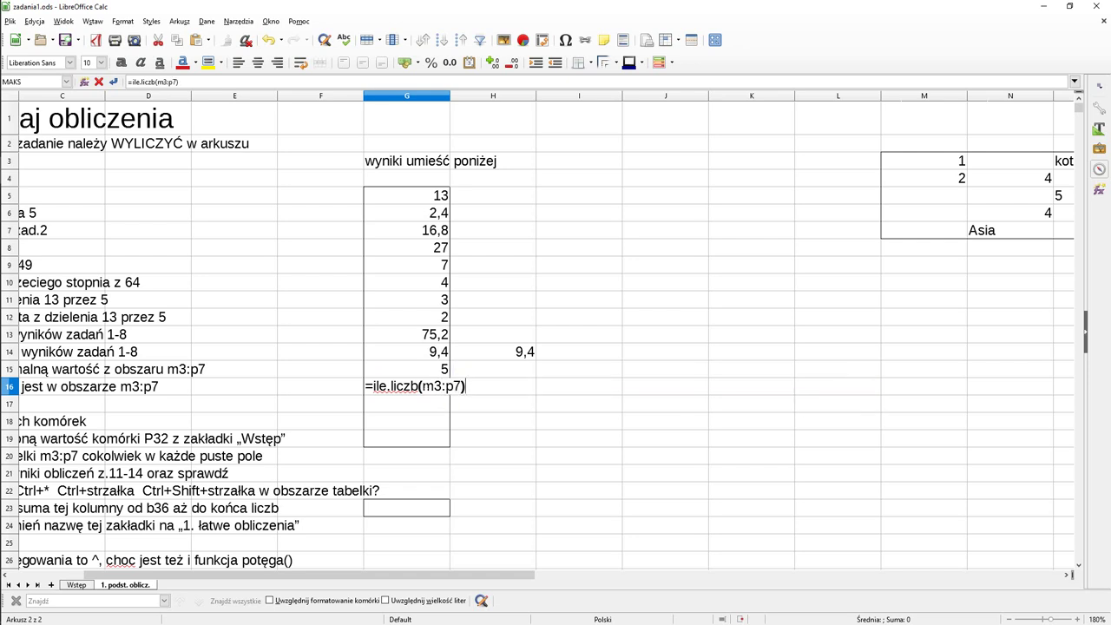
key(Return)
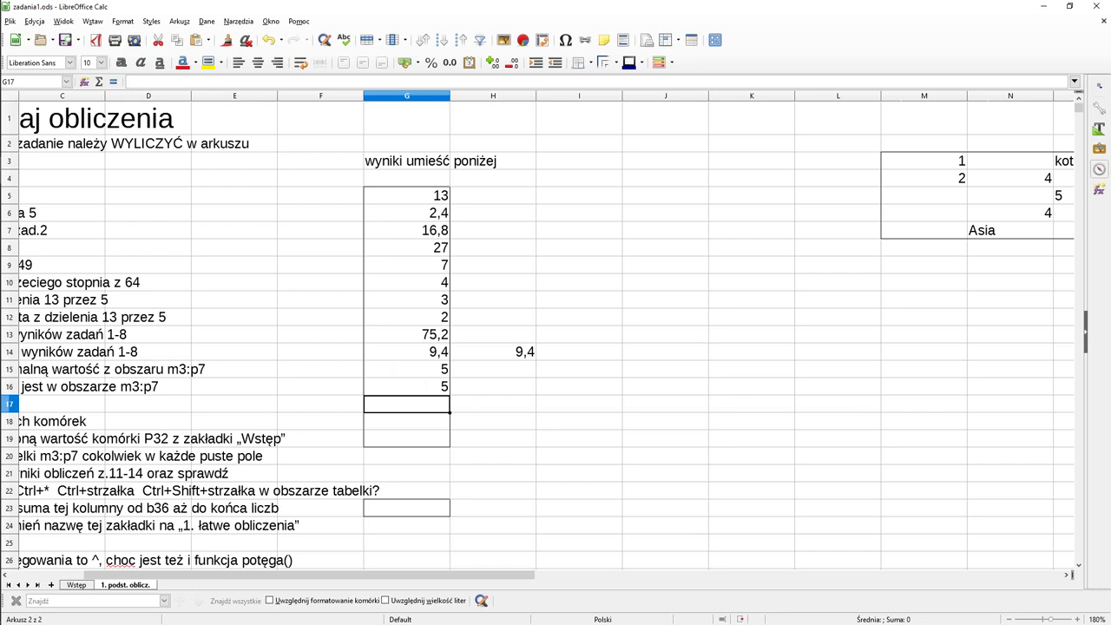
- Examine the content of cell O5 in the M3:P7 table to see how its 5 is entered, leaving it unedited
drag(427, 577, 538, 576)
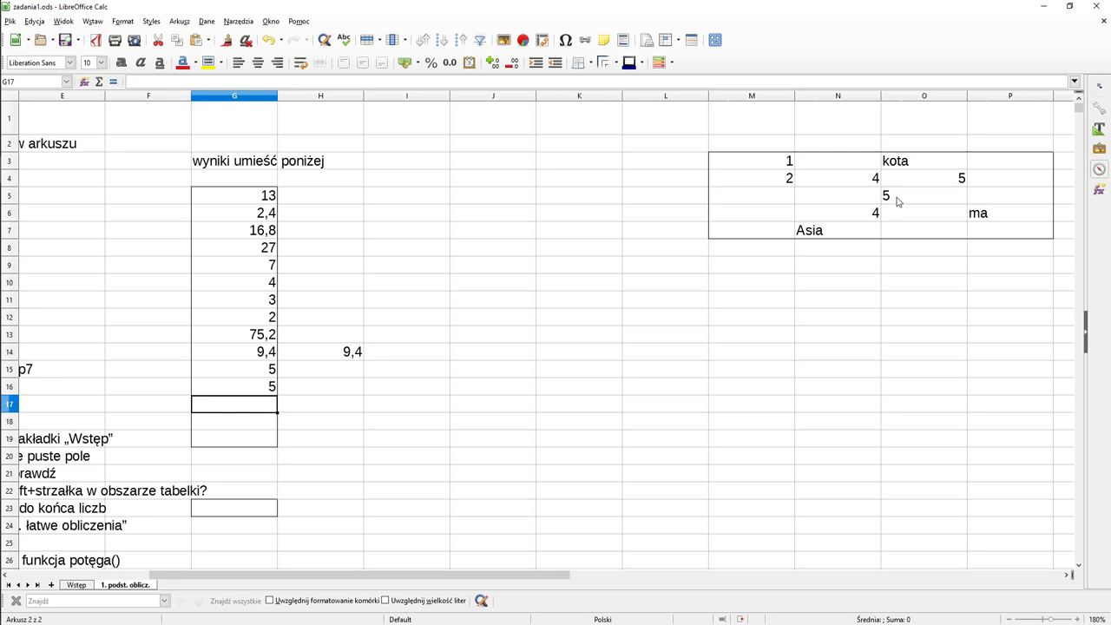
click(898, 202)
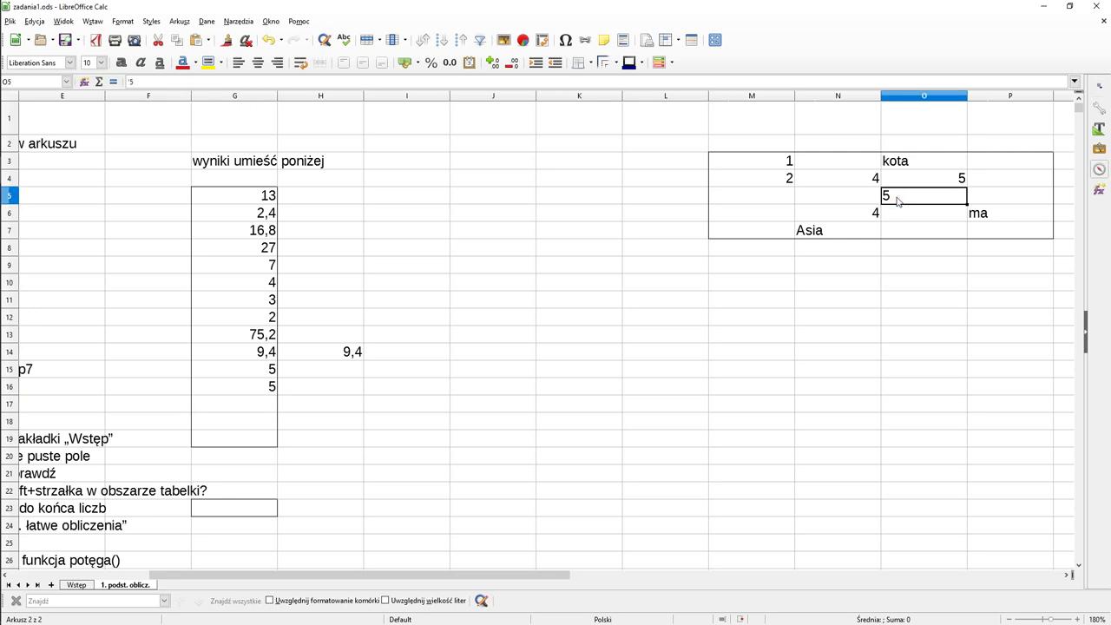
key(F2)
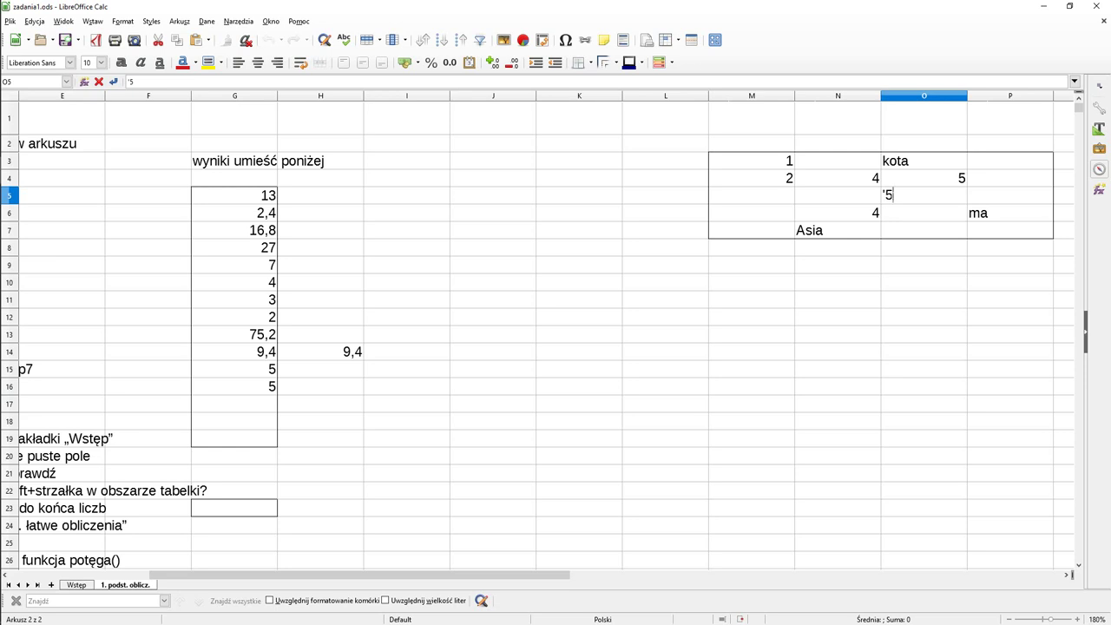
key(Escape)
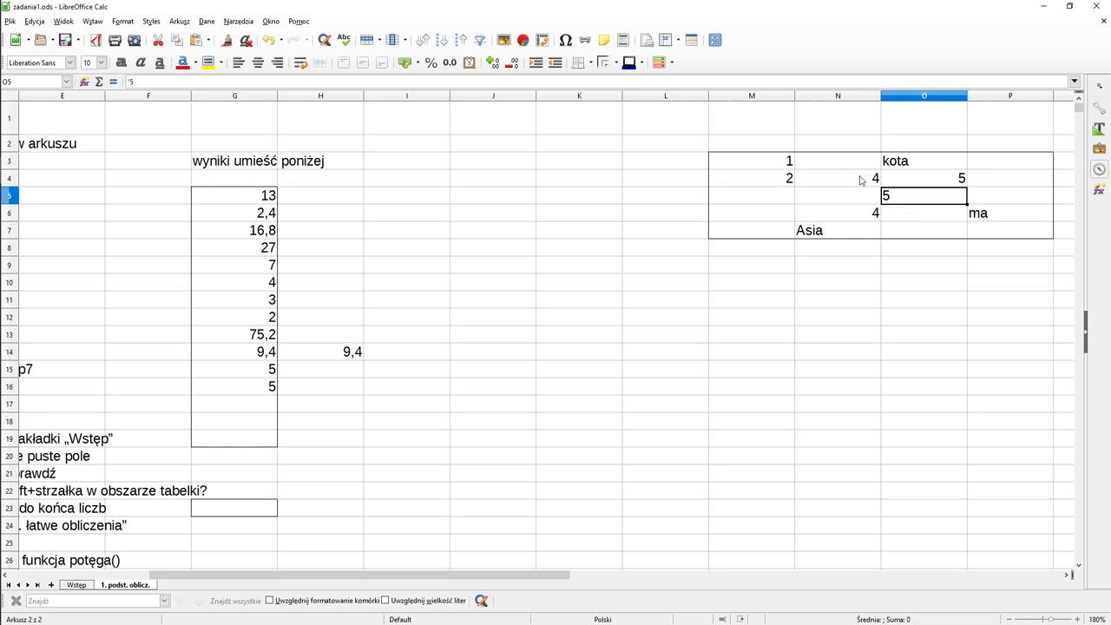
click(923, 227)
click(911, 198)
- Enter 7 as a number in N10, 7 as text with a leading apostrophe in N11, and Tekst in N12
click(862, 288)
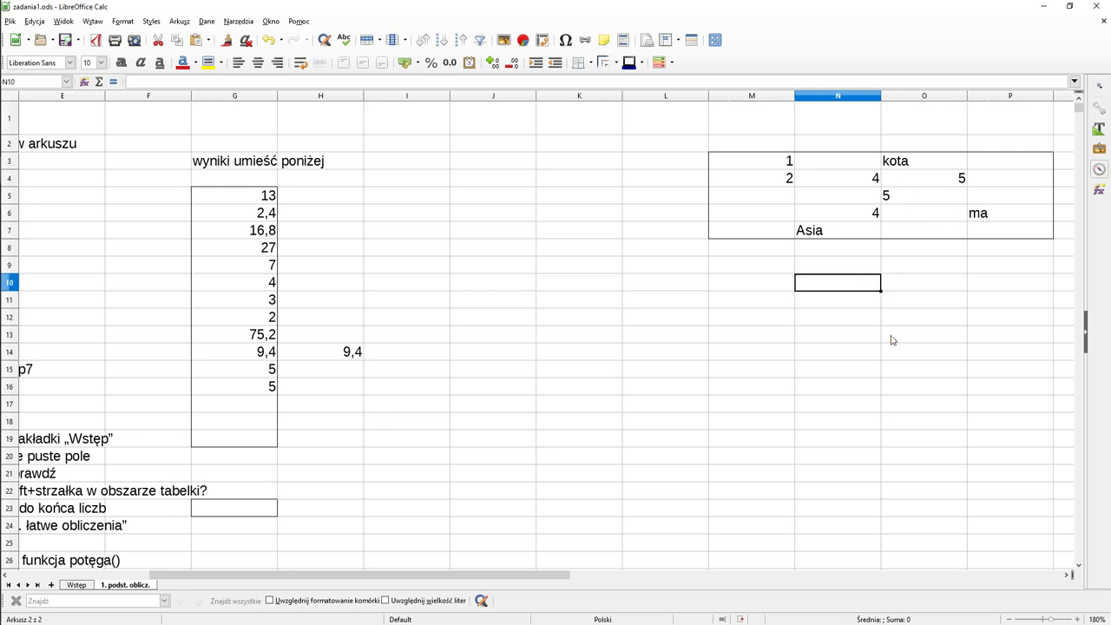
text(7)
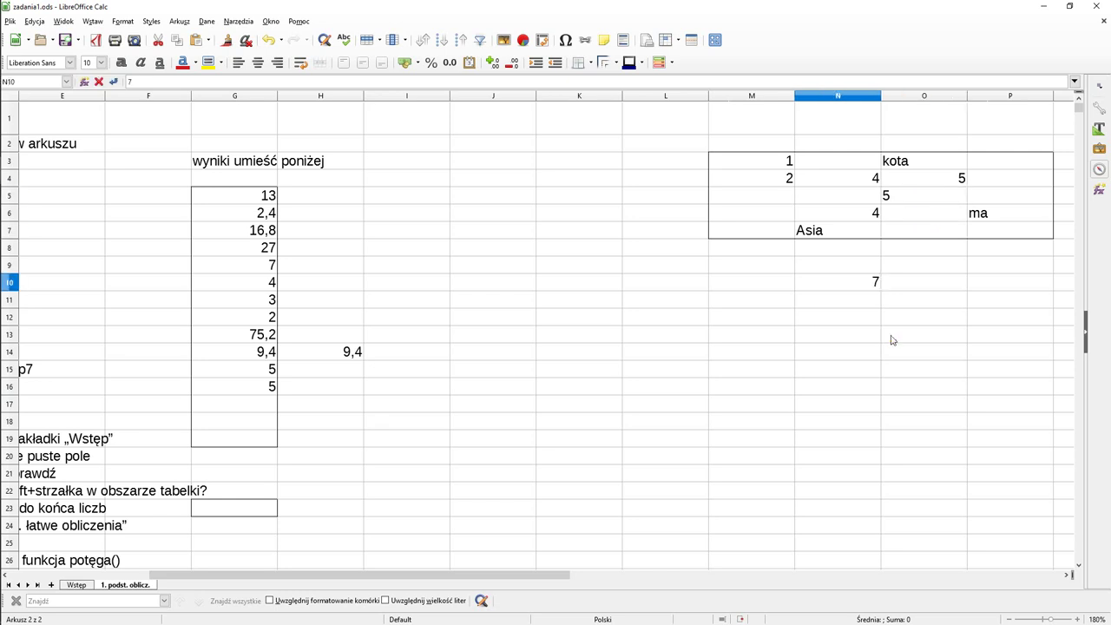
key(Return)
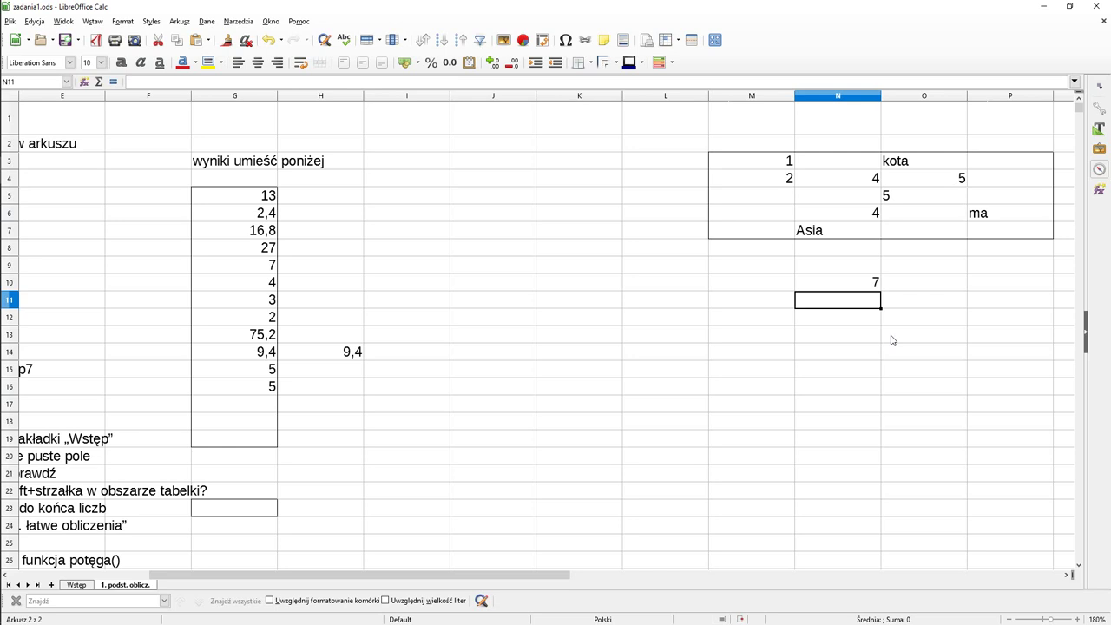
text('7)
key(Return)
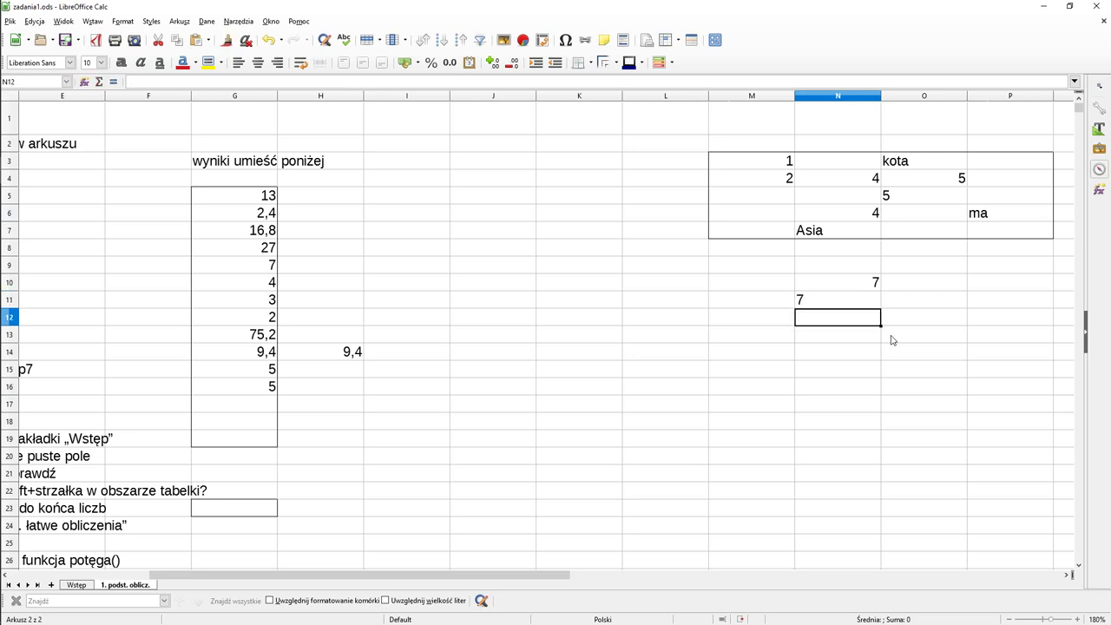
text(Tekst)
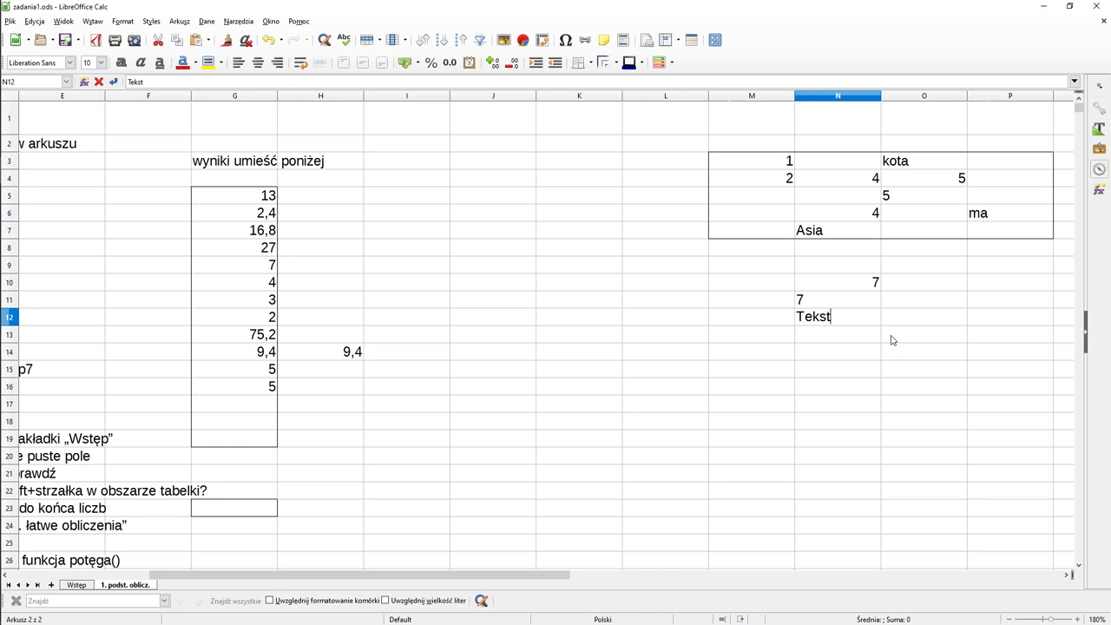
key(Return)
- Align the sample cells N10:N12 to the right, to the left, and finally centre them horizontally
key(Up)
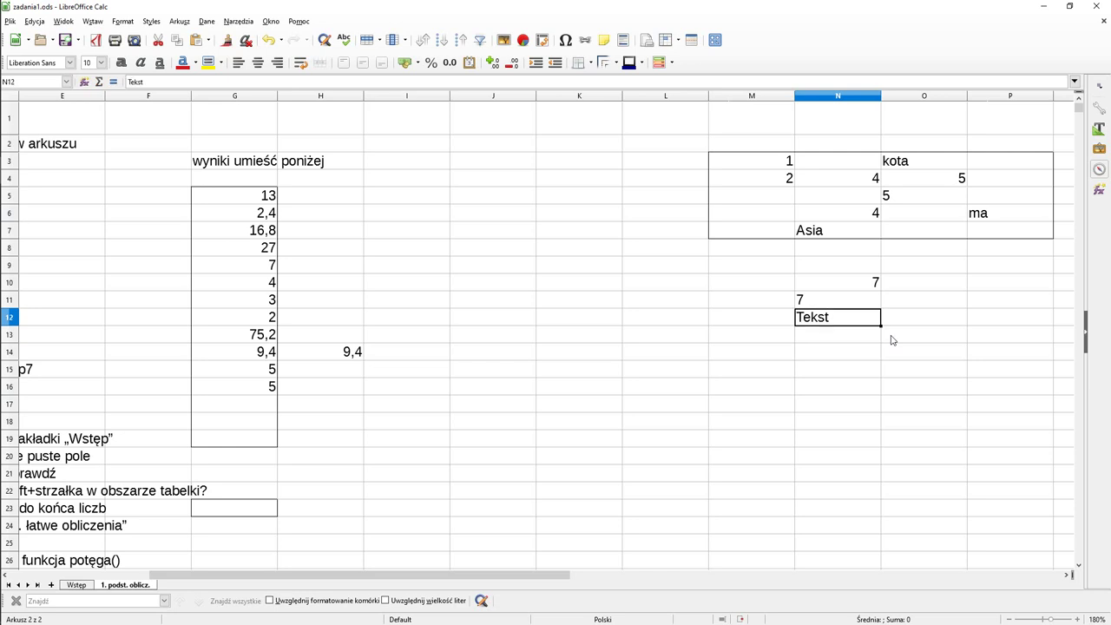
key(Up)
key(Up)
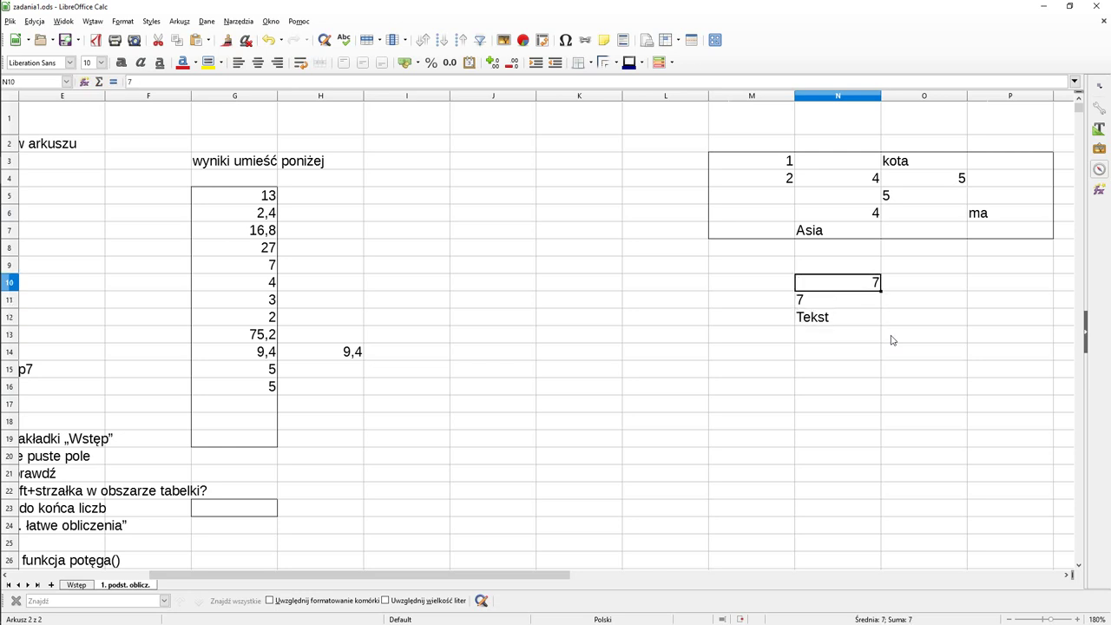
key(shift+Down)
key(shift+Down)
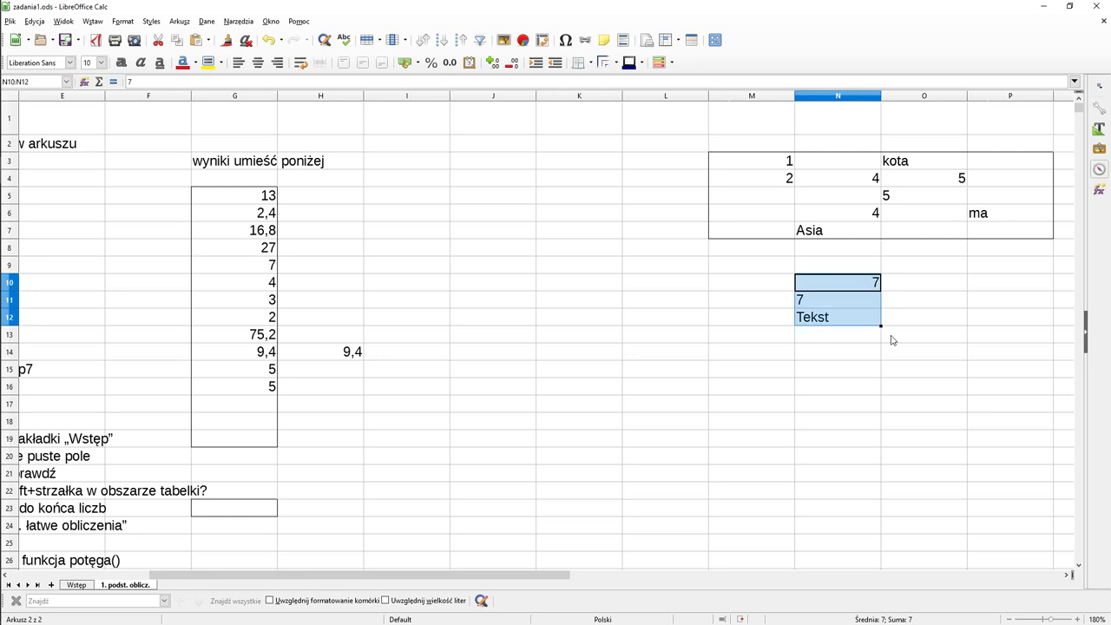
click(283, 69)
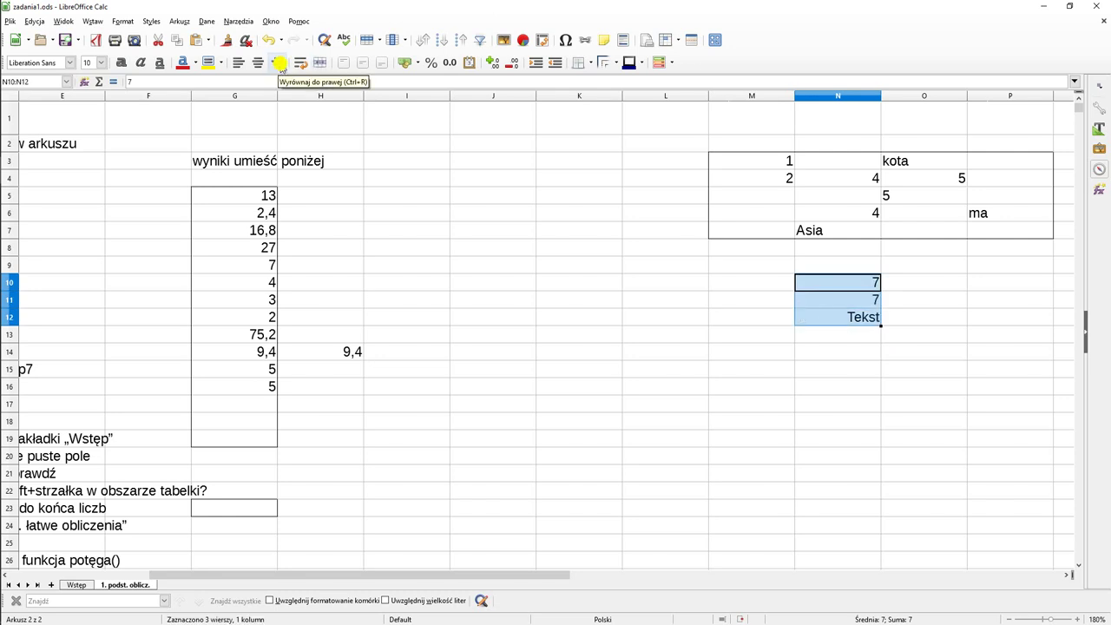
click(244, 64)
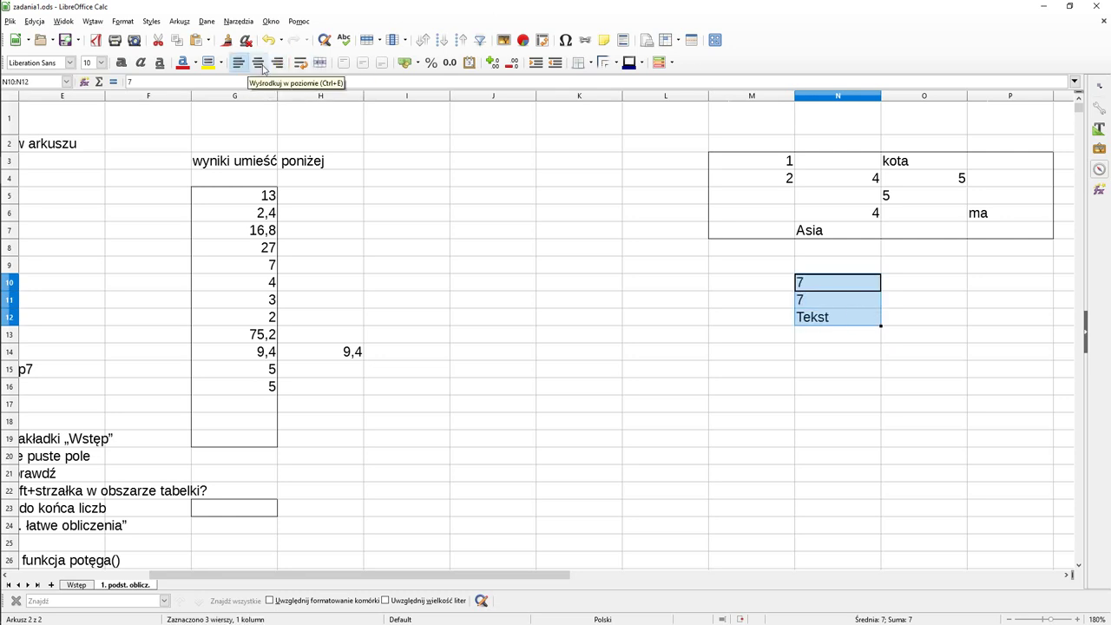
click(258, 64)
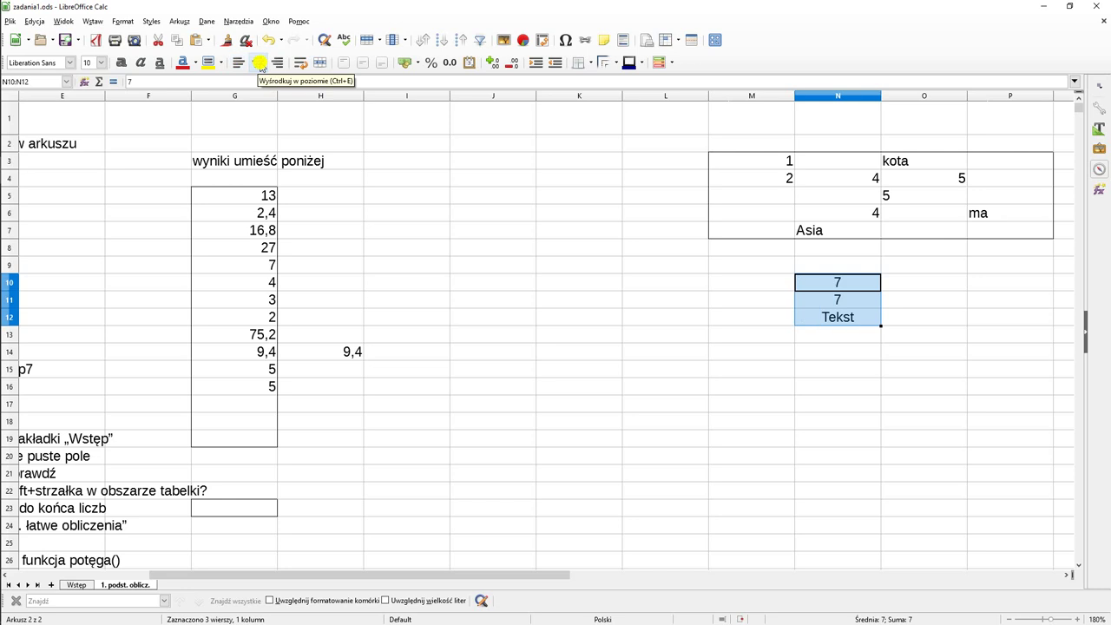
- Clear the contents of the sample cells N10:N12
click(855, 282)
drag(855, 282, 850, 317)
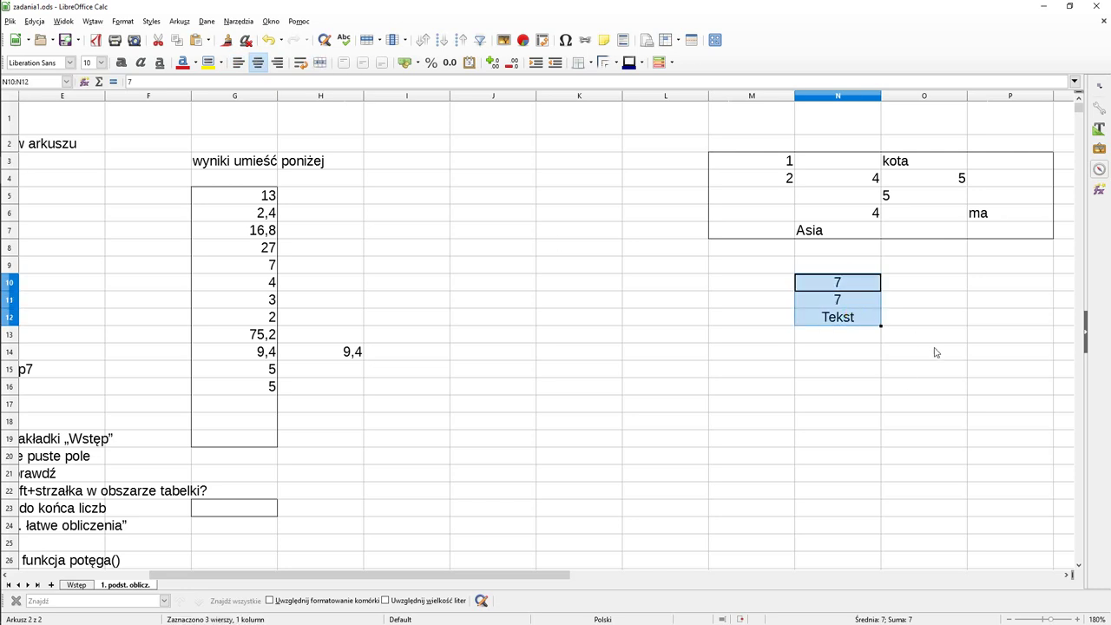
key(Delete)
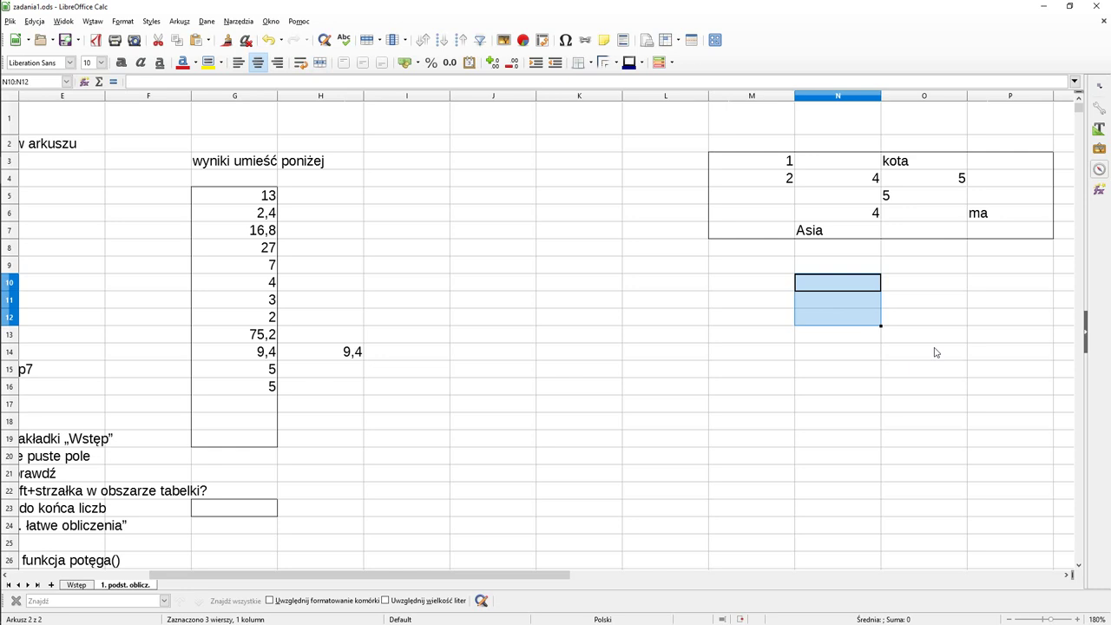
- Examine the exercise list and the text cells N7, O3, P6 and O5 in the M3:P7 table
click(820, 352)
drag(404, 575, 309, 562)
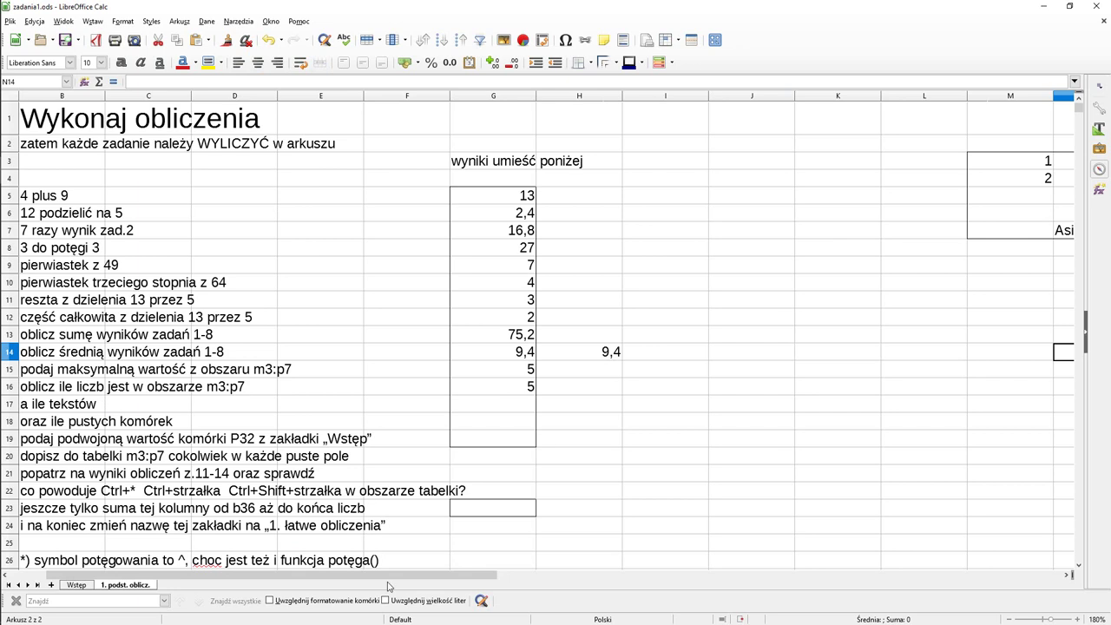
drag(375, 579, 543, 581)
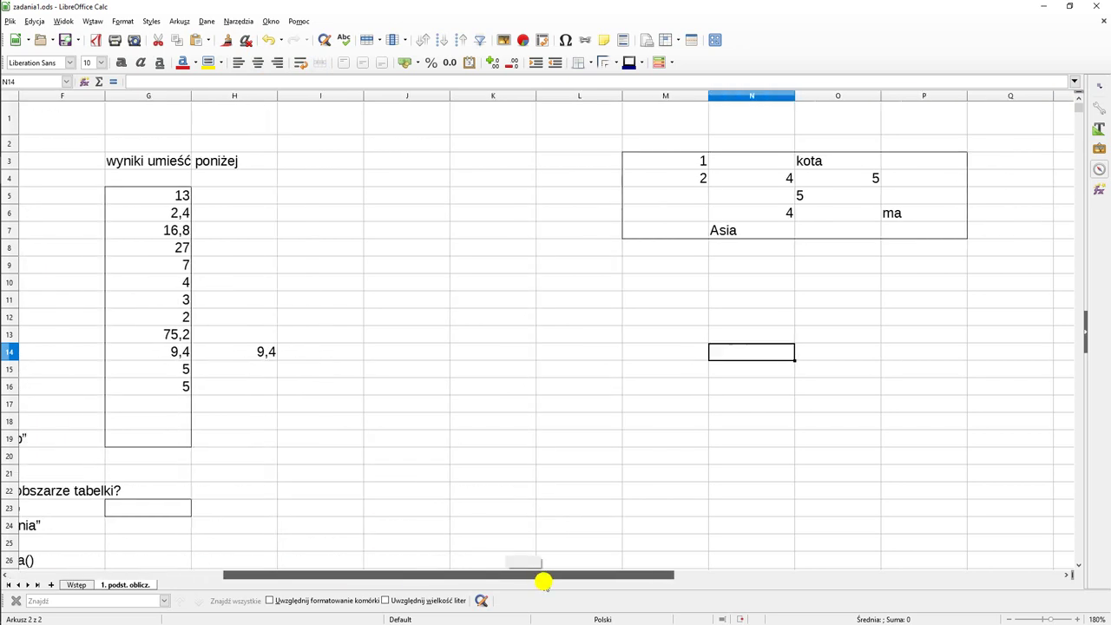
click(730, 231)
click(829, 165)
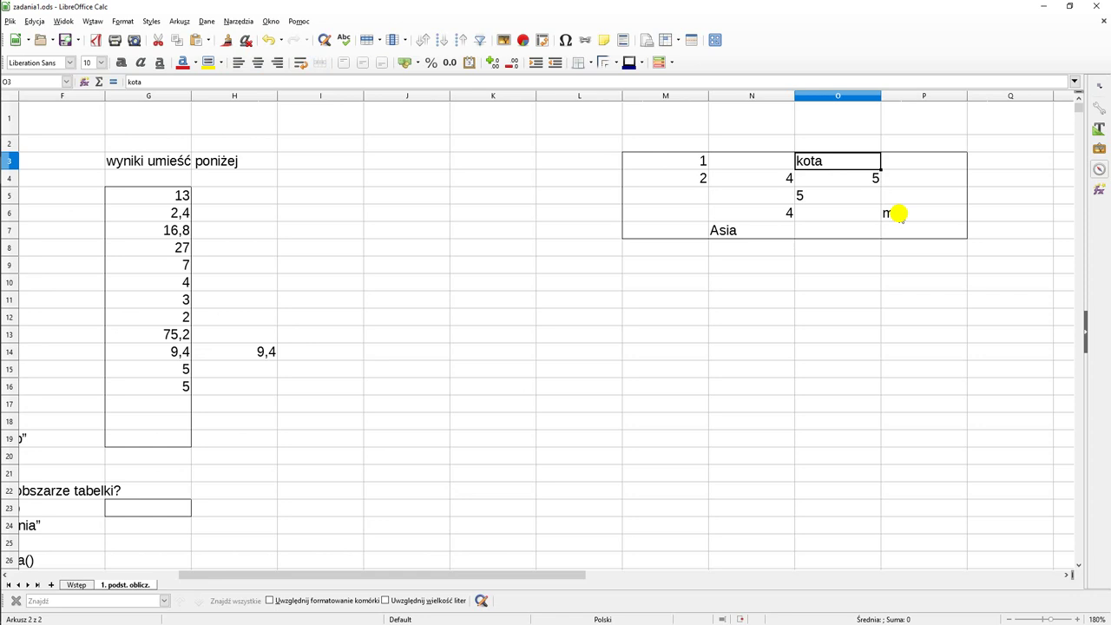
click(895, 213)
click(810, 200)
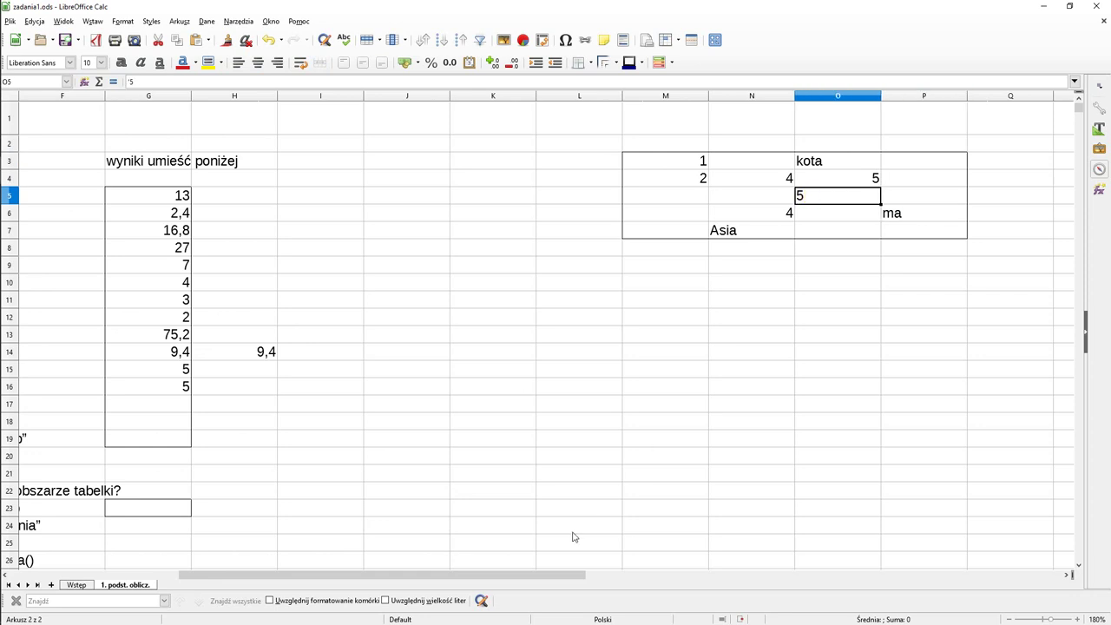
drag(532, 578, 445, 576)
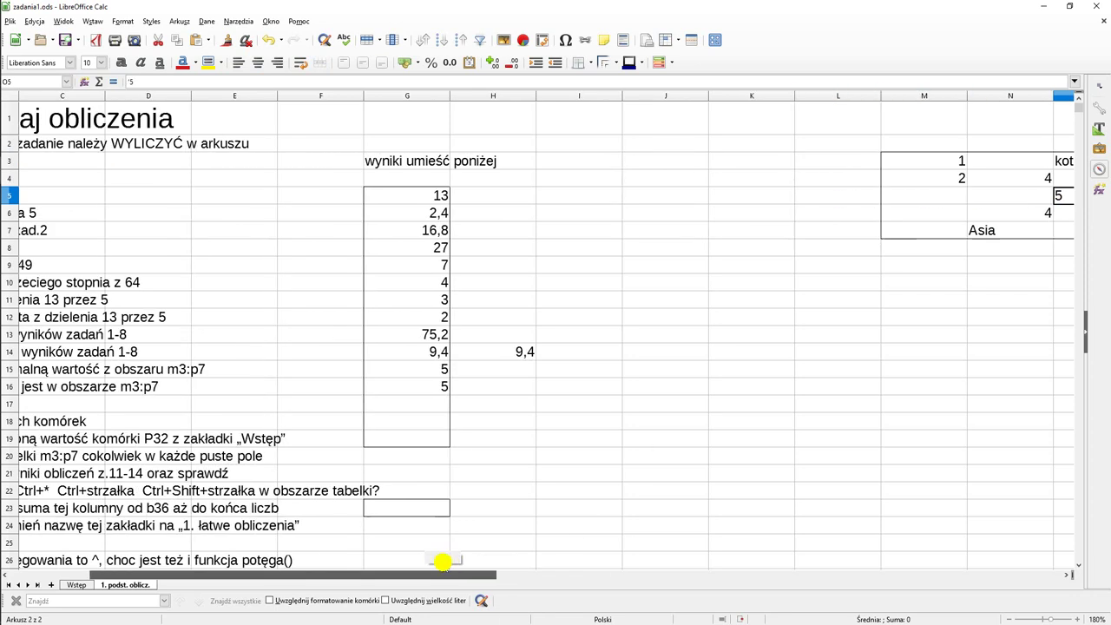
- Start a formula in G17 and check the suggested functions for ile and licz, keeping only the equals sign
click(490, 374)
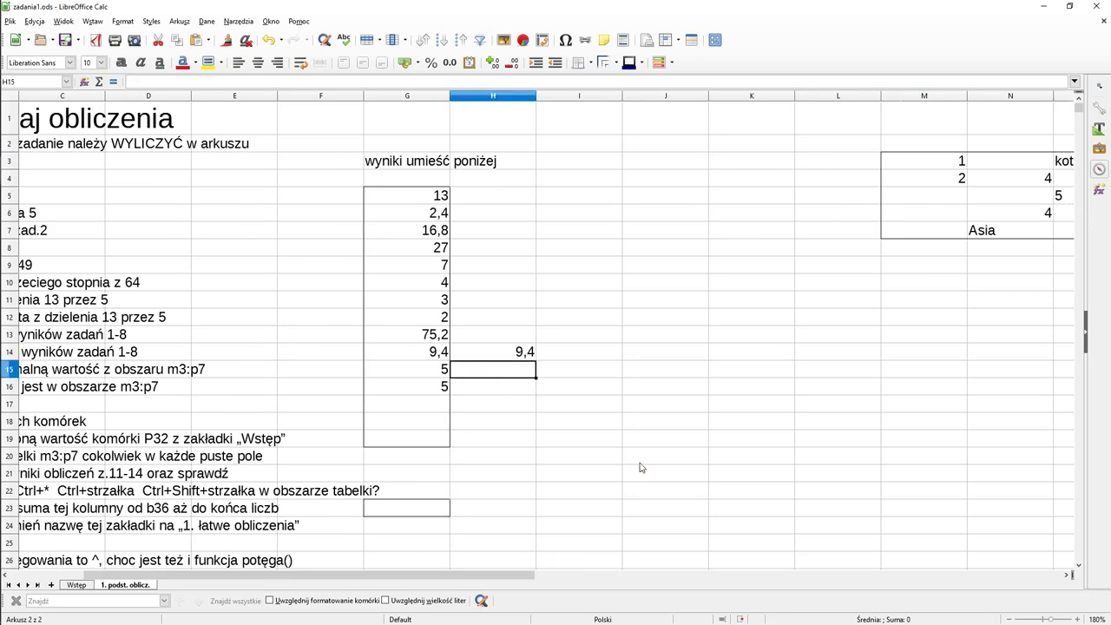
key(Down)
key(Down)
key(Left)
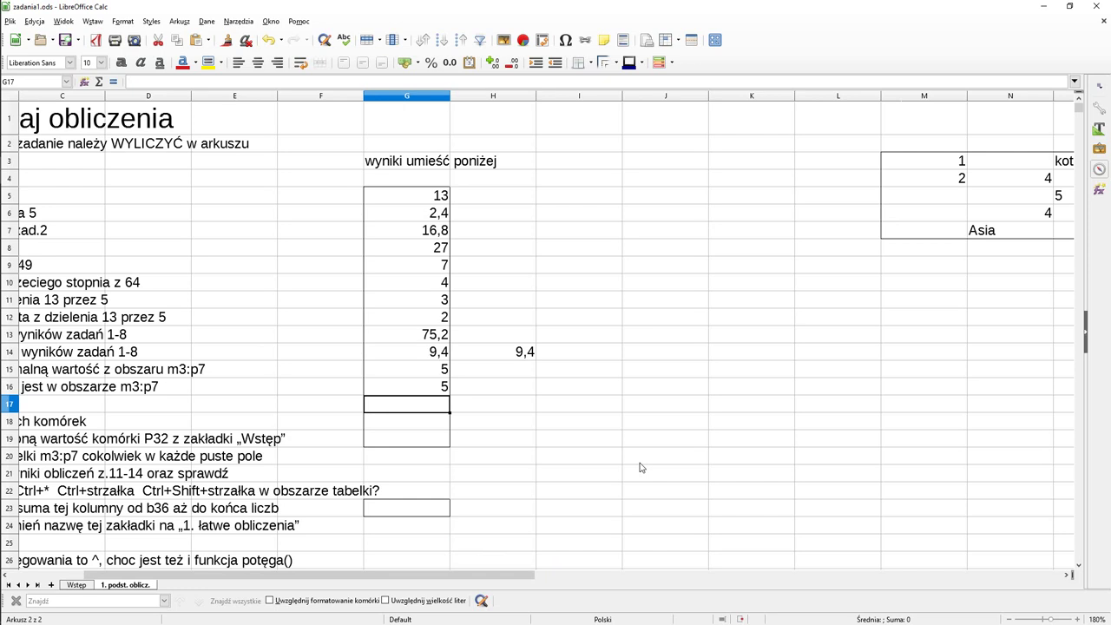
text(=ile)
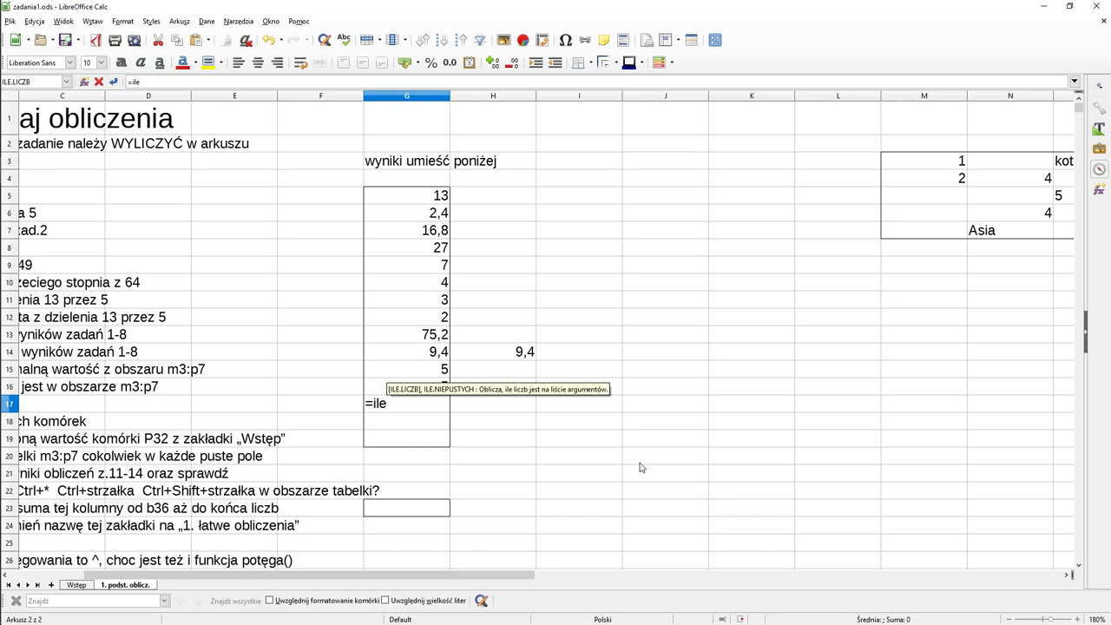
key(BackSpace)
key(BackSpace)
key(BackSpace)
text(licz)
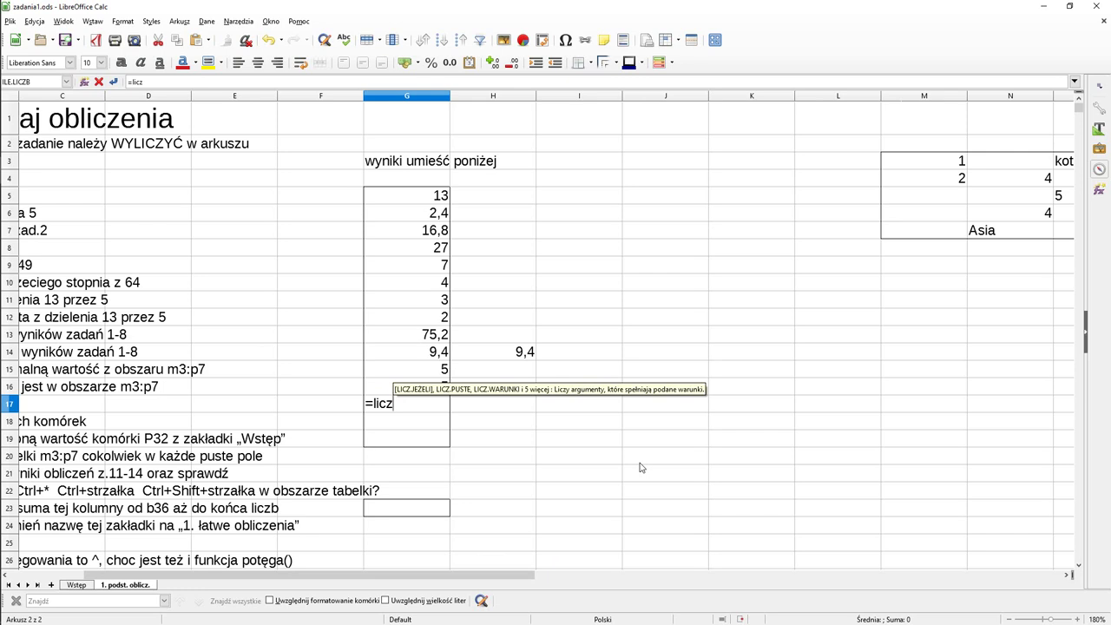
key(BackSpace)
key(BackSpace)
key(BackSpace)
key(BackSpace)
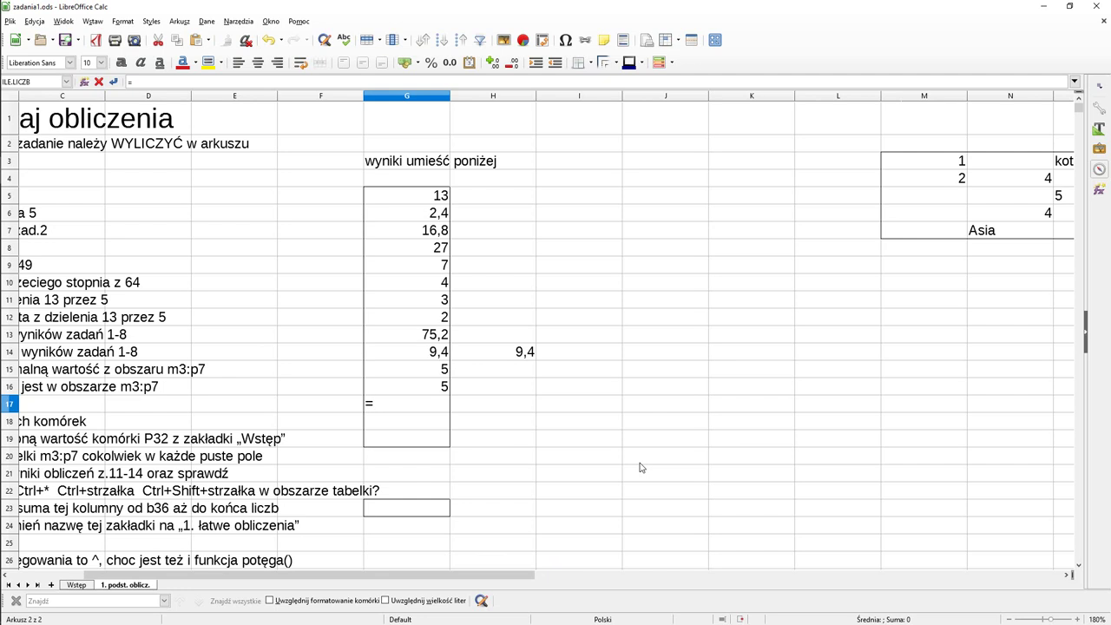
- Complete the G17 formula as =ile.niepustych(m3:p7)-ile.liczb(m3:p7) to count the text cells in the table
text(ile)
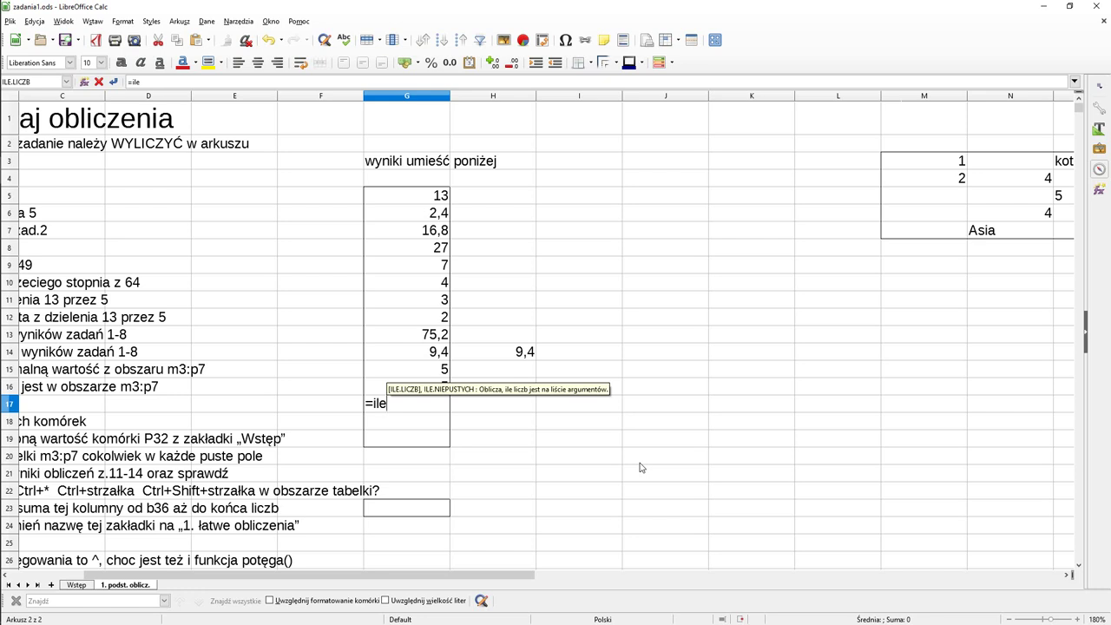
text(.niepust)
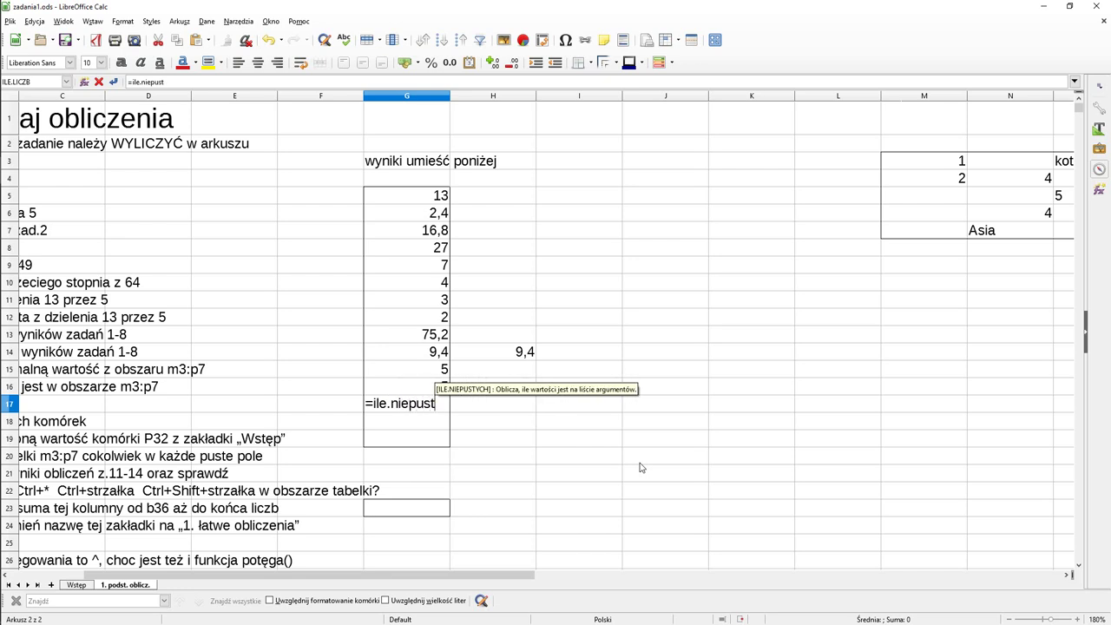
text(ych()
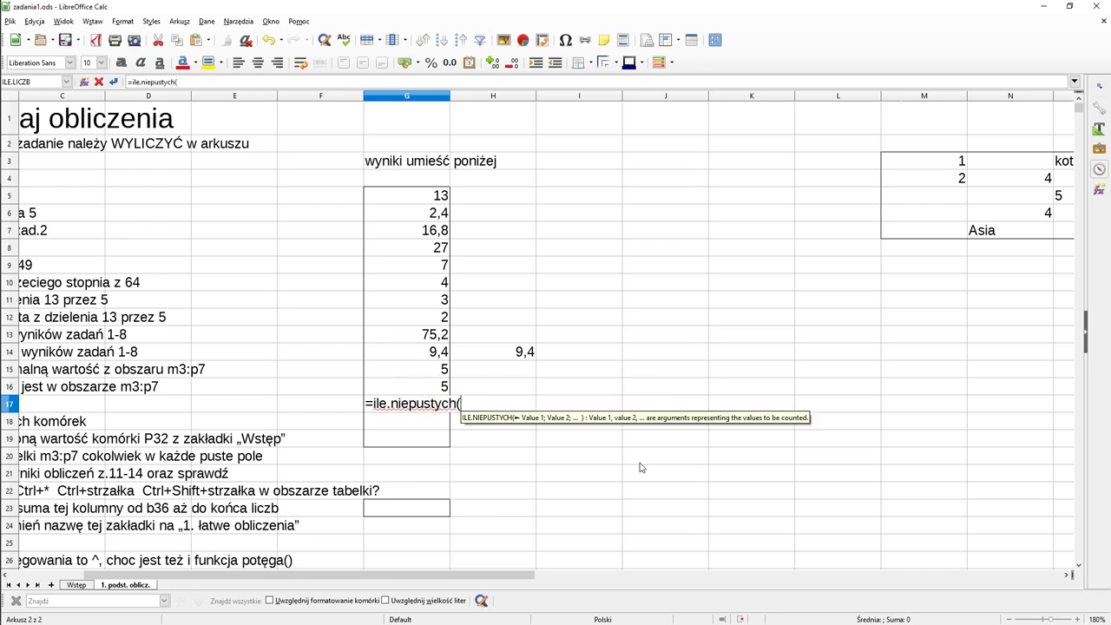
text(m3:p)
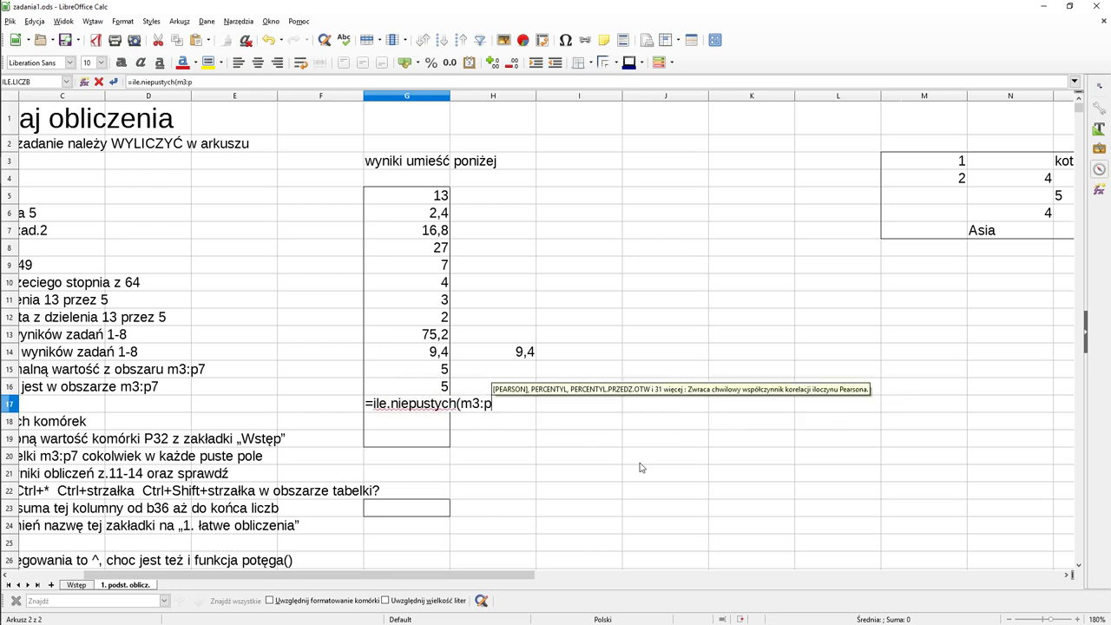
text(7))
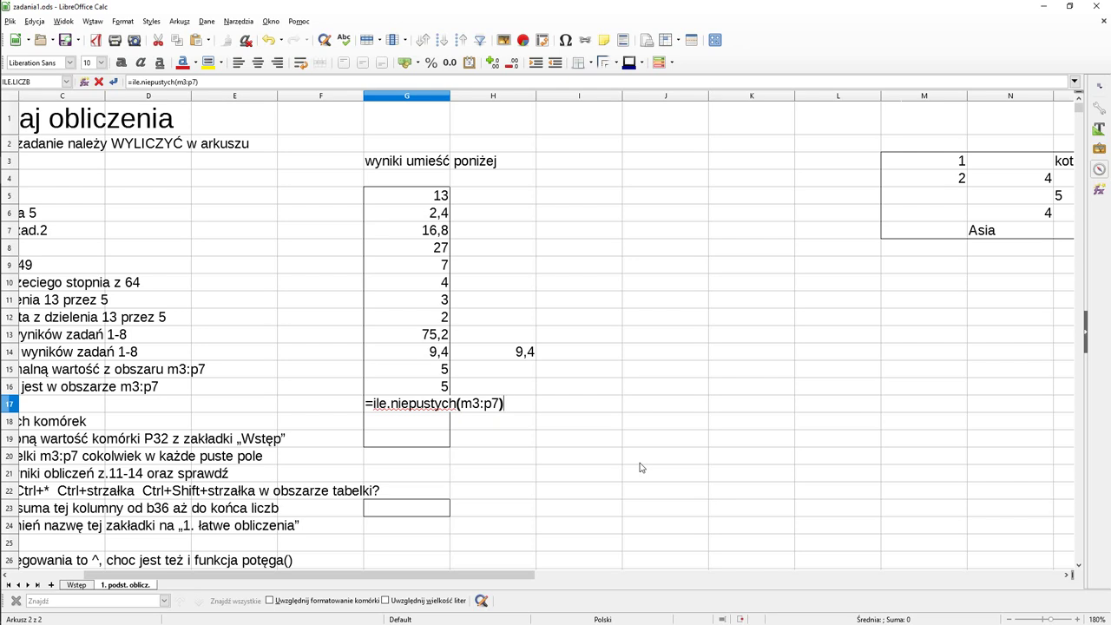
text(-ile)
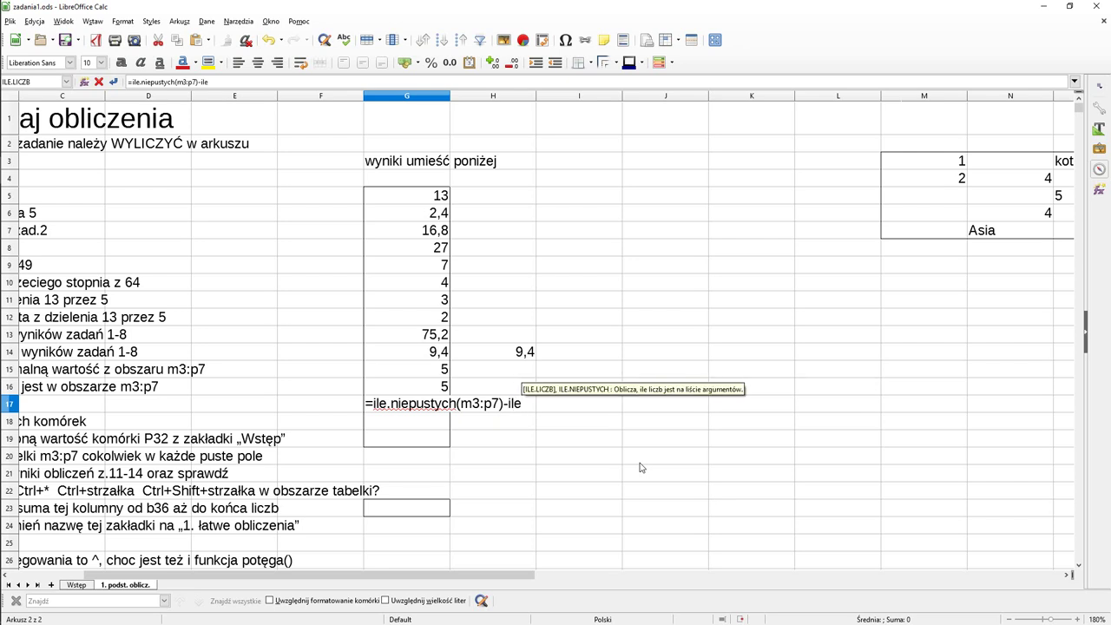
text(.li)
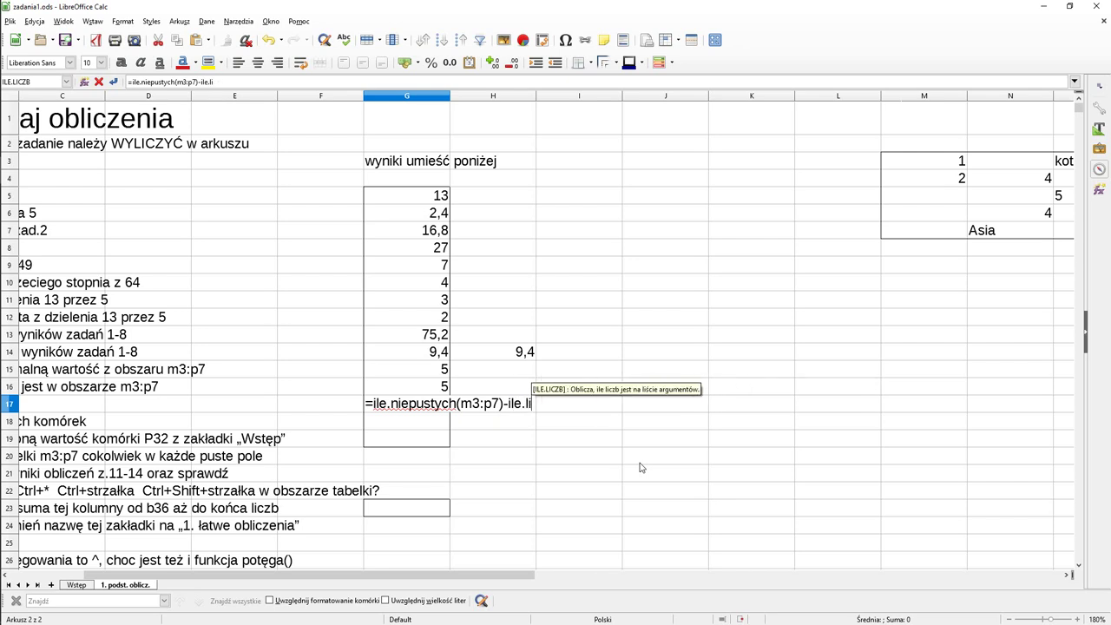
text(czb(m3:)
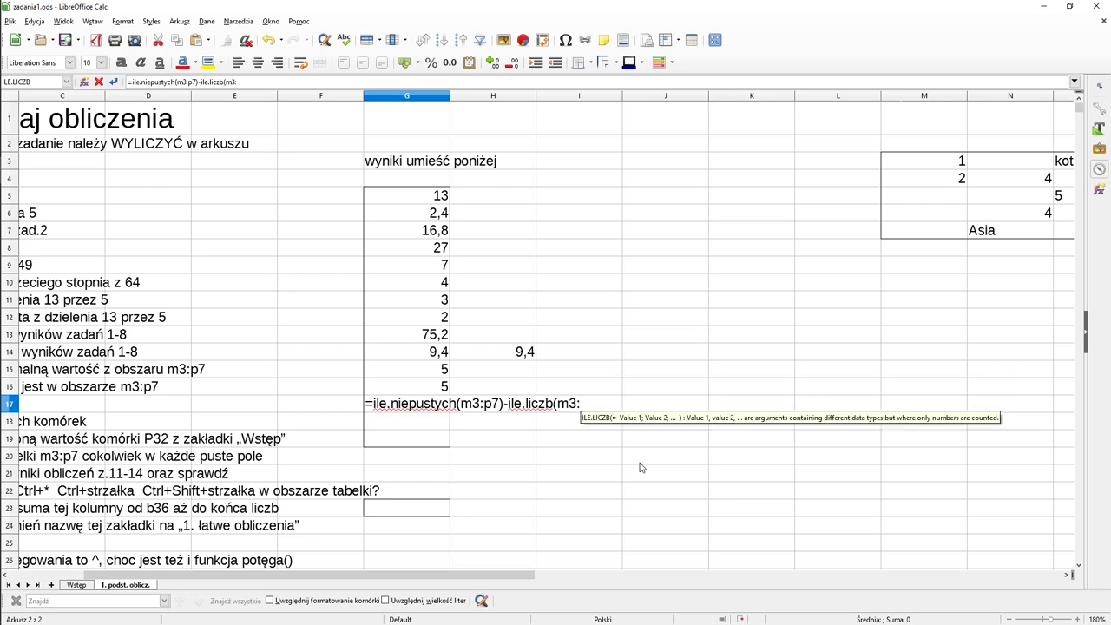
text(p7))
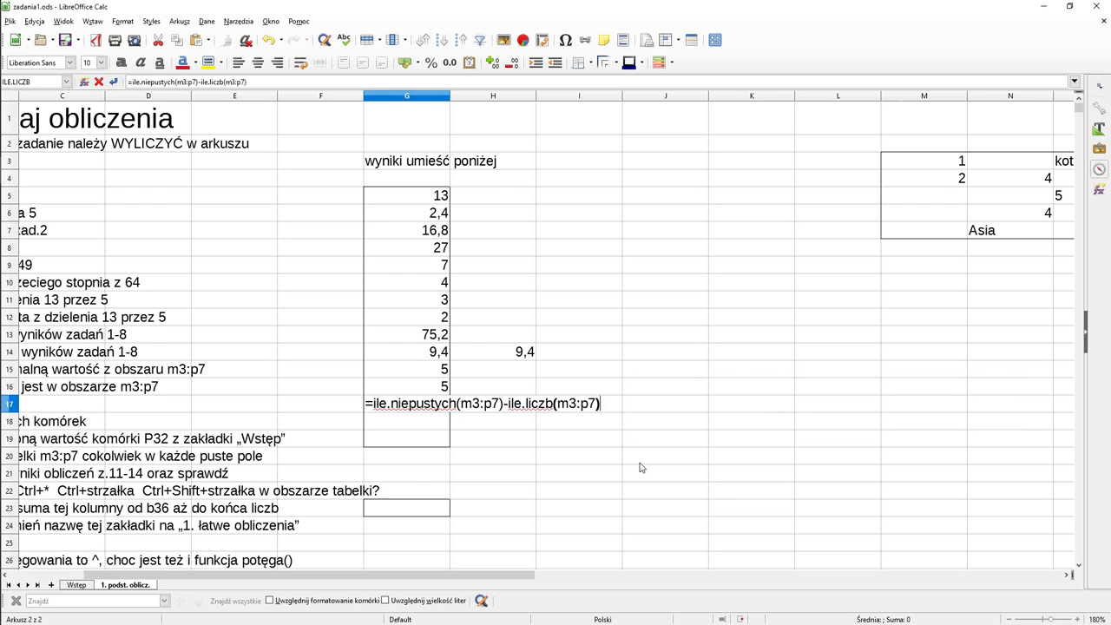
key(Return)
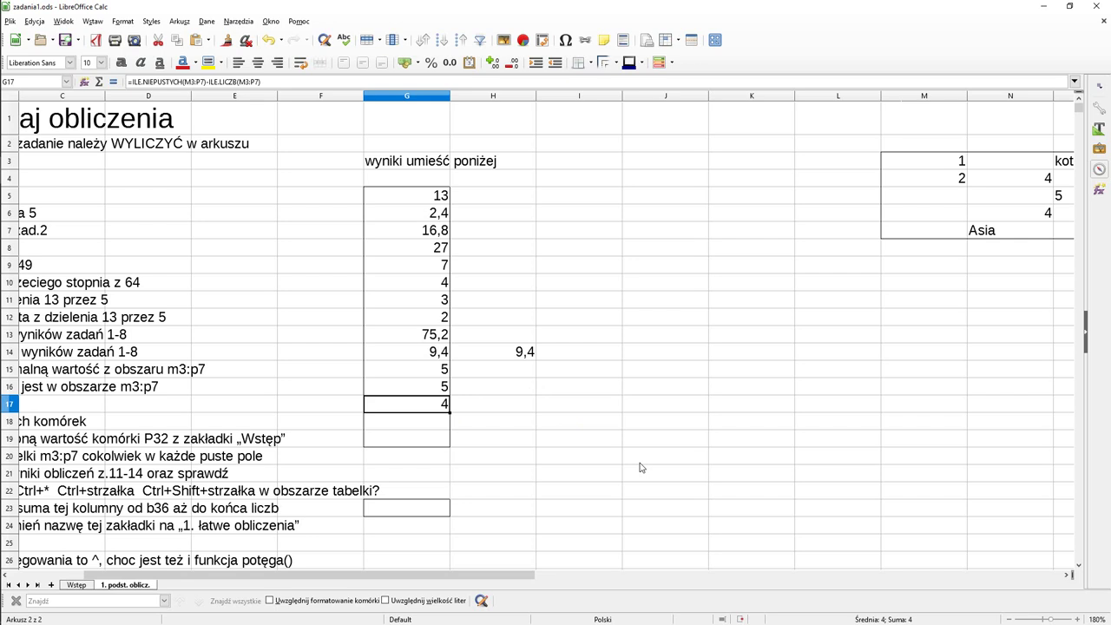
- Read the wording of exercise z.14 in B18 and select its answer cell G18
key(Left)
key(Left)
key(Left)
key(Left)
key(Left)
key(Left)
key(Down)
key(Right)
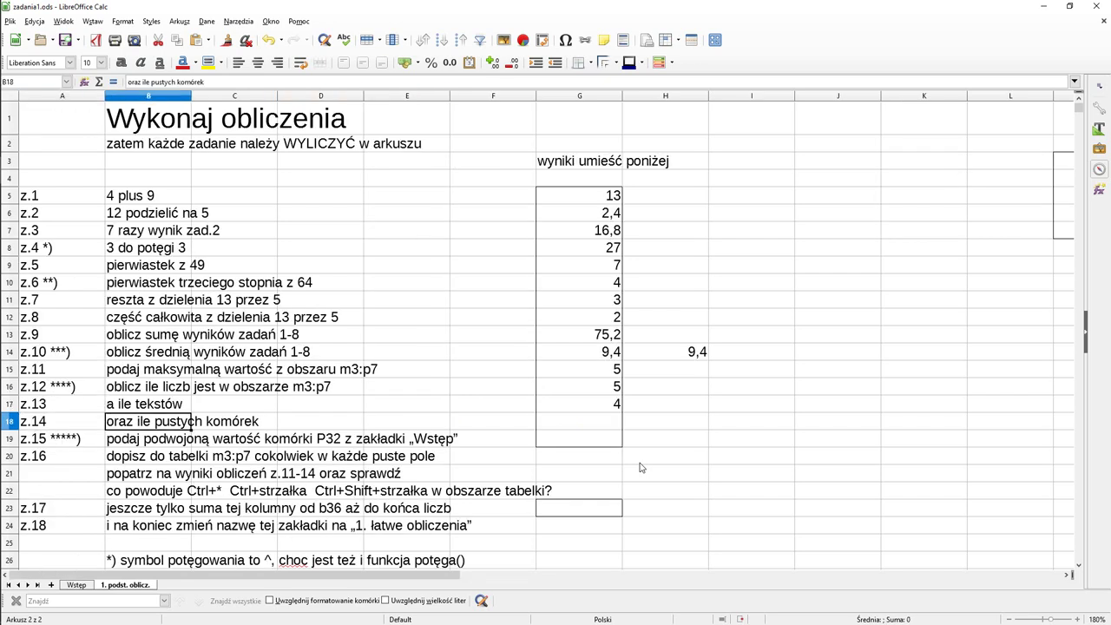
key(Right)
key(Right)
key(Right)
key(Right)
key(Right)
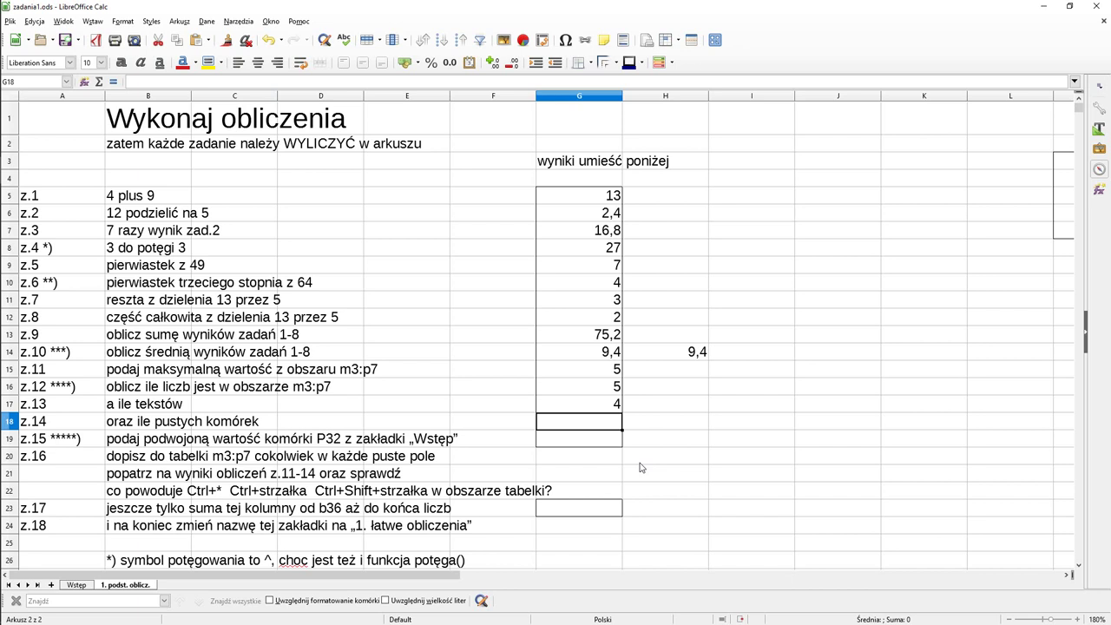
- Enter =licz.puste(m3:p7) in G18 to count the empty cells in the table, and select the cell to check its formula
text(=)
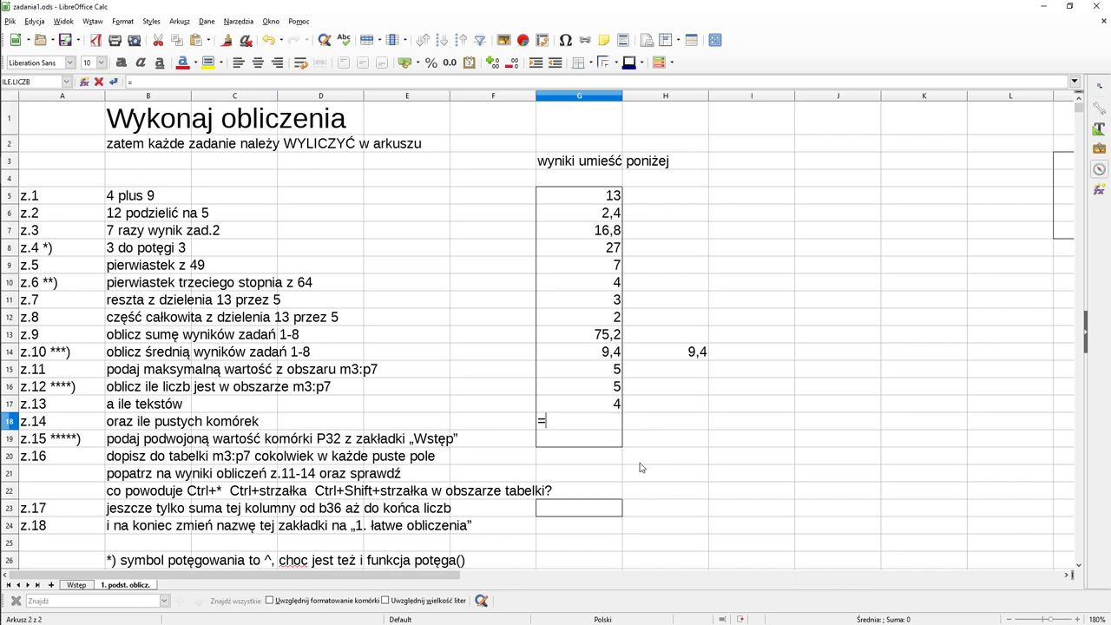
text(licz)
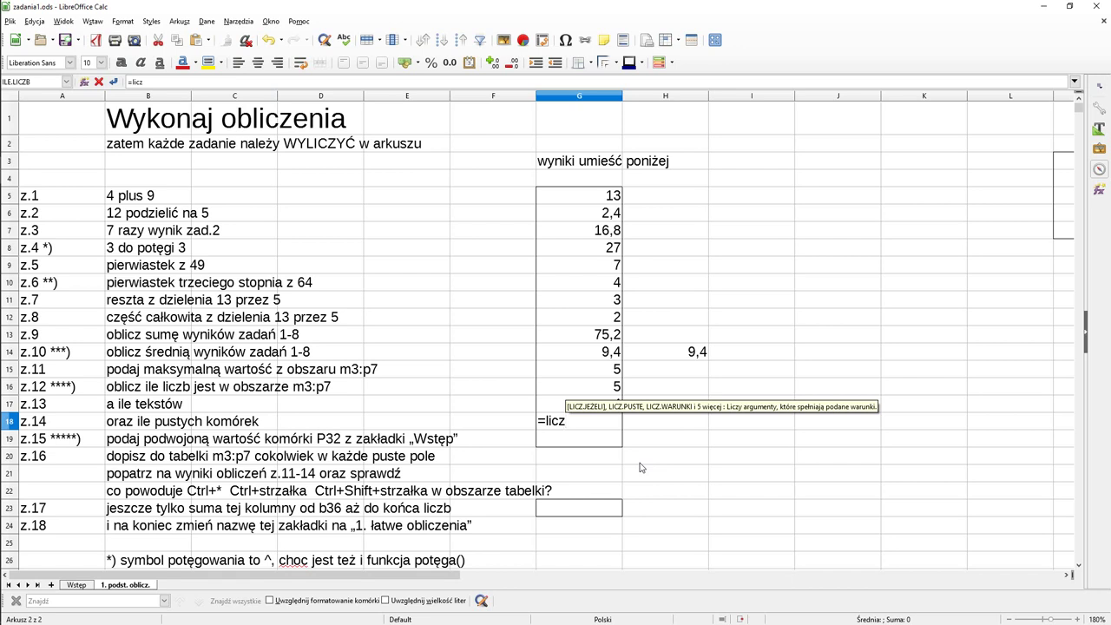
text(.puste)
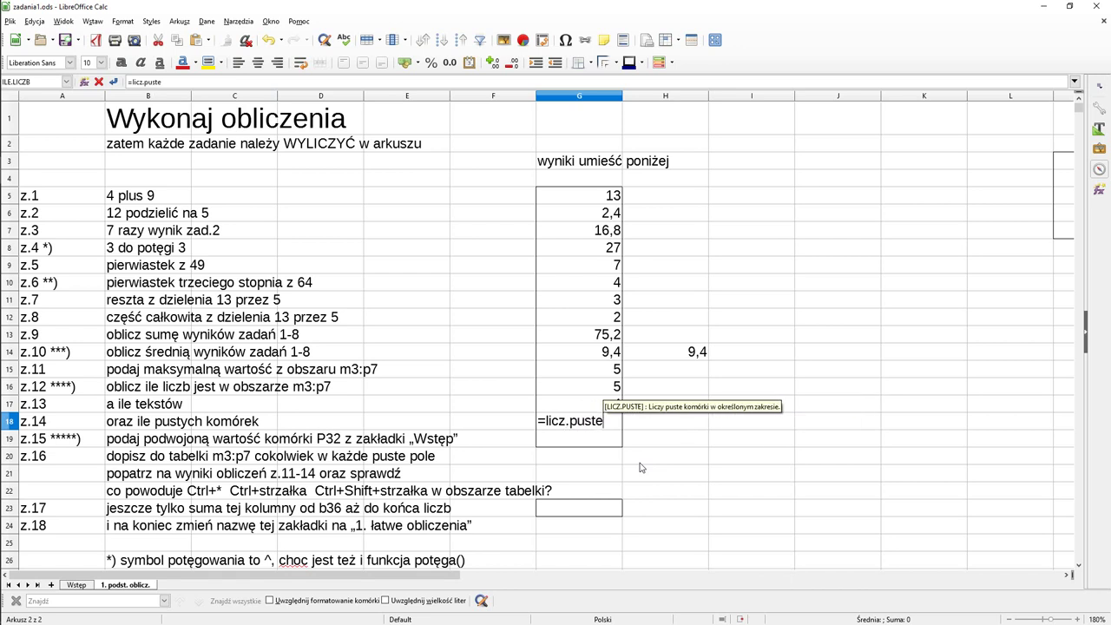
text(()
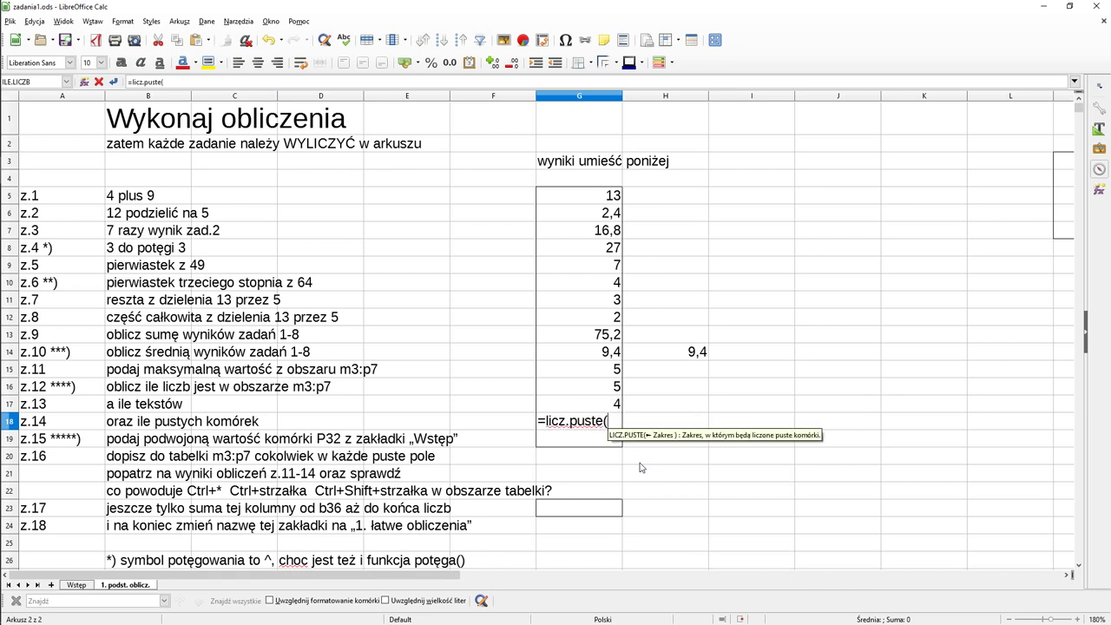
text(m3:p7))
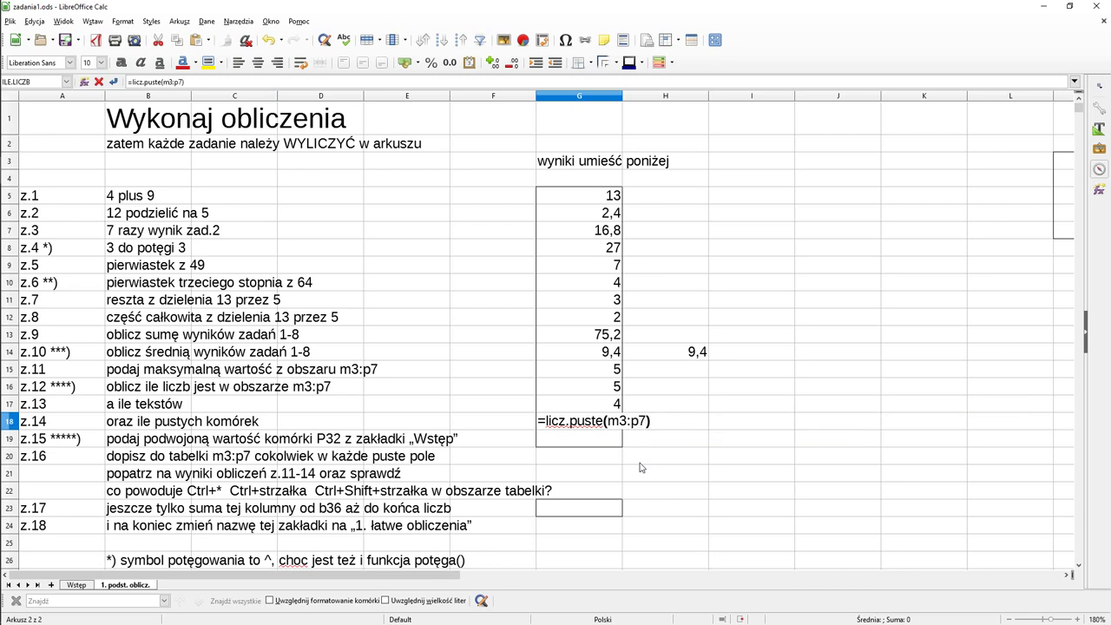
key(Return)
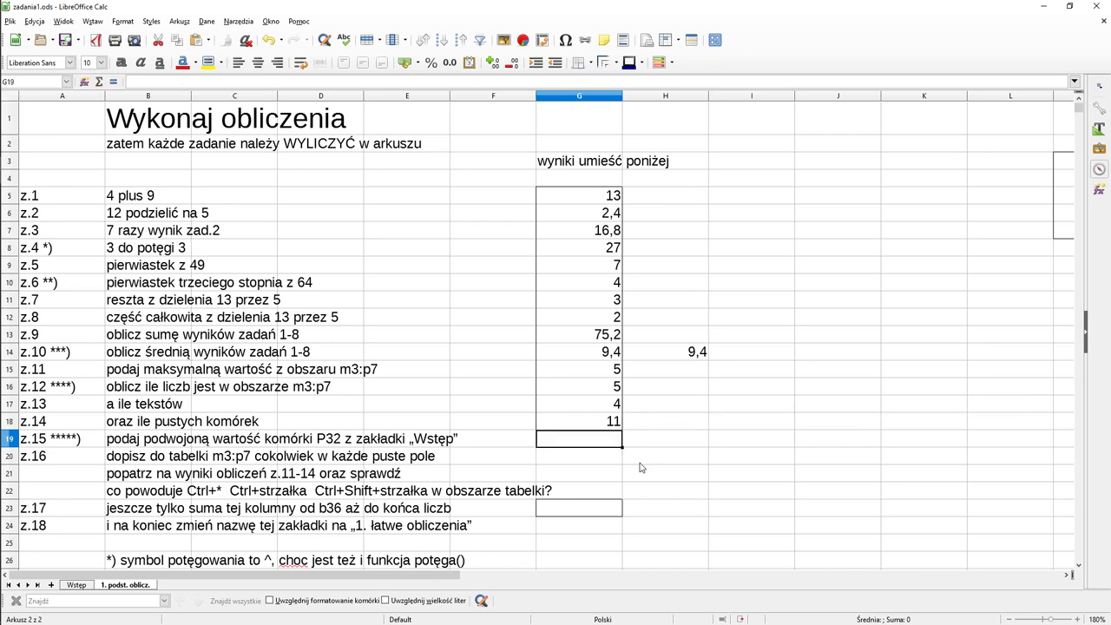
key(Up)
- Build the z.15 formula in G19 as 2 multiplied by cell P32 of the Wstęp sheet, picking the cell on that sheet
key(Down)
click(77, 584)
click(123, 585)
text(=2)
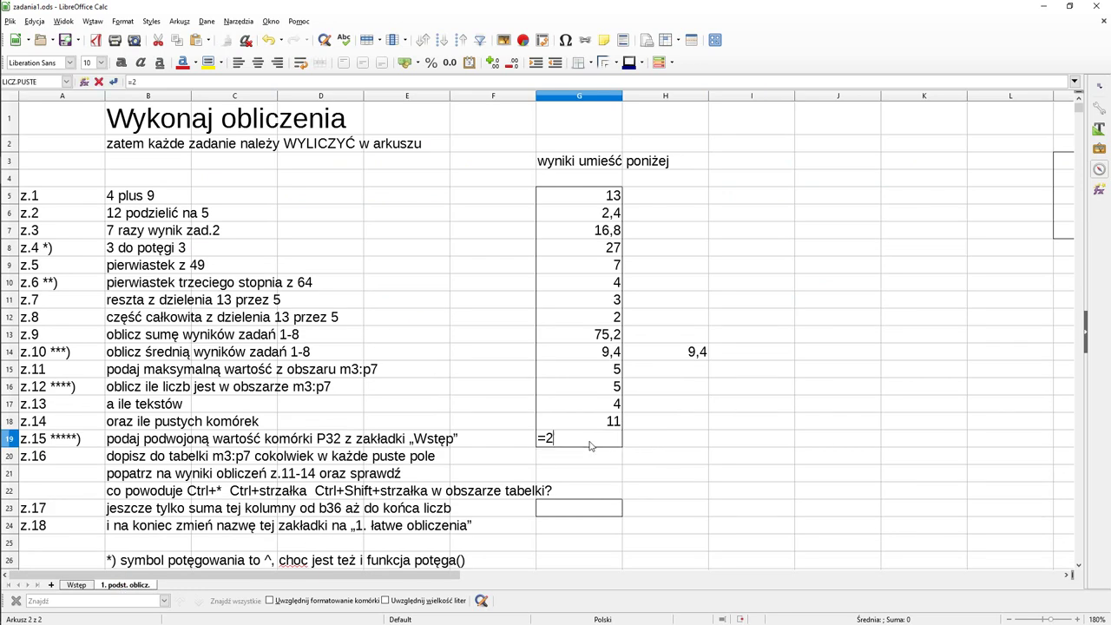
text(*p2)
key(BackSpace)
key(BackSpace)
click(75, 586)
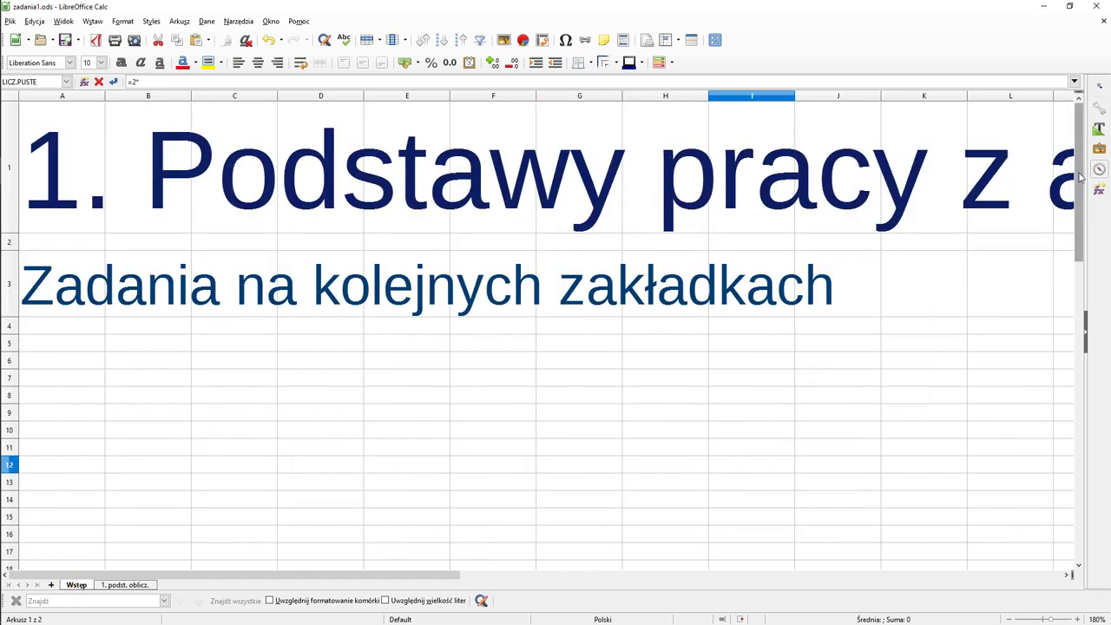
drag(1076, 181, 1055, 253)
drag(442, 575, 665, 565)
click(909, 460)
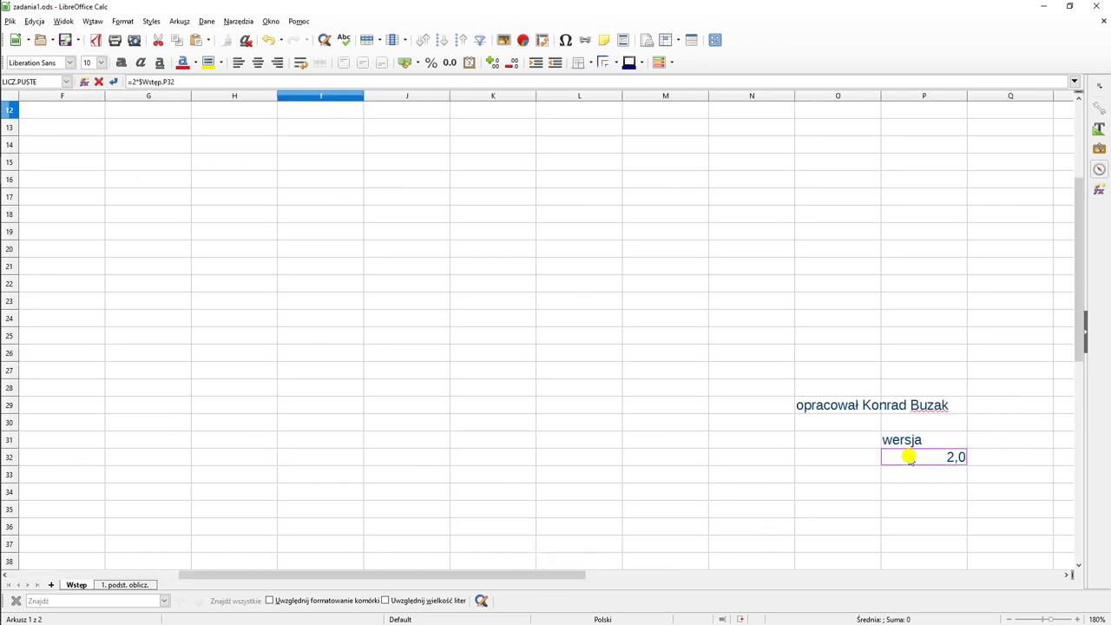
- Remove the dollar sign from the sheet reference in G19 so the formula reads =2*Wstęp.P32, and confirm it
click(123, 586)
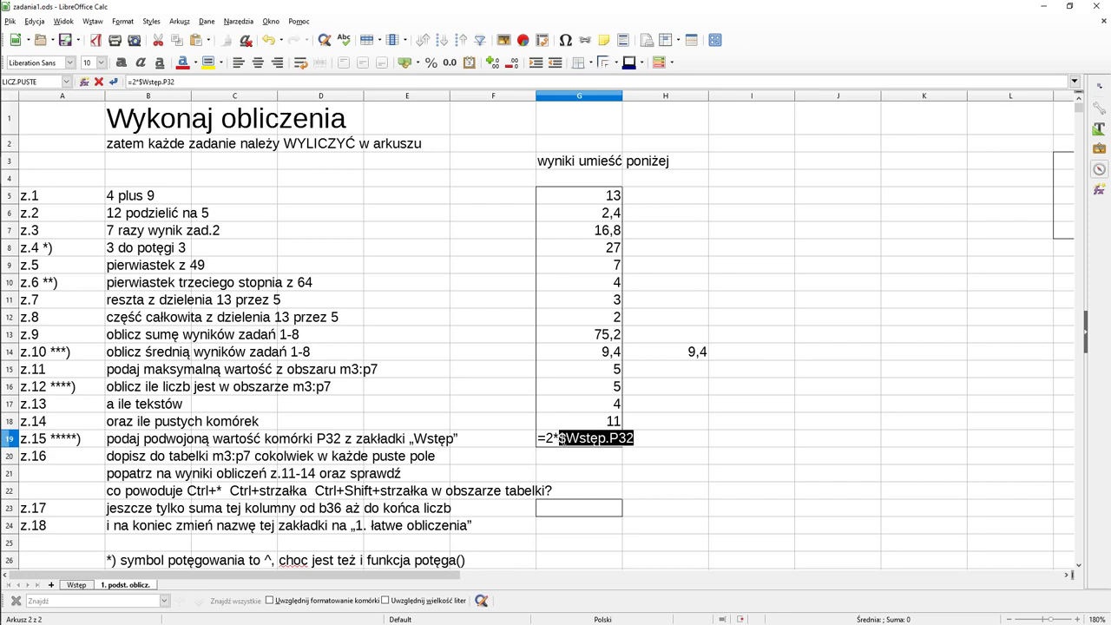
click(566, 438)
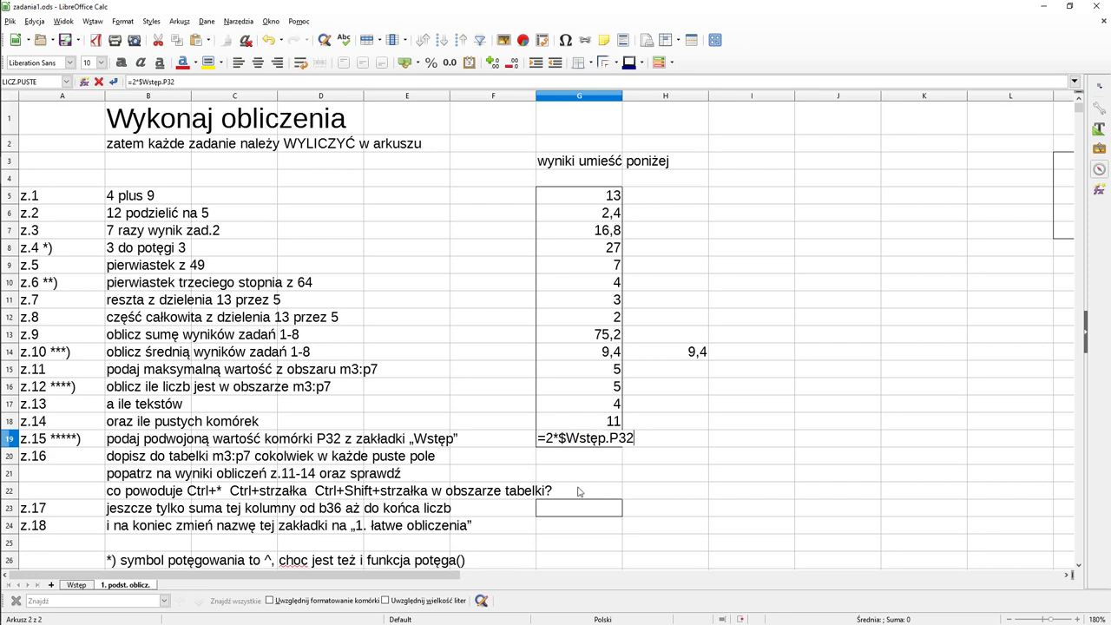
key(BackSpace)
key(Return)
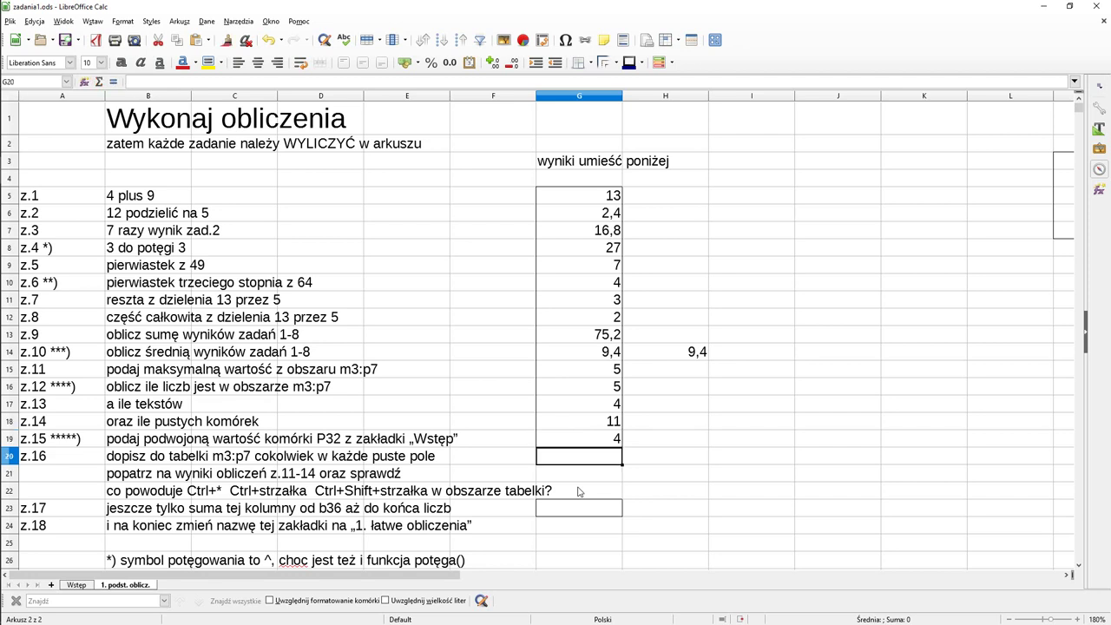
key(Up)
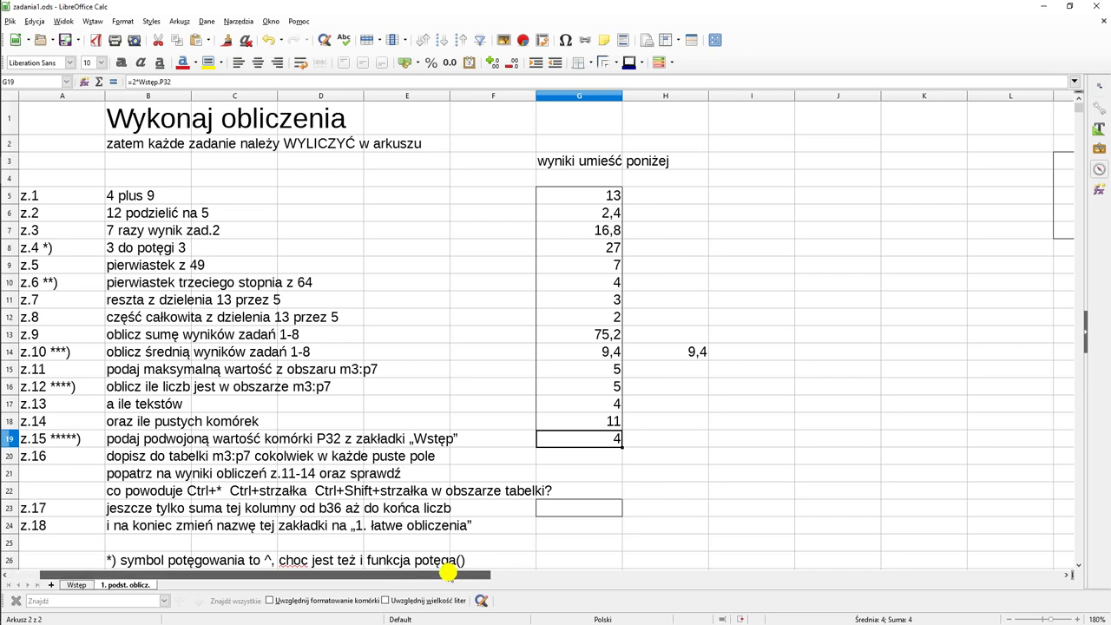
- Fill the first empty table cells with erwe in M5 and M6, 6 in N5 and 7 in N3
drag(447, 575, 671, 547)
click(522, 198)
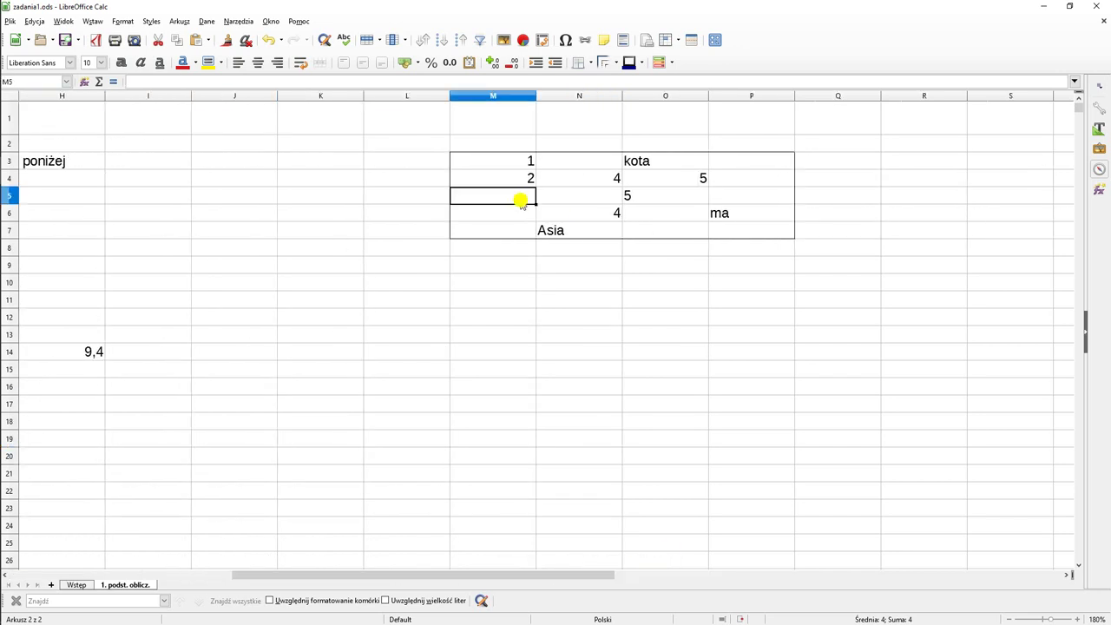
text(erwe)
key(Return)
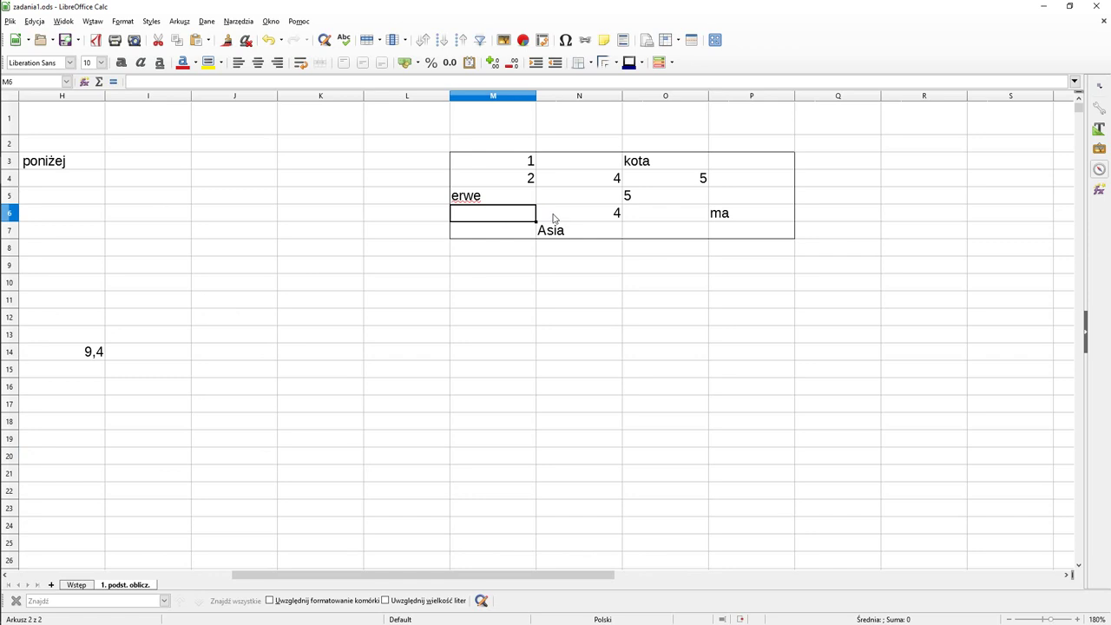
text(erwe)
click(561, 215)
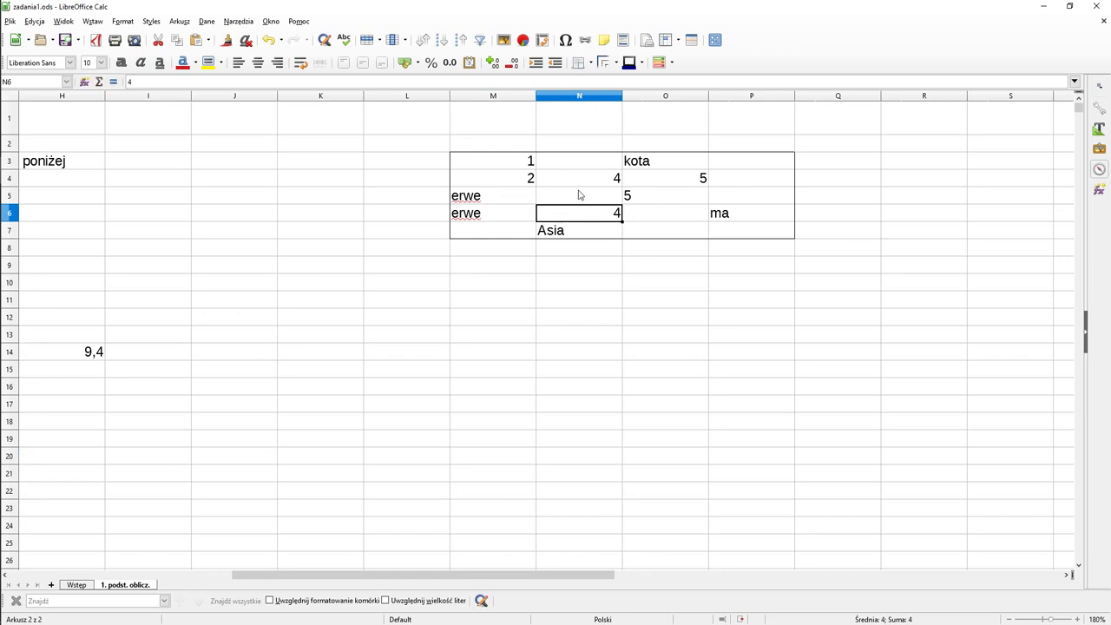
click(581, 201)
text(6)
click(603, 161)
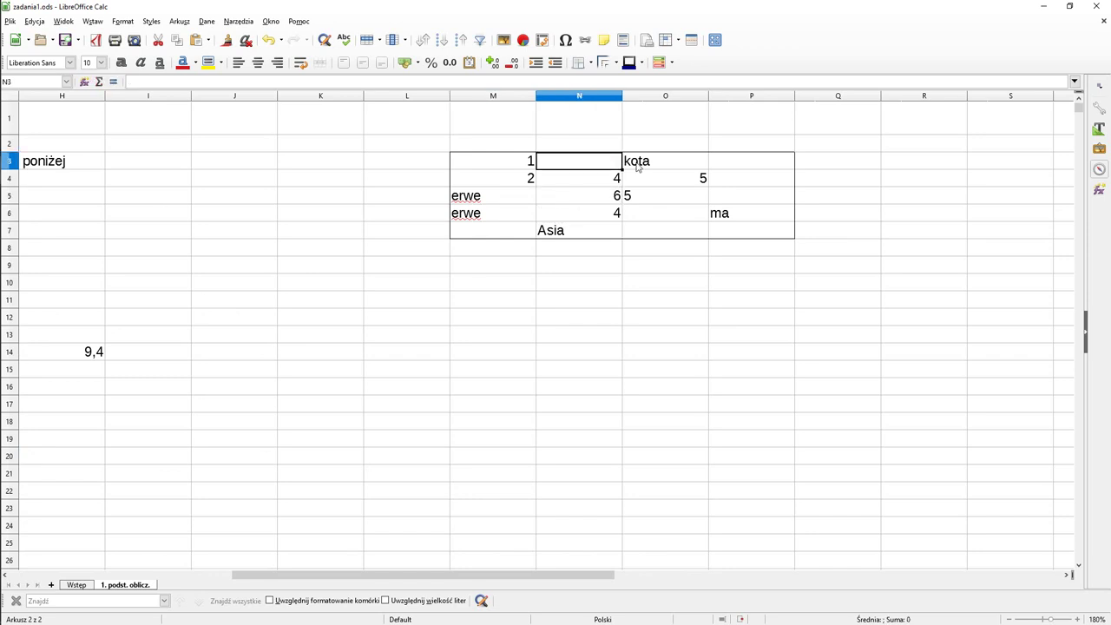
text(7)
- Fill more empty table cells with 67 in P3, 8787 in P7 and P5, and 787 in O7
click(734, 162)
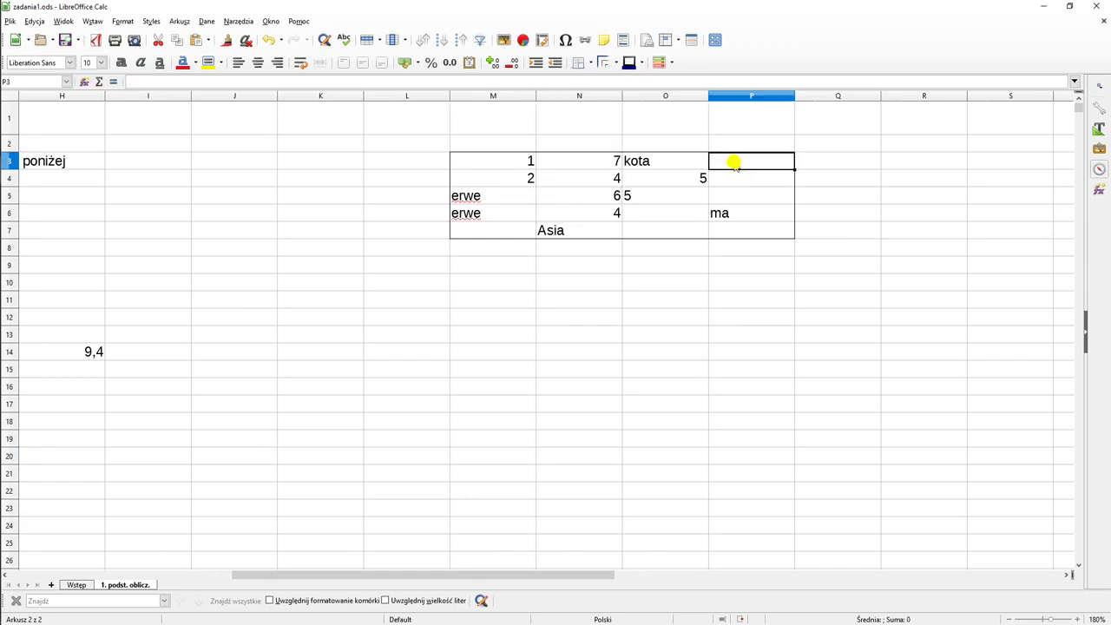
text(67)
click(757, 184)
click(766, 231)
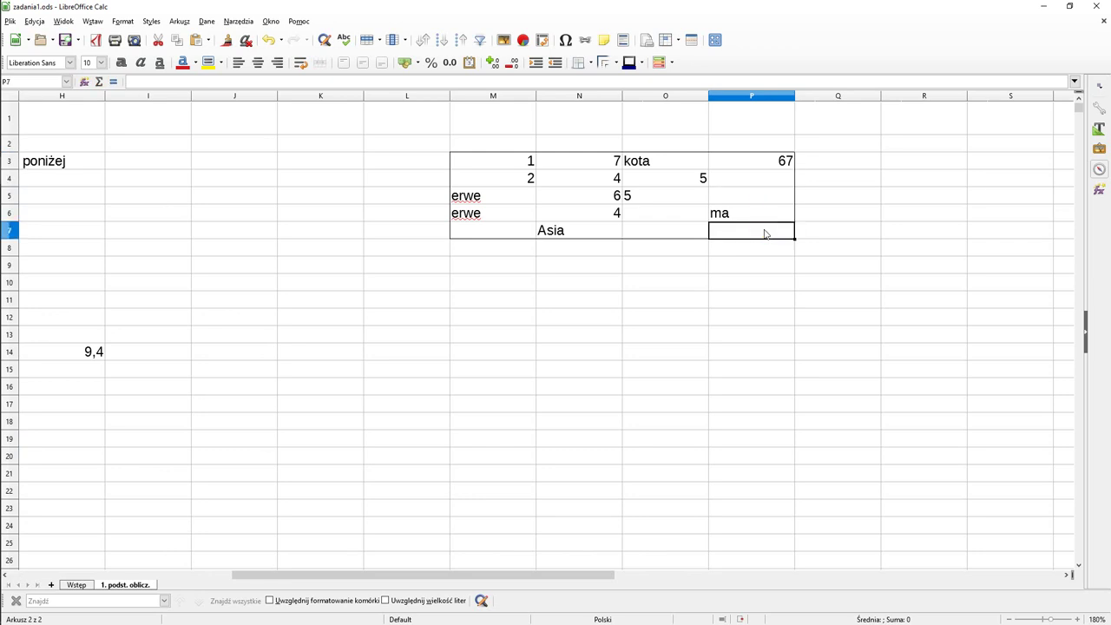
text(8787)
click(744, 199)
text(8787)
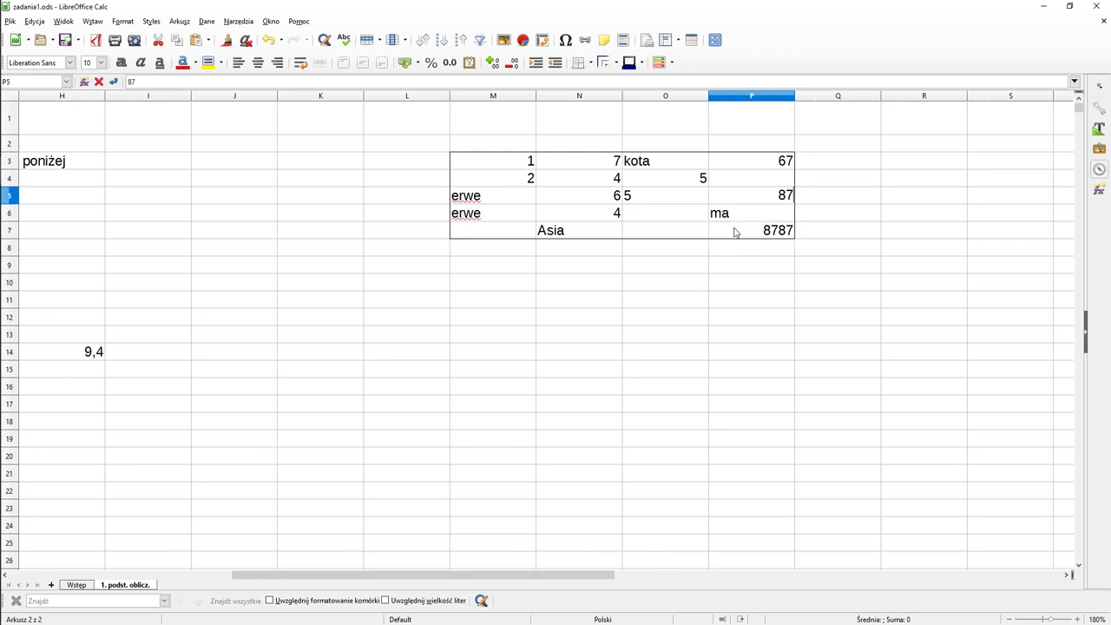
click(673, 213)
click(669, 231)
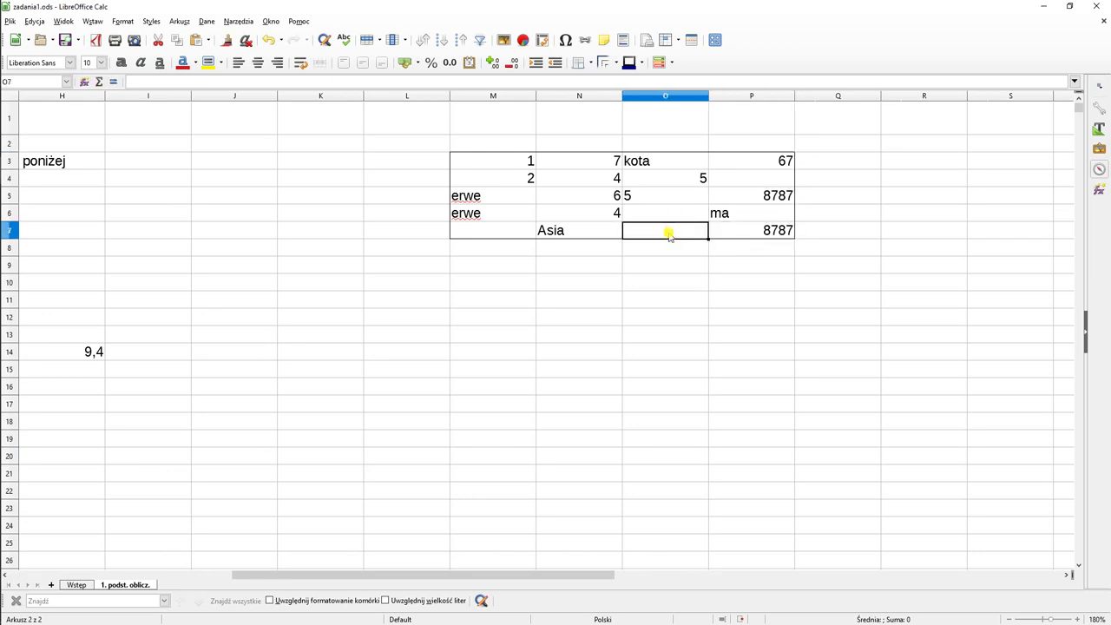
text(787)
click(643, 260)
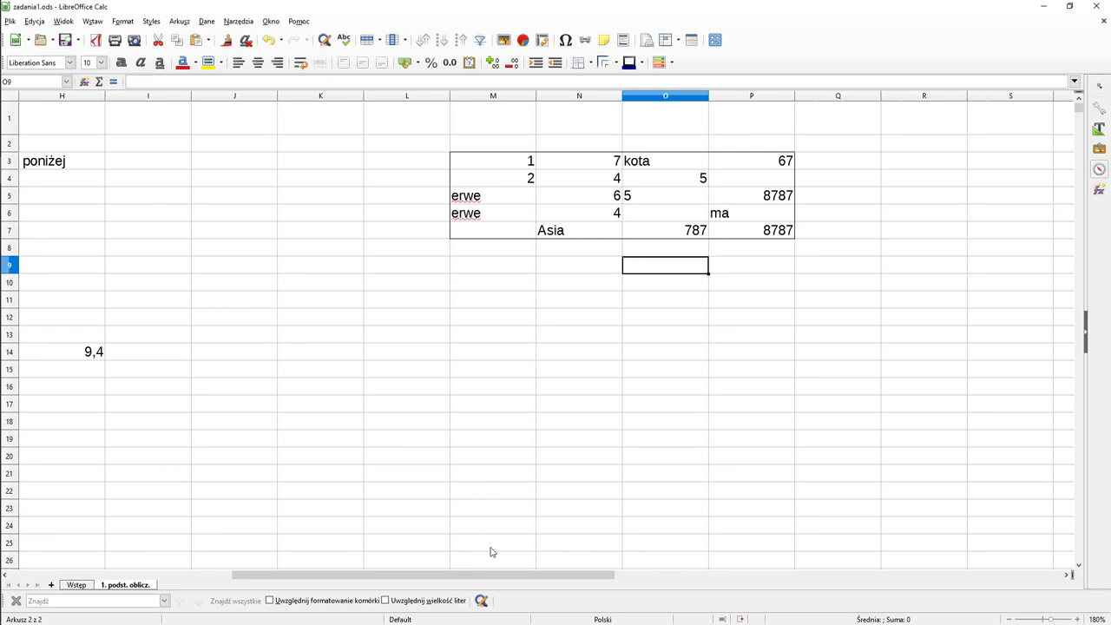
- Check the z.14 answer in G18, and fill the remaining empty table cells O6, P4 and M7 with 4
drag(496, 576, 280, 573)
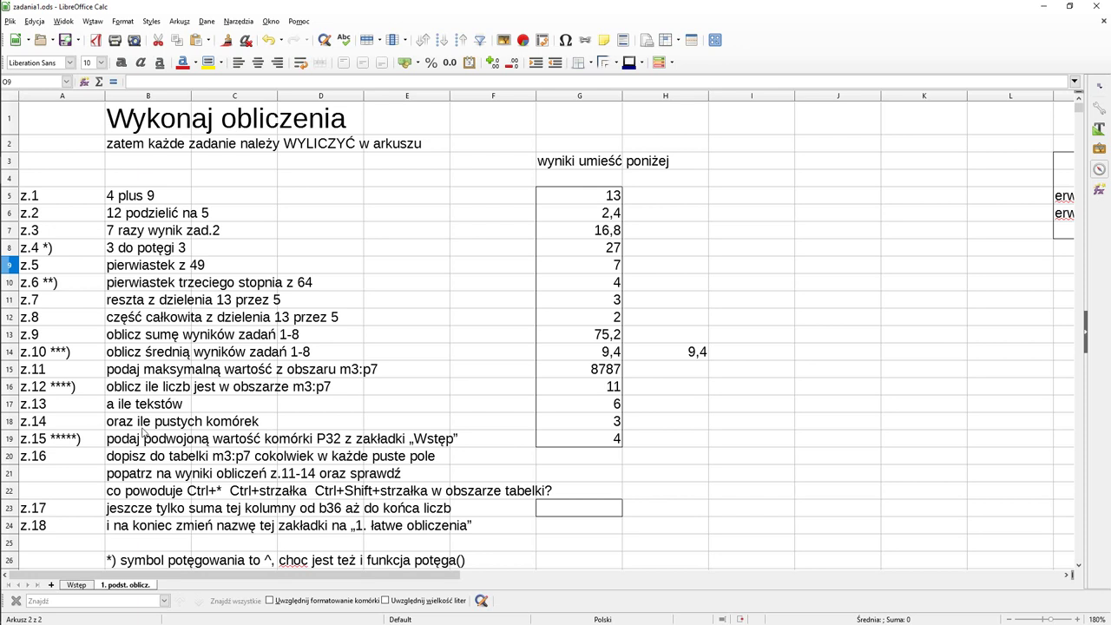
click(593, 425)
drag(452, 575, 665, 575)
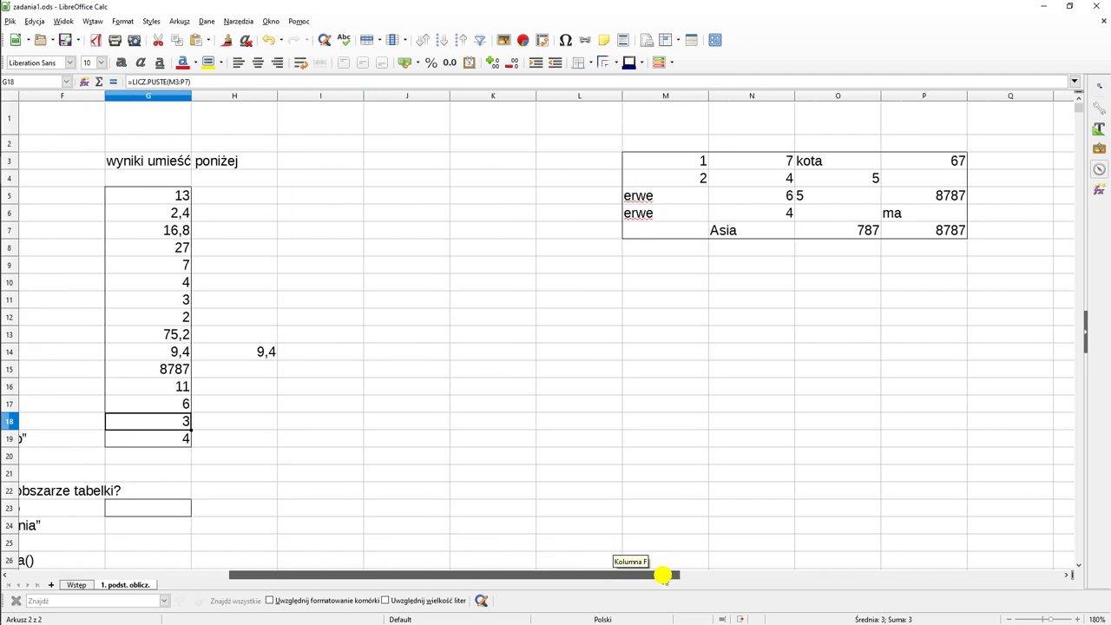
click(850, 218)
text(4)
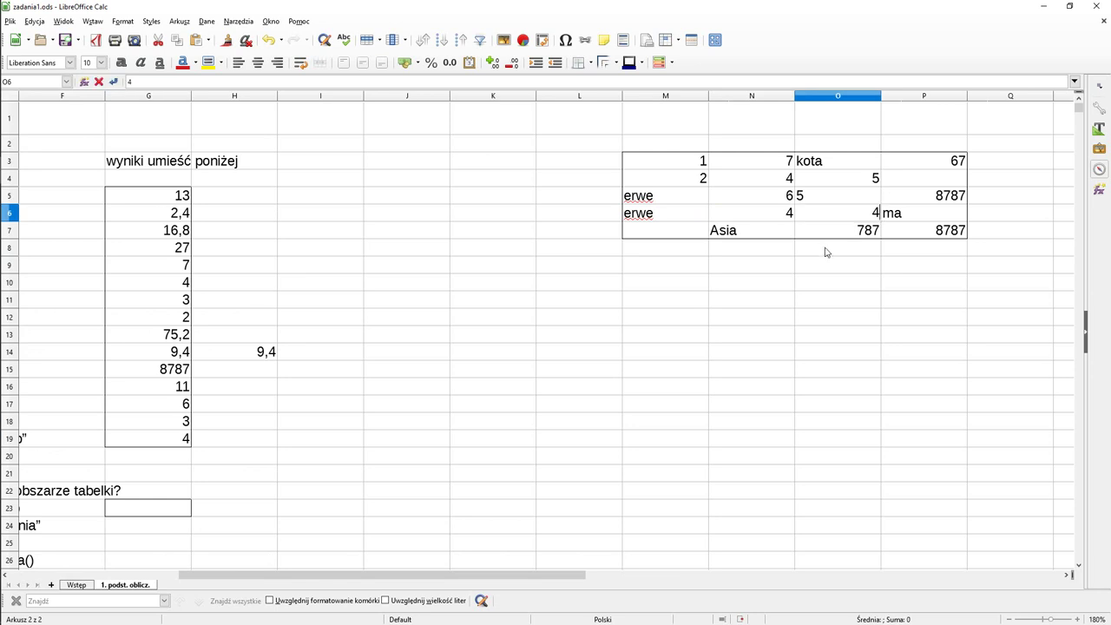
key(Return)
click(903, 180)
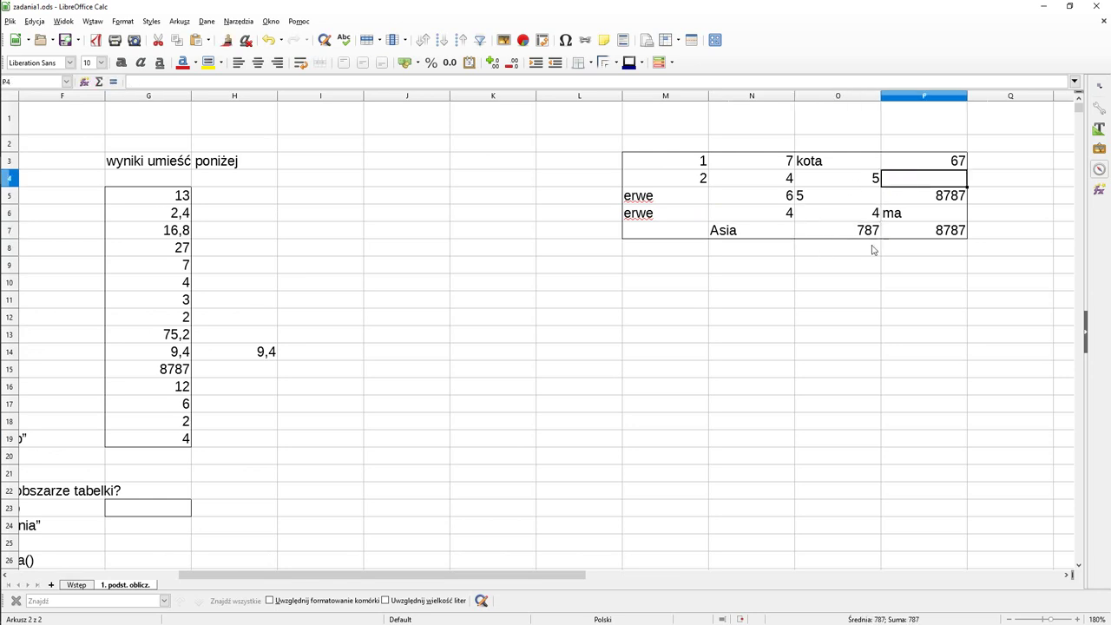
text(4)
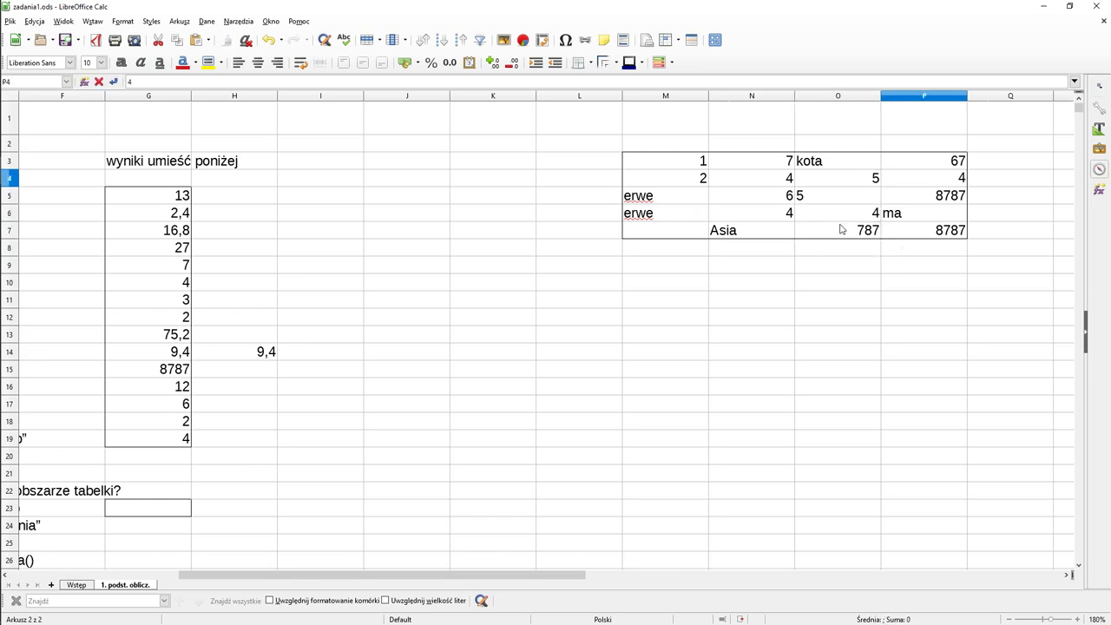
click(807, 270)
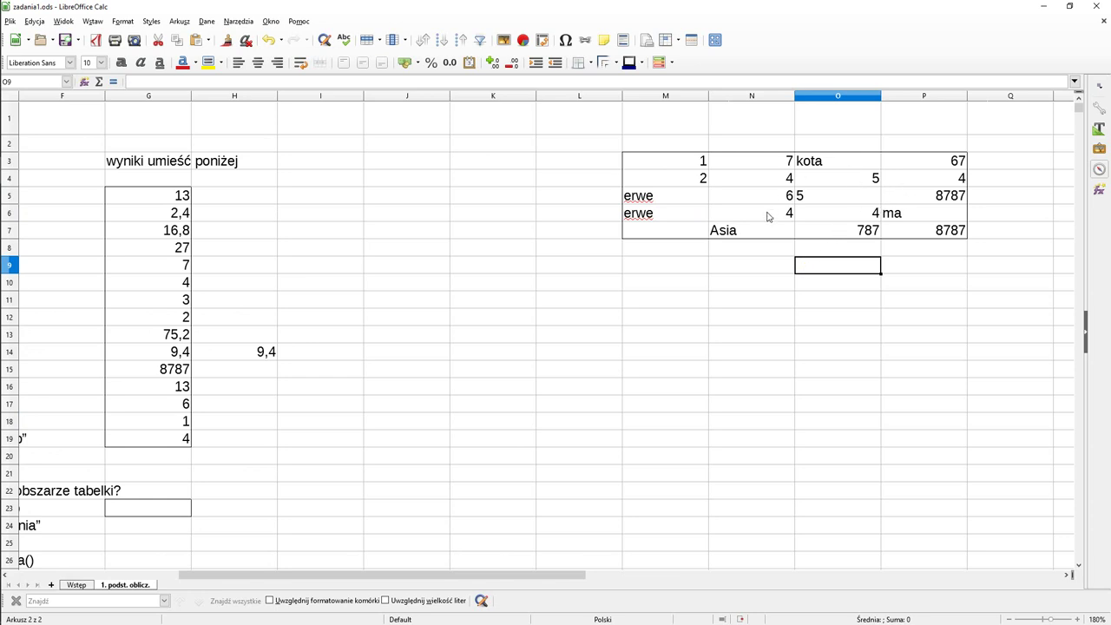
click(687, 232)
text(4)
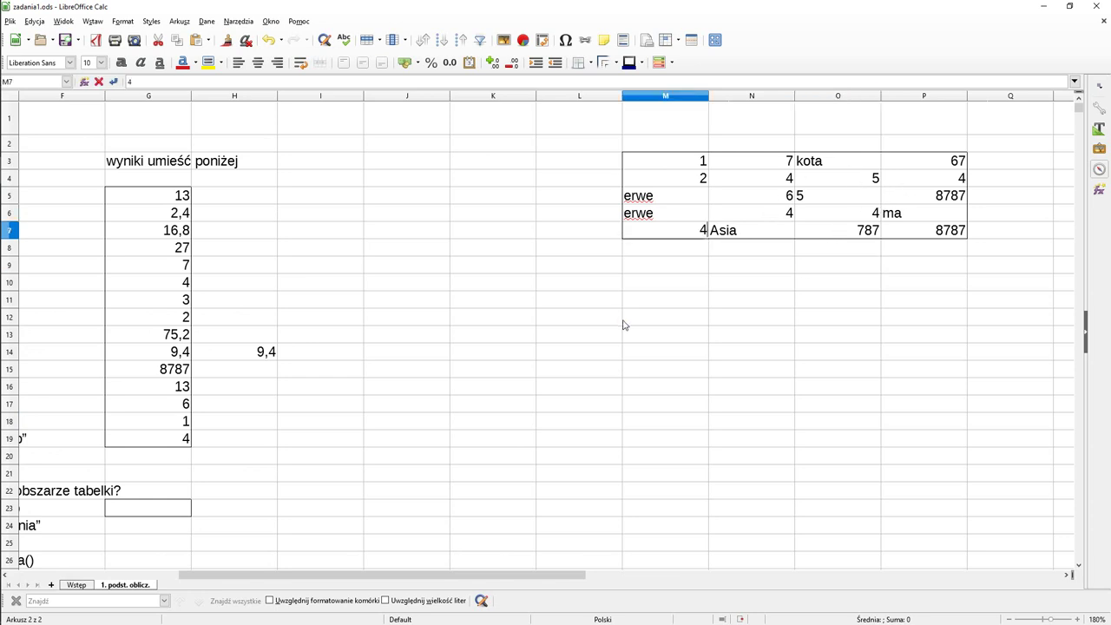
key(Return)
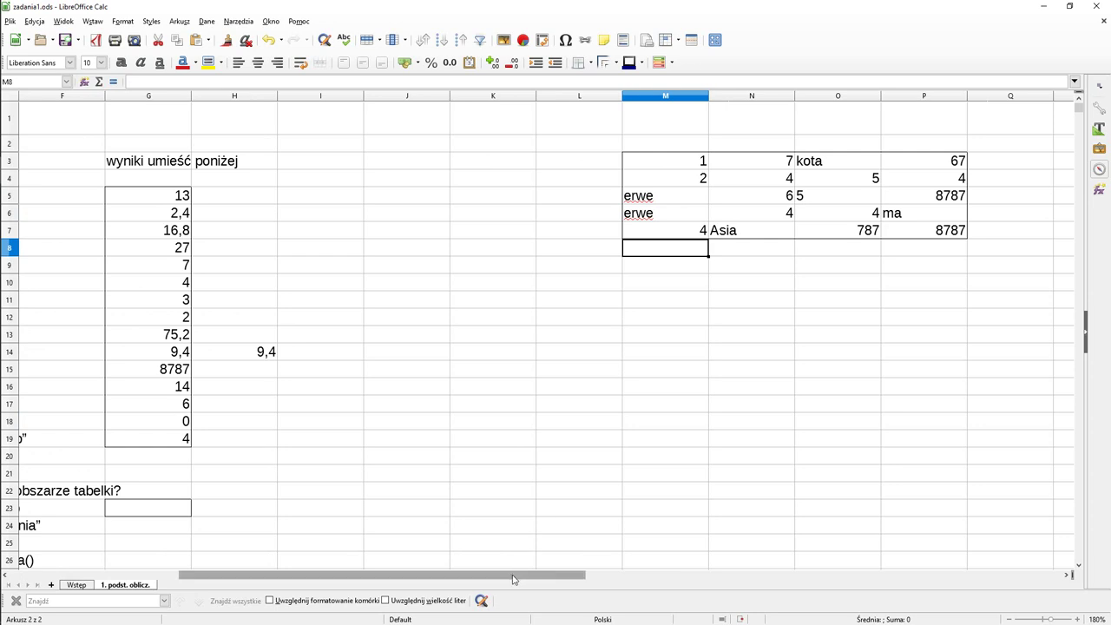
- Read the shortcut question of exercise z.16, and move the cell cursor along row 4 of the table from M4 to P4
drag(513, 575, 371, 573)
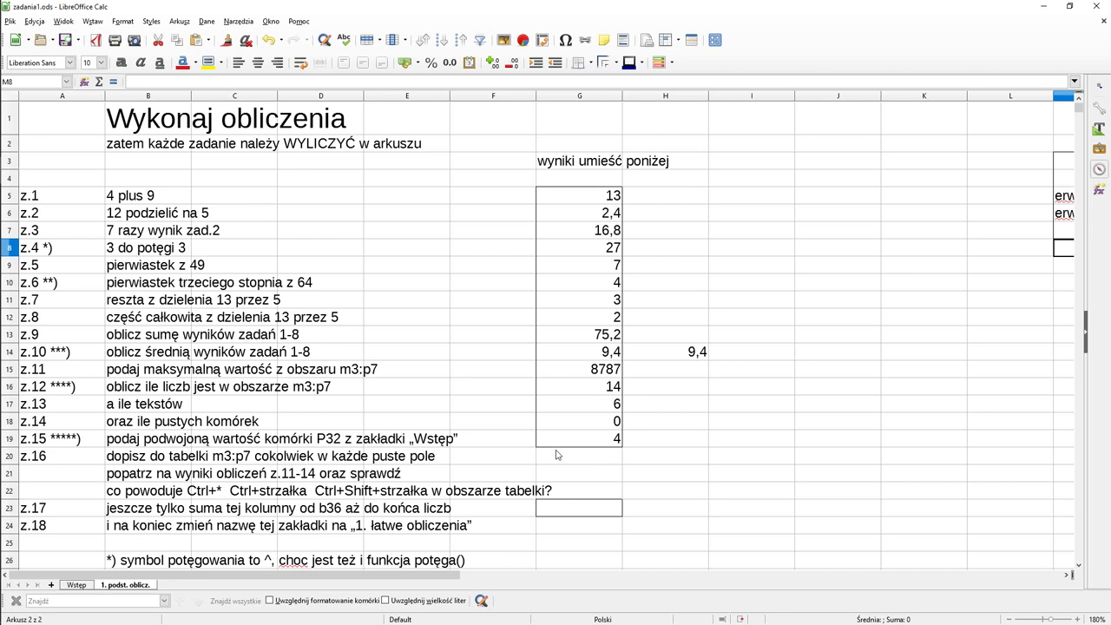
scroll(449, 441, down, 1)
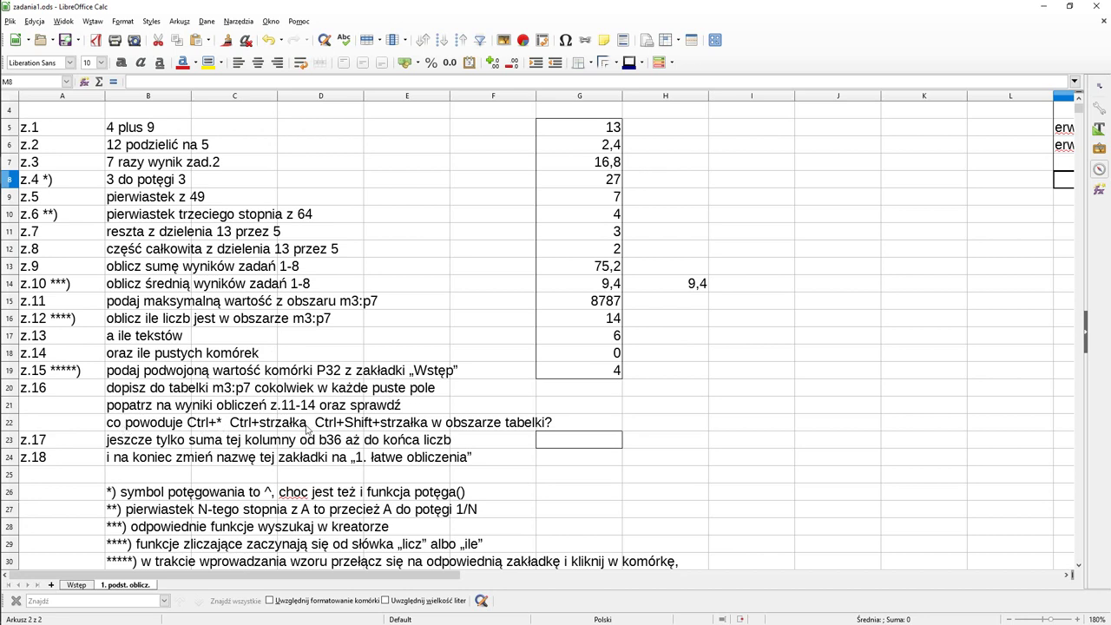
drag(433, 582, 682, 496)
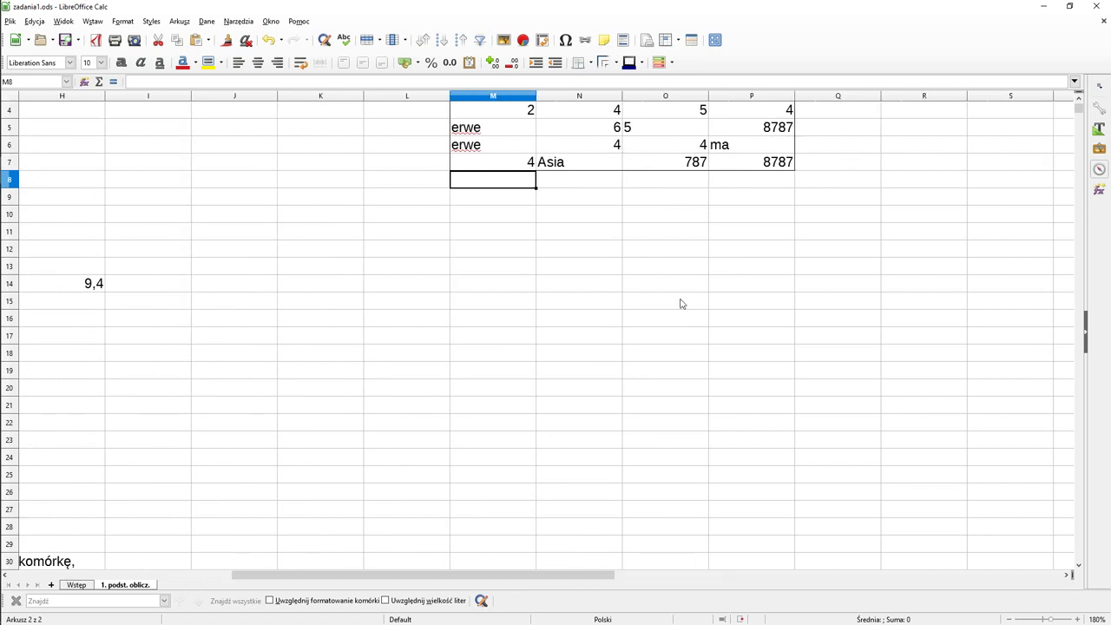
scroll(677, 296, up, 1)
click(518, 179)
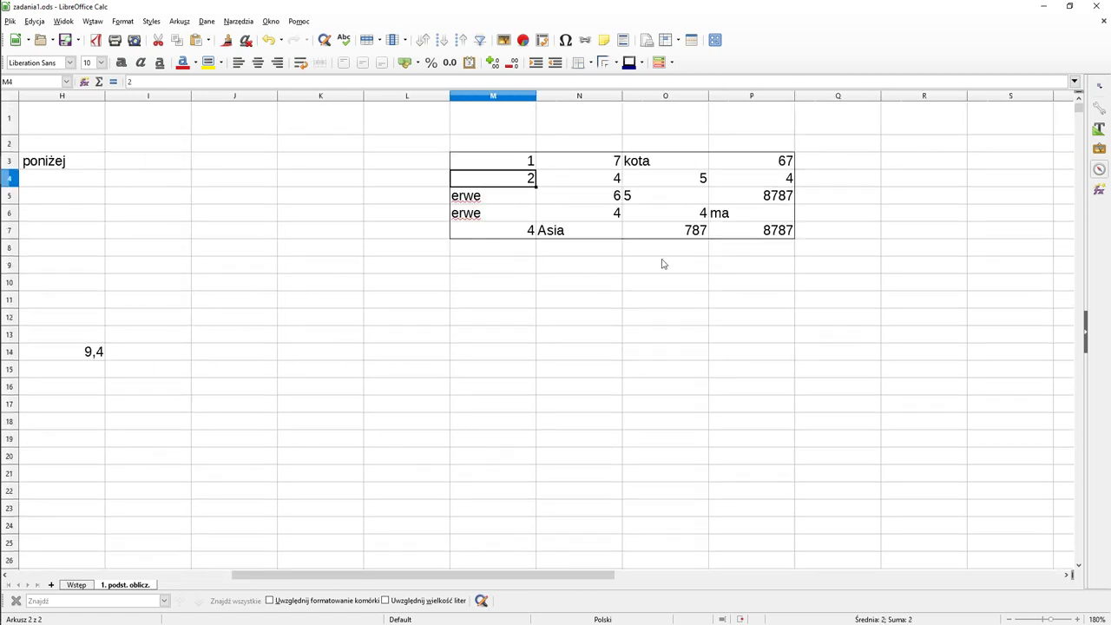
key(Right)
key(Right)
key(Right)
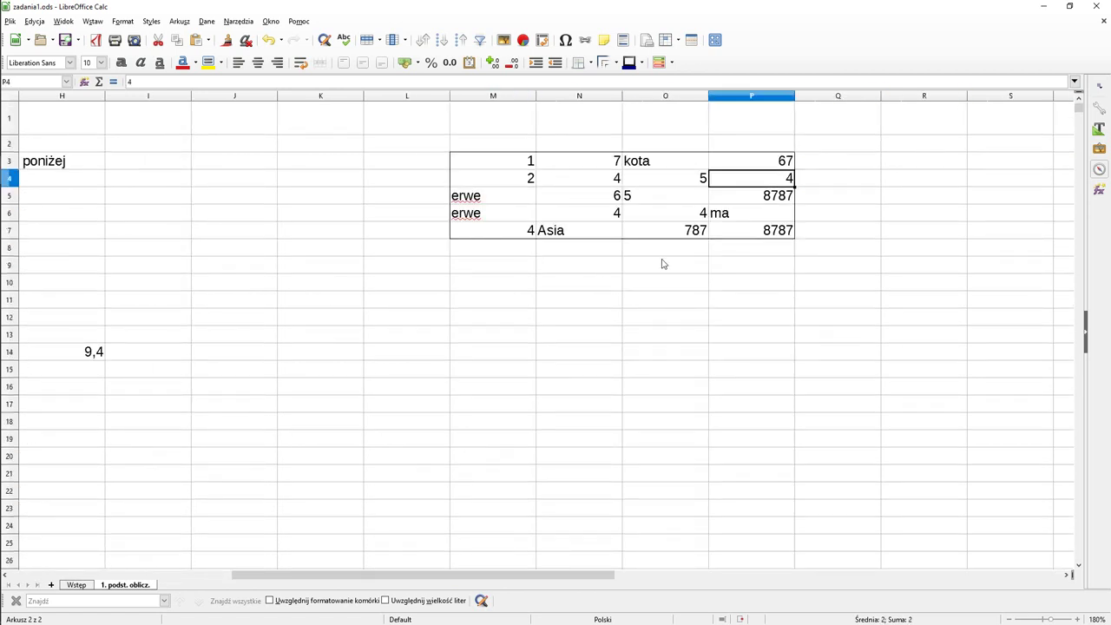
- Move the cell cursor back along row 4 to M4, then down and up column M to M3
key(Left)
key(Left)
key(Left)
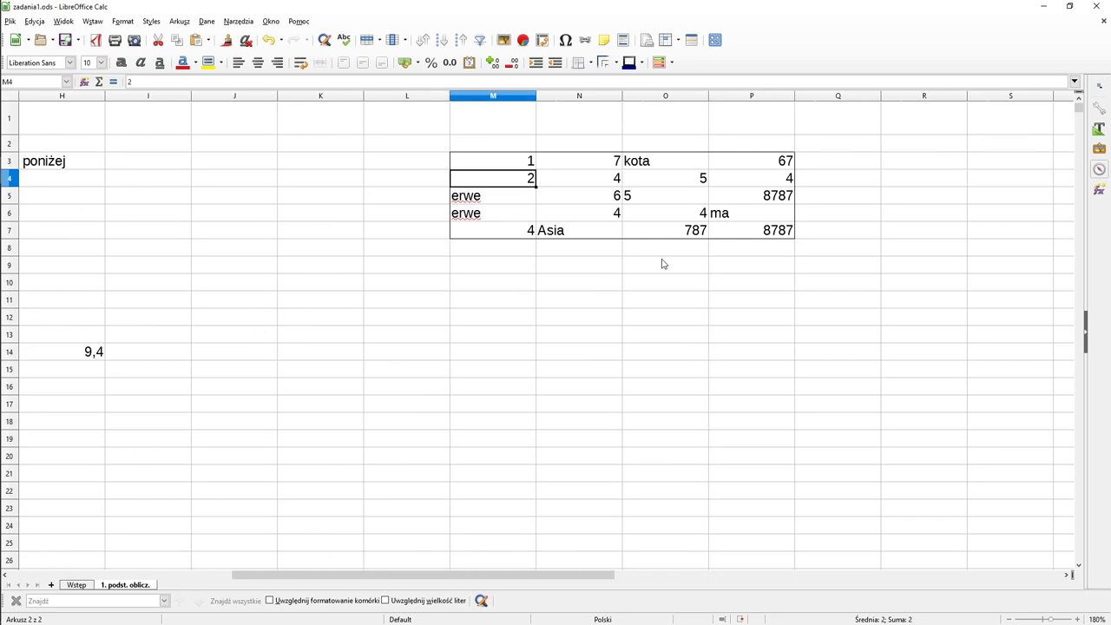
key(Down)
key(Down)
key(Down)
key(Up)
key(Up)
key(Up)
key(Up)
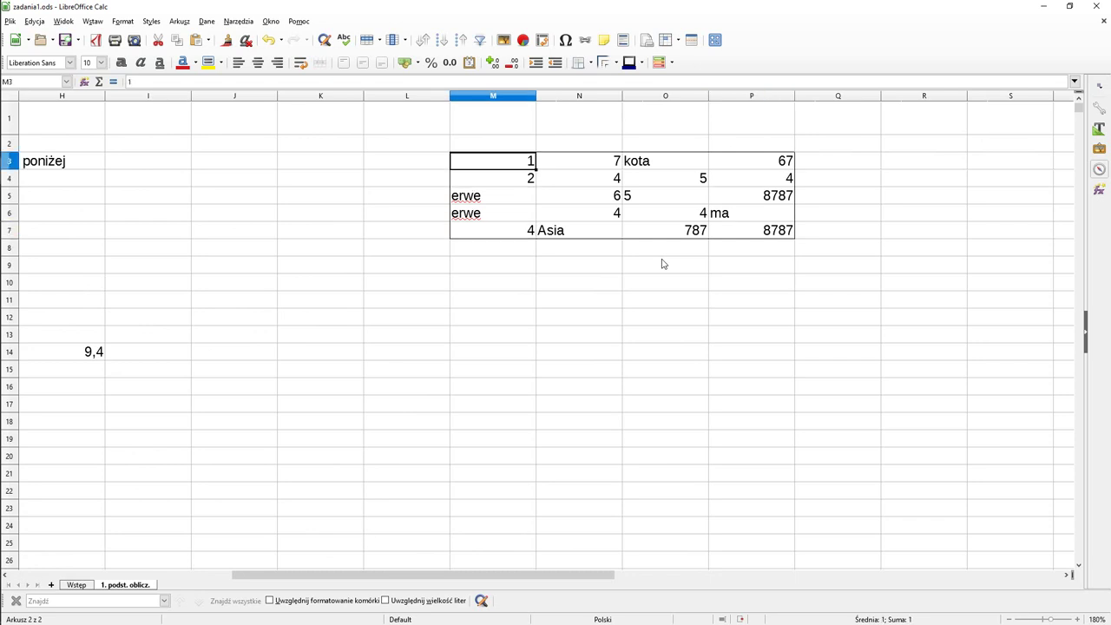
- Jump the cell cursor around the corners of the M3:P7 table with the edge-navigation shortcuts, ending at M7
key(ctrl+Right)
key(ctrl+Down)
key(ctrl+Left)
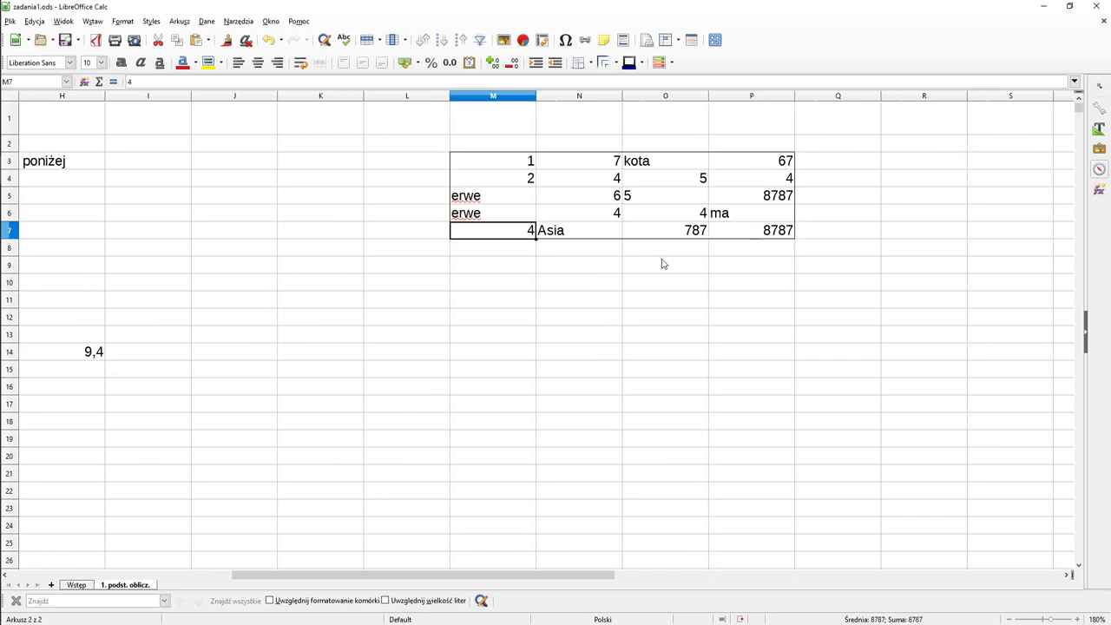
key(ctrl+Up)
key(ctrl+Right)
key(ctrl+Down)
key(ctrl+Left)
- Try the edge-extending selection shortcuts from M7, first across row 7, along column M, and finally over the whole table M3:P7
key(ctrl+shift+Right)
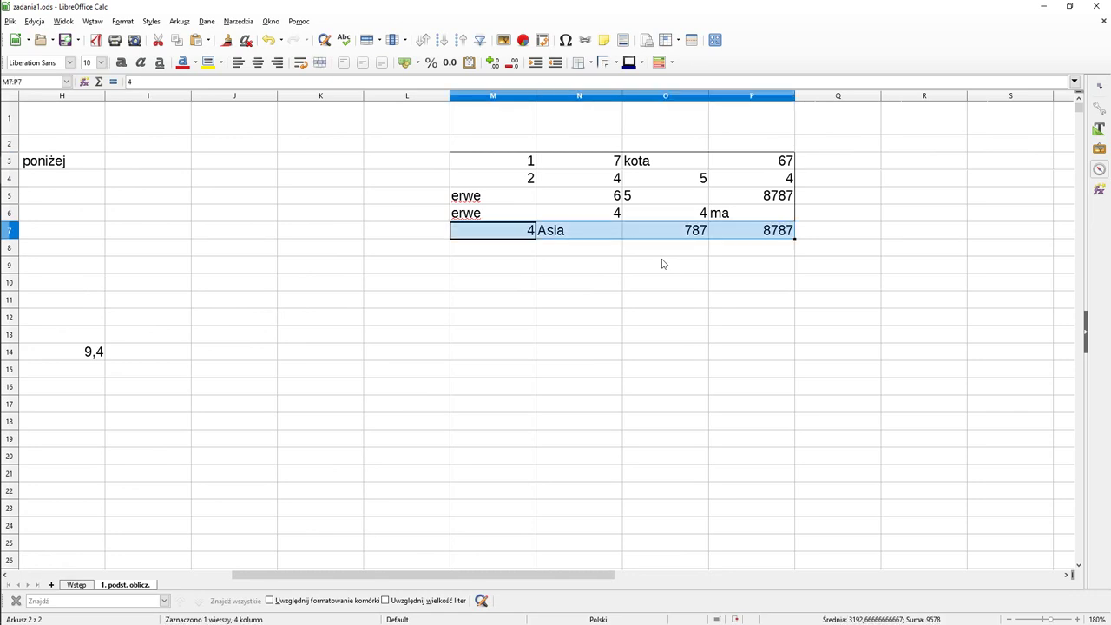
key(ctrl+shift+Up)
key(ctrl+shift+Left)
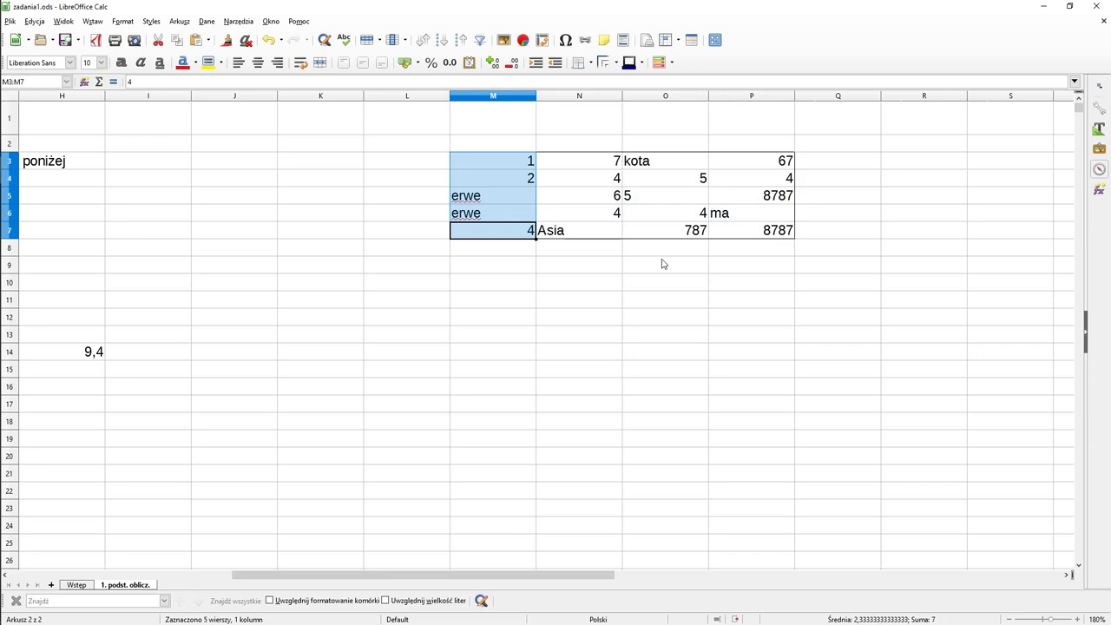
key(ctrl+shift+Down)
key(ctrl+shift+Right)
key(ctrl+shift+Up)
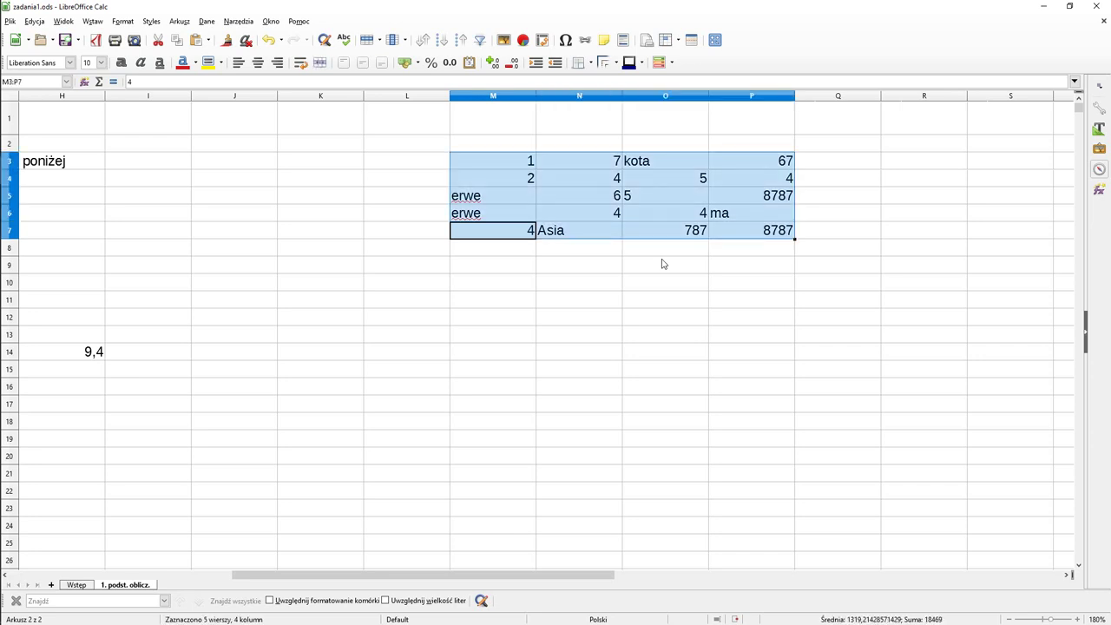
- From N6 inside the table, select the entire surrounding data area M3:P7 at once, then clear the selection
key(Up)
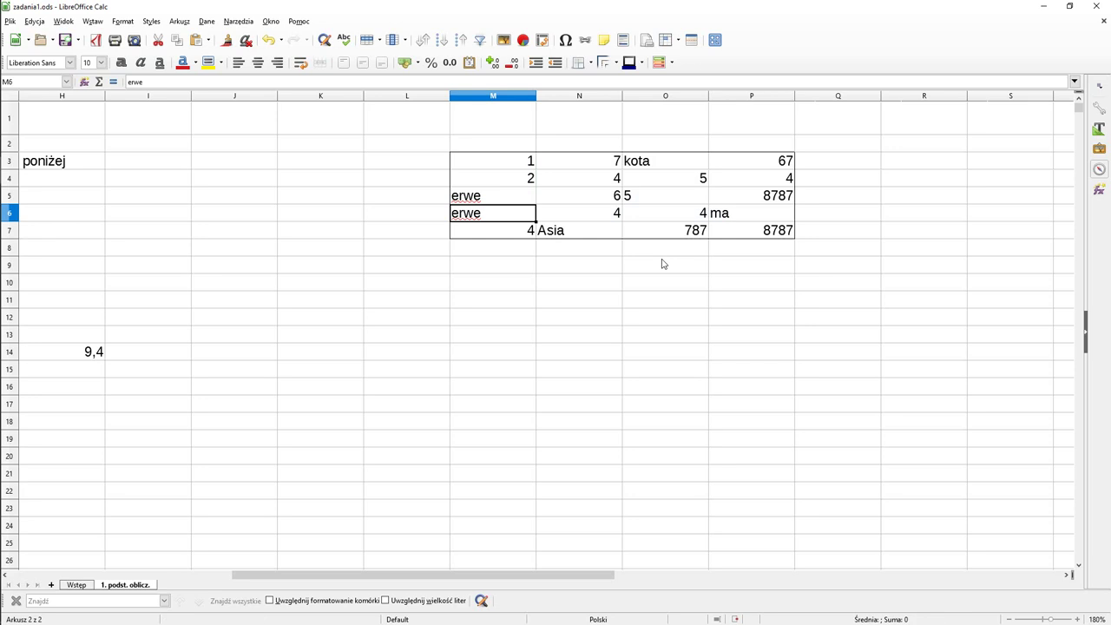
key(Right)
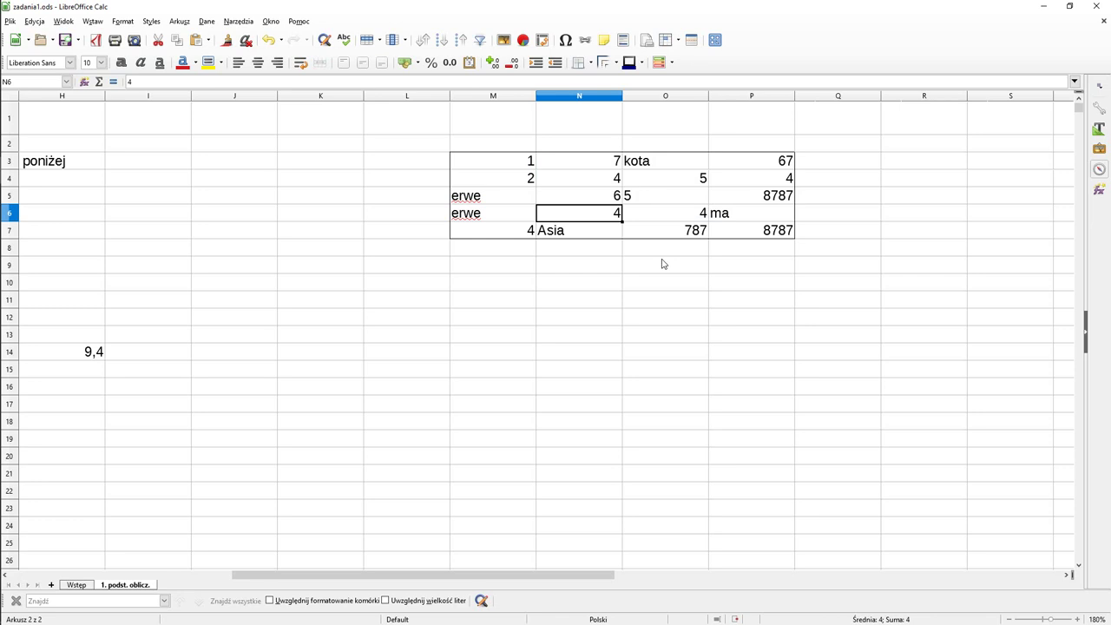
key(ctrl+KP_Multiply)
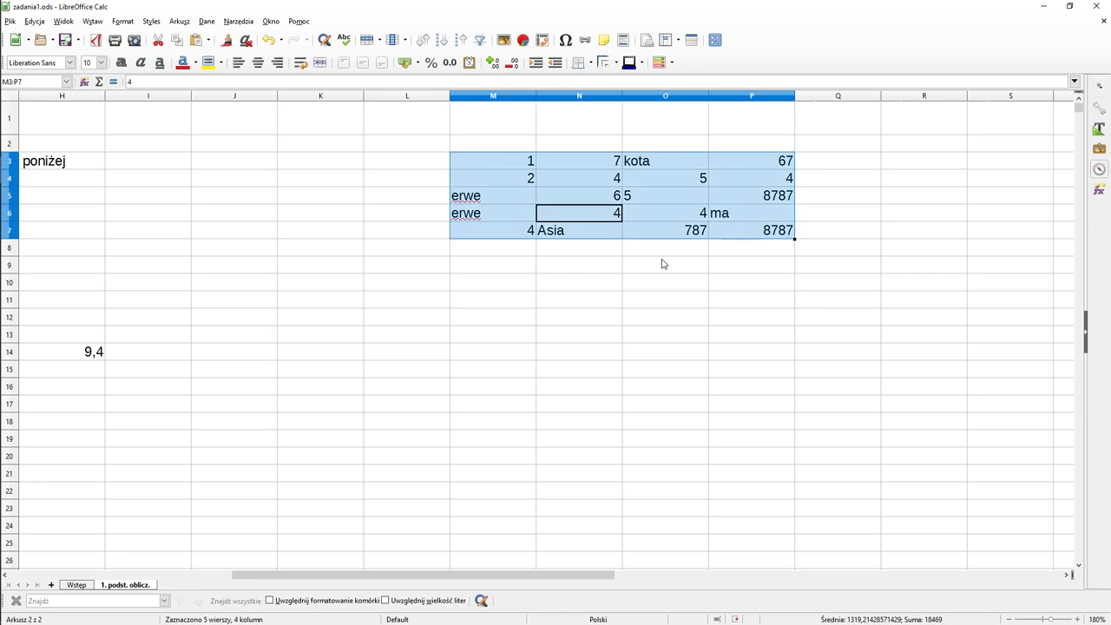
key(Left)
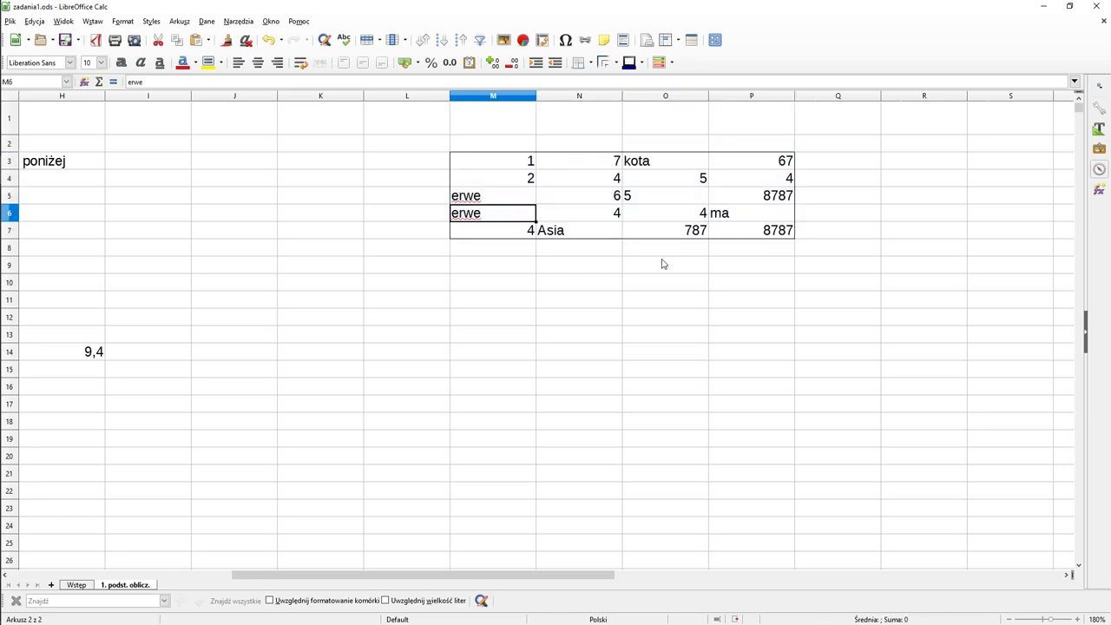
- Go to M3 and extend the selection down and across to cover the table M3:P7
key(Up)
key(Up)
key(Up)
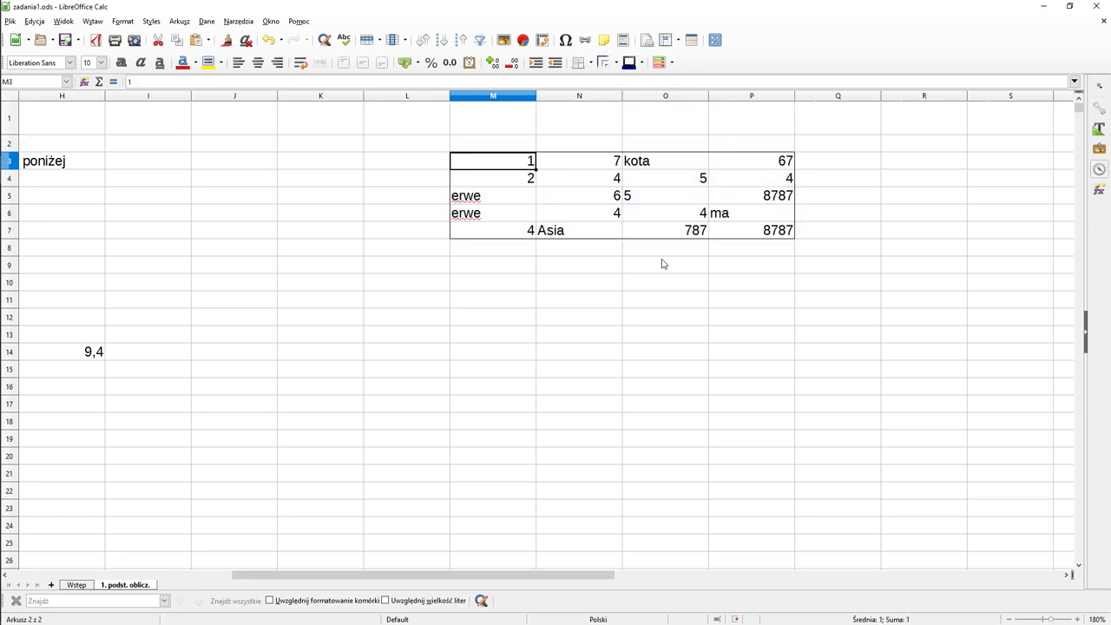
key(Down)
key(Up)
key(ctrl+shift+Down)
key(ctrl+shift+Right)
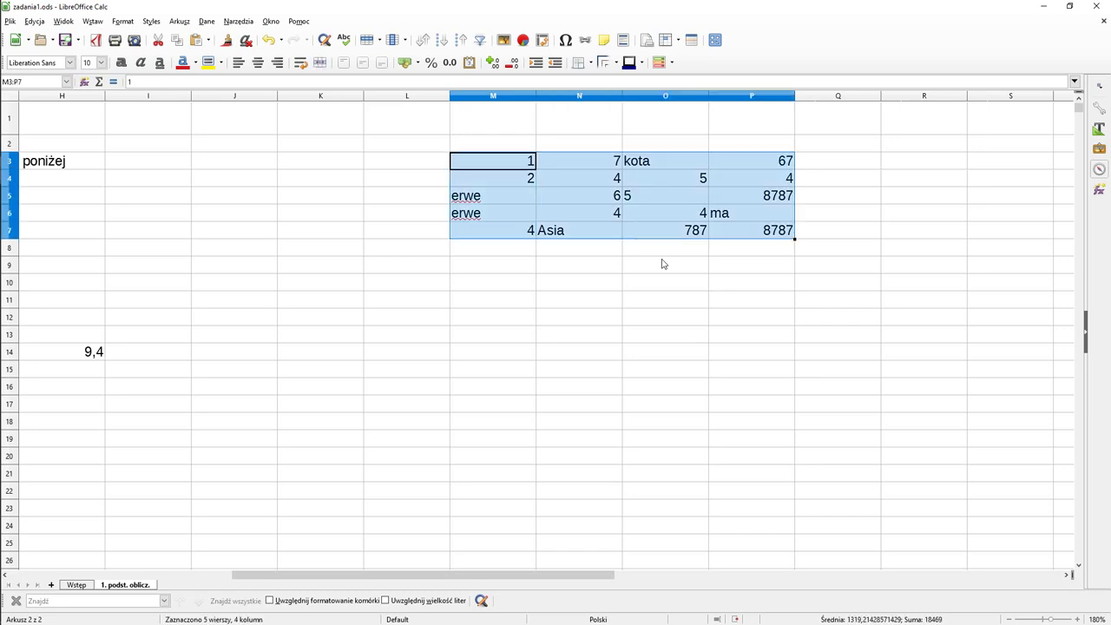
- Move the cell cursor from the table to column A and down past the exercise list to row 42
key(Left)
key(Left)
key(Left)
key(Left)
key(Left)
key(Left)
key(Left)
key(Left)
key(Left)
key(Left)
key(Left)
key(Left)
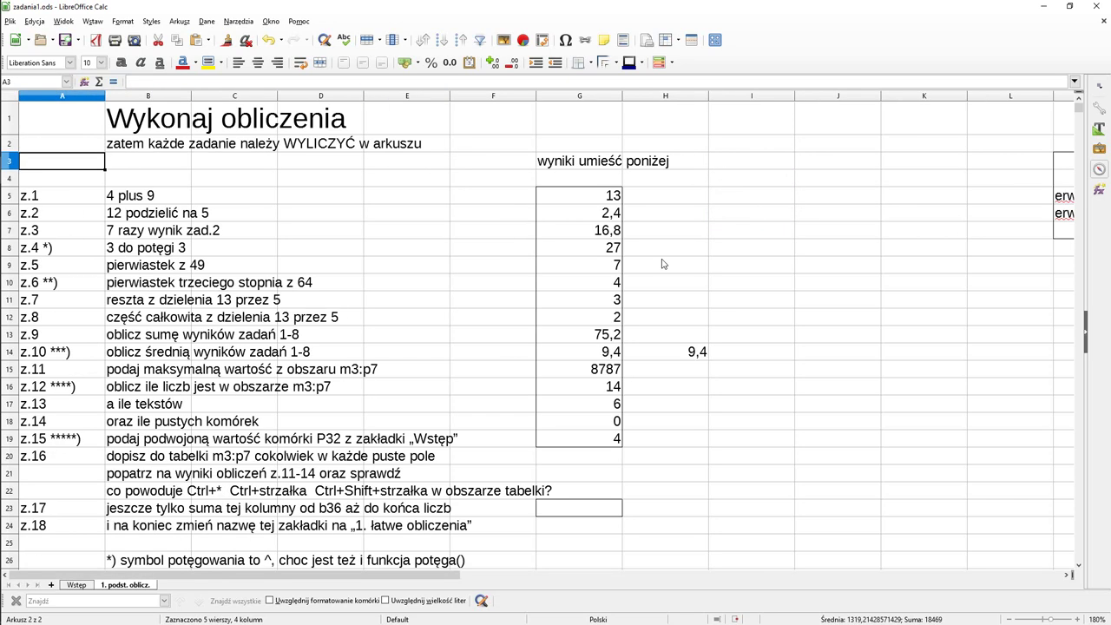
key(Down)
key(Down)
key(Down)
key(Down)
key(Down)
key(Down)
key(Down)
key(Down)
key(Down)
key(Down)
key(Down)
key(Down)
key(Down)
key(Down)
key(Down)
key(Down)
key(Down)
key(Down)
key(Down)
key(Down)
key(Down)
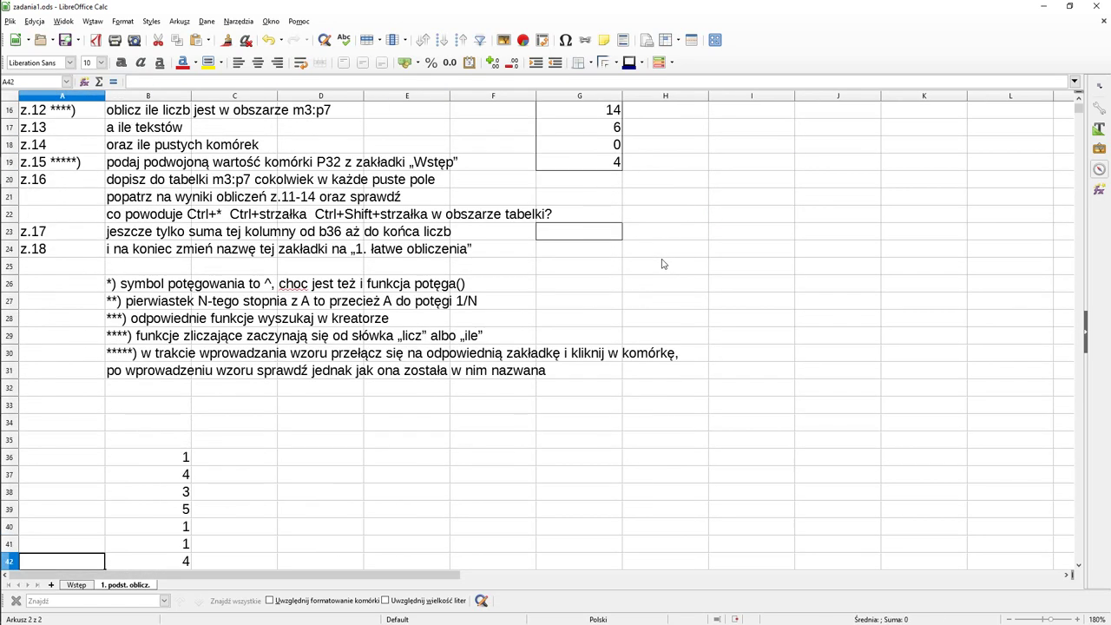
- Return the cell cursor to A25 and select the exercise answers in G5:G19
key(Up)
key(Up)
key(Up)
key(Up)
key(Up)
key(Up)
key(Up)
key(Up)
key(Up)
key(Up)
key(Up)
key(Up)
key(Up)
key(Up)
key(Up)
key(Up)
key(Up)
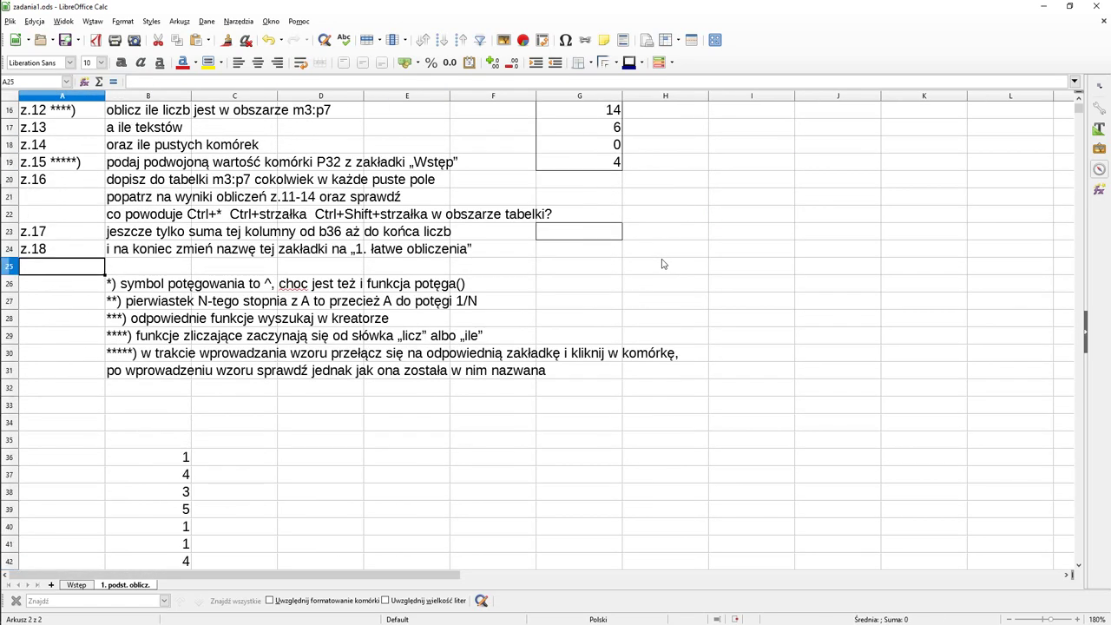
scroll(584, 137, up, 4)
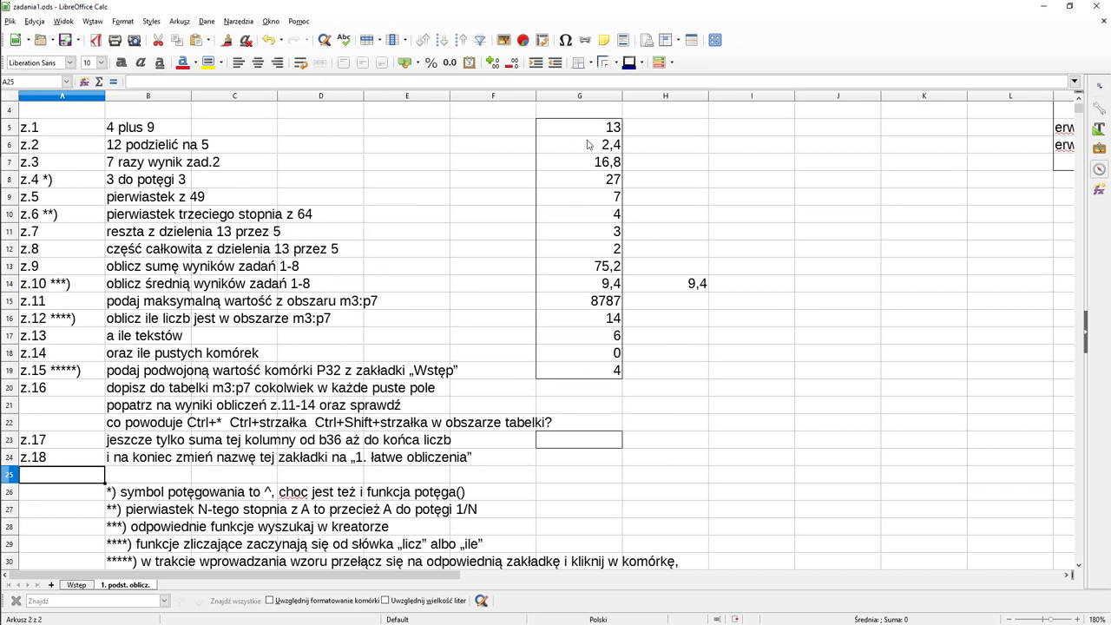
drag(587, 128, 584, 372)
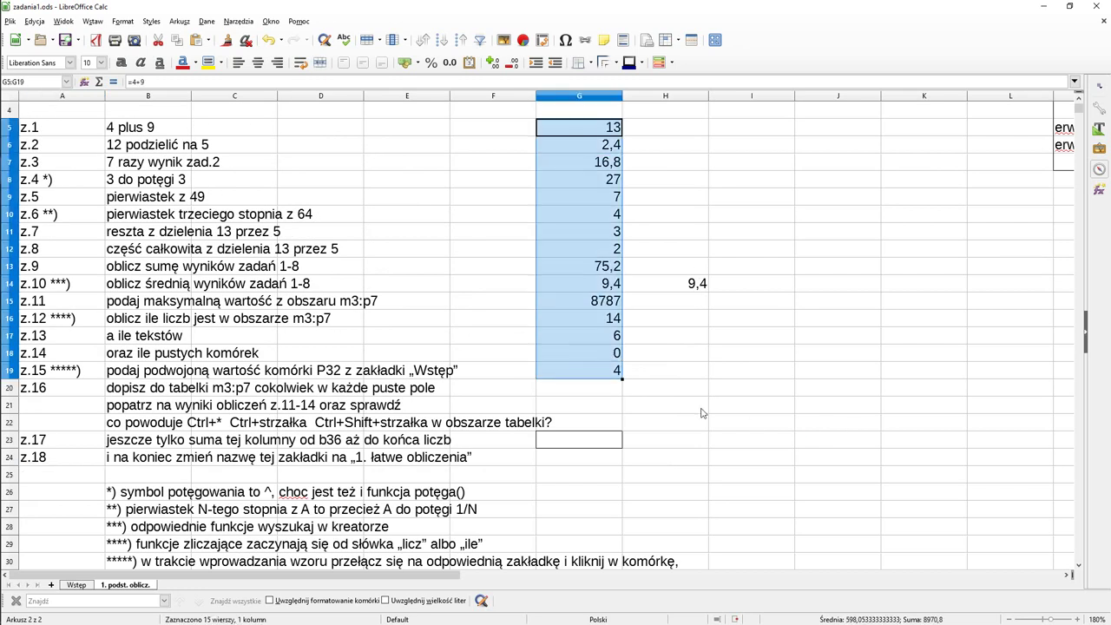
- Examine how far the column of numbers starting at B36 extends, and return to the exercise list
scroll(701, 408, down, 8)
click(507, 337)
scroll(396, 327, down, 11)
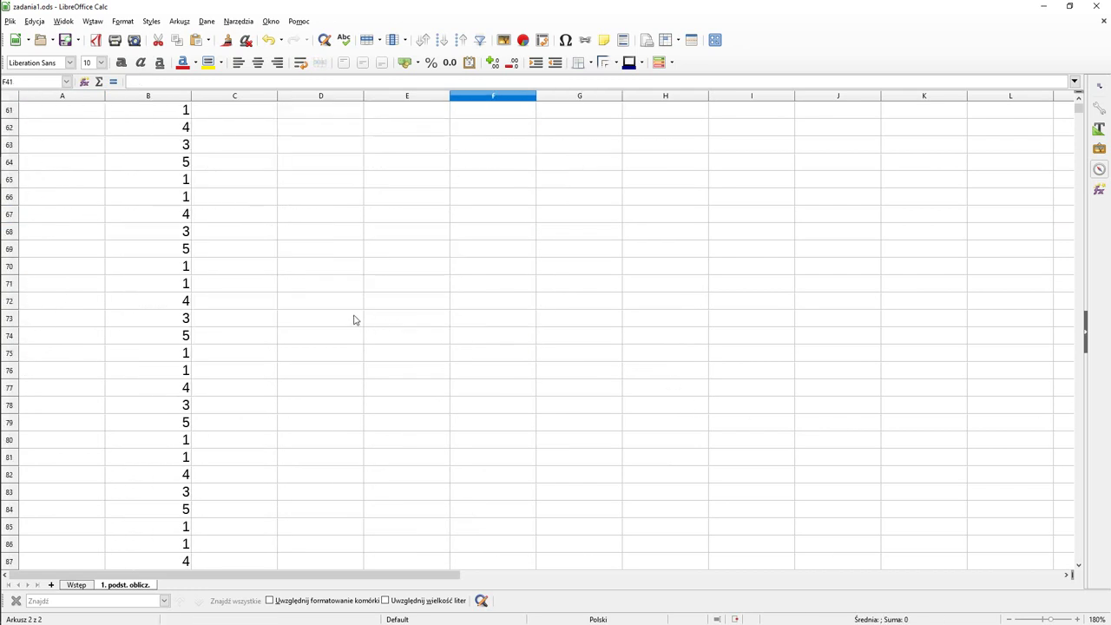
scroll(353, 320, down, 20)
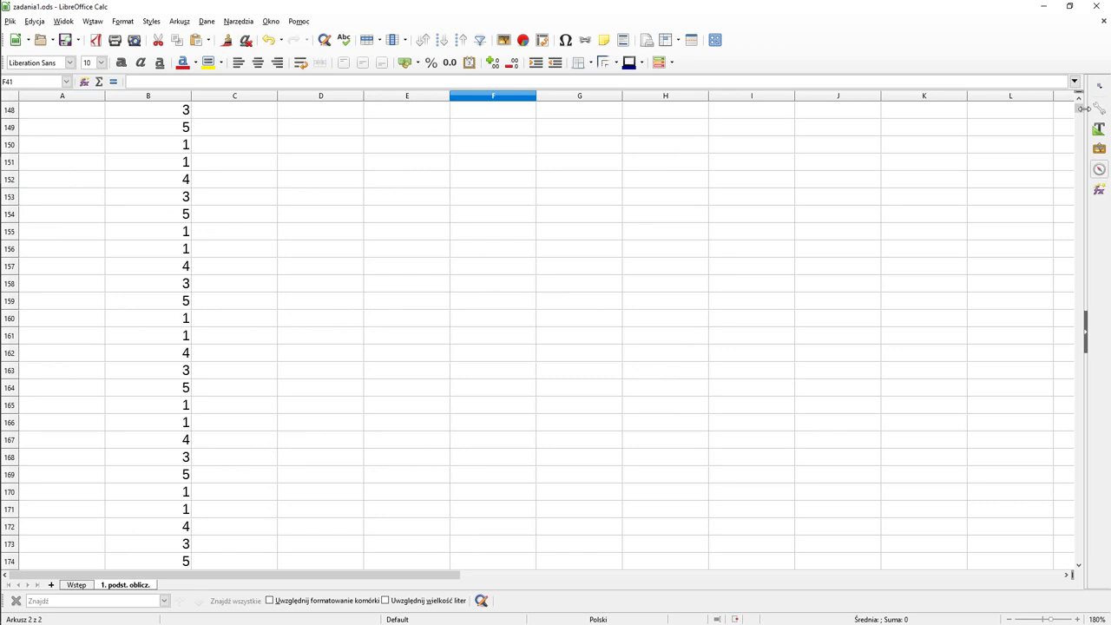
mouse_move(1083, 108)
mouse_down()
mouse_move(1084, 347)
mouse_move(1099, 111)
mouse_up()
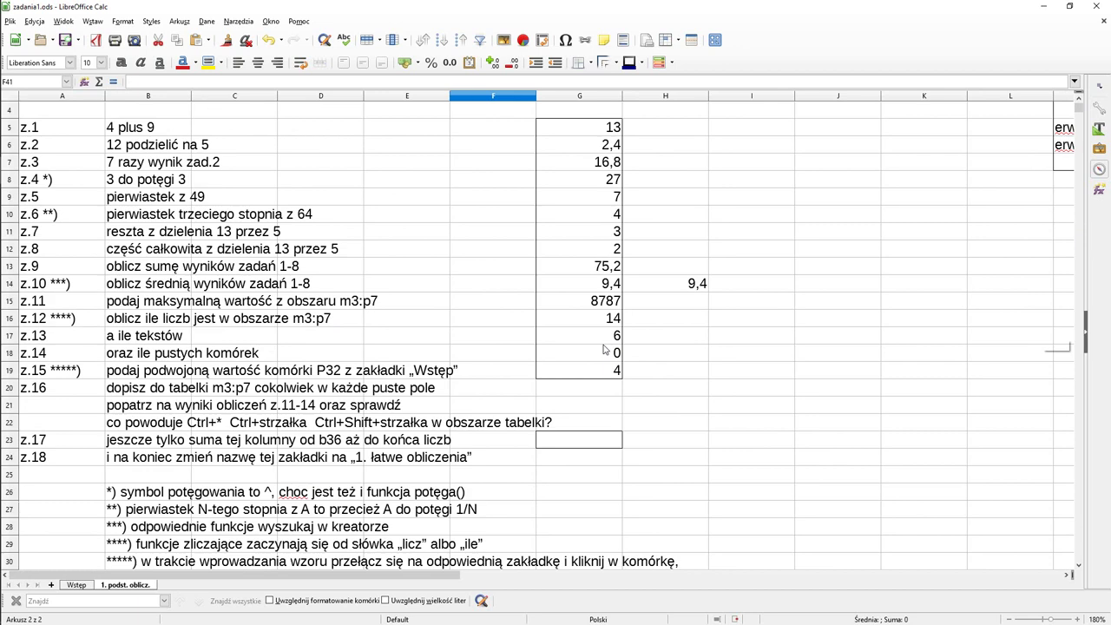
- Jump from B36 to the last number in column B and select the whole range B36:B144444
scroll(605, 350, down, 5)
click(143, 404)
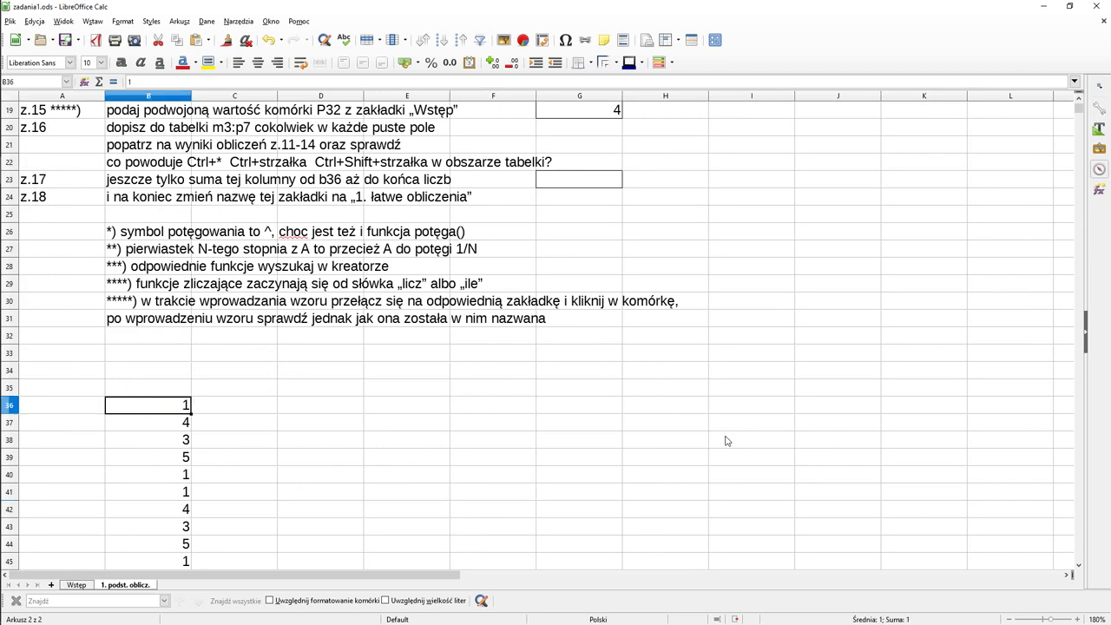
key(ctrl+Down)
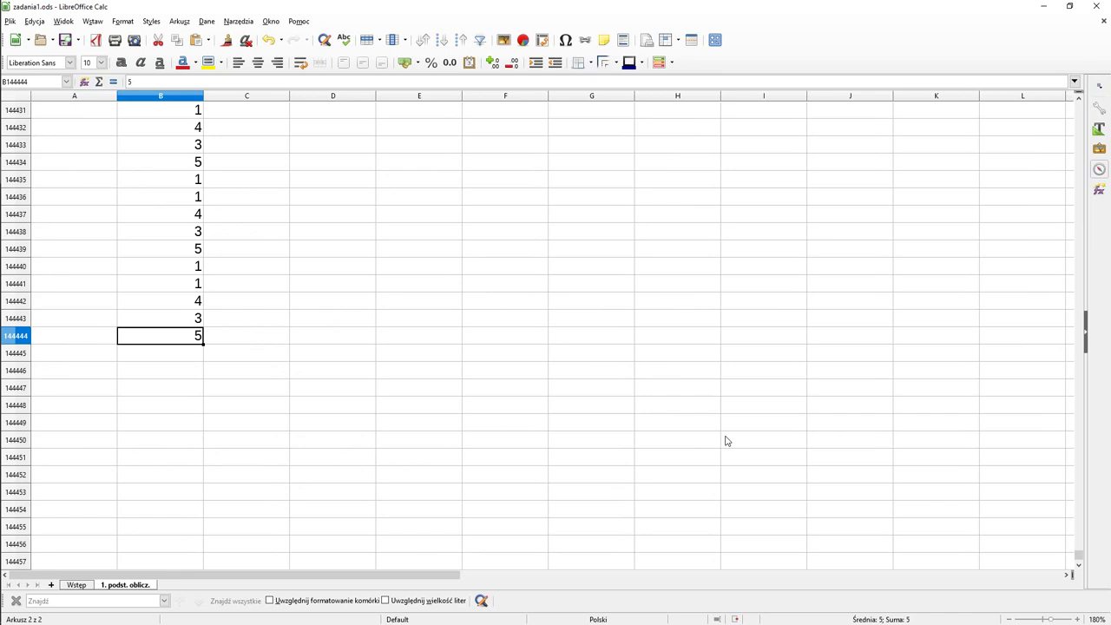
key(ctrl+shift+Up)
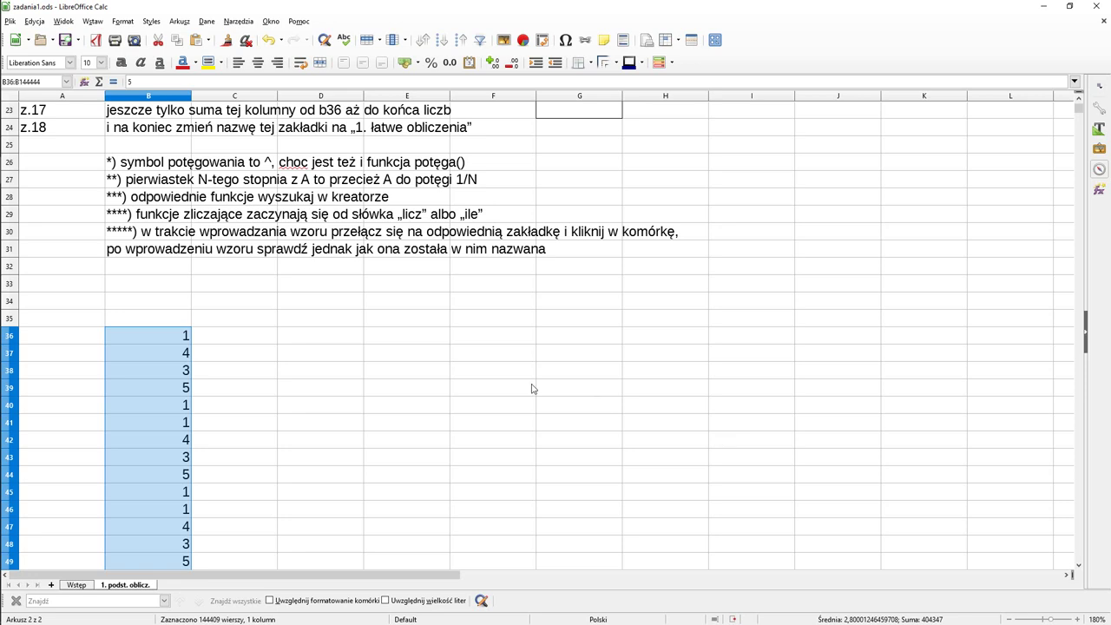
- Start a SUMA formula in G23 for exercise z.17 and remove its suggested range G14:G22
scroll(533, 387, up, 5)
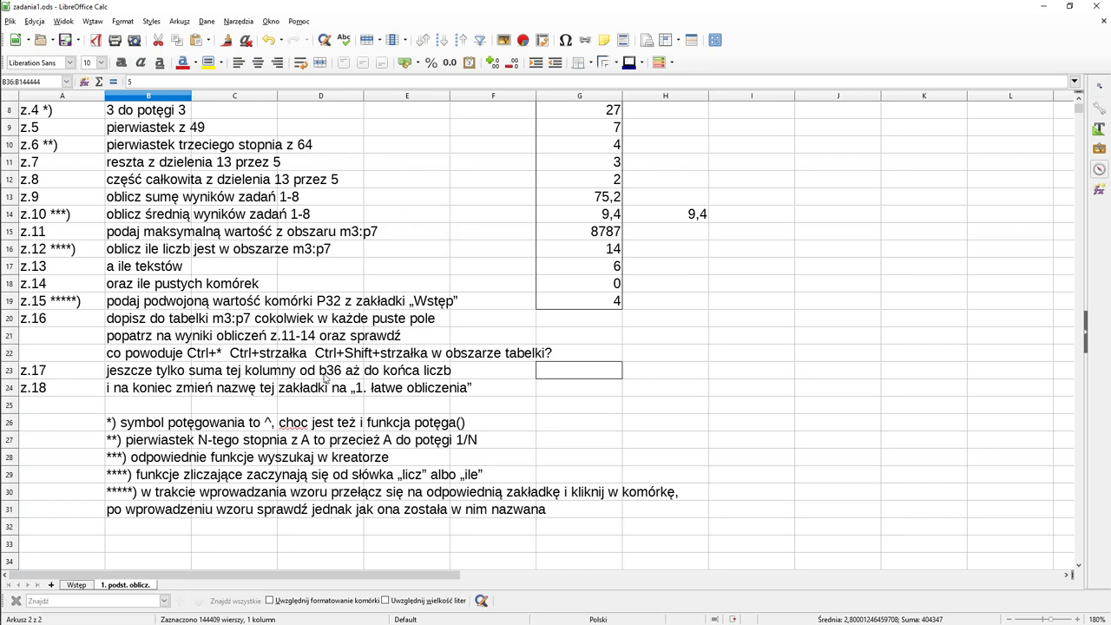
click(564, 376)
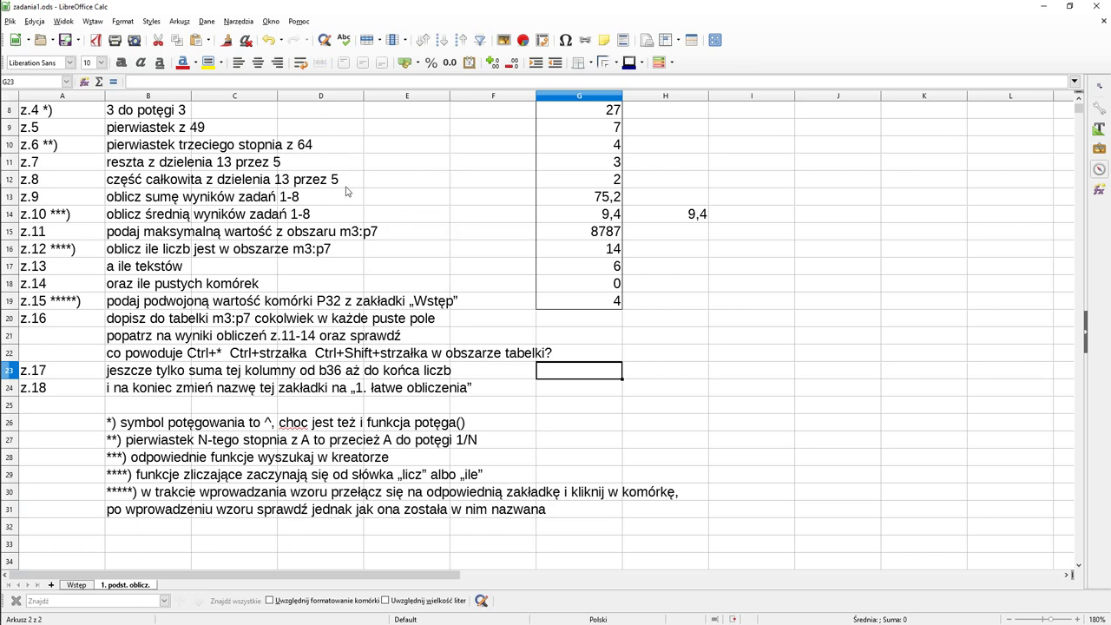
click(99, 81)
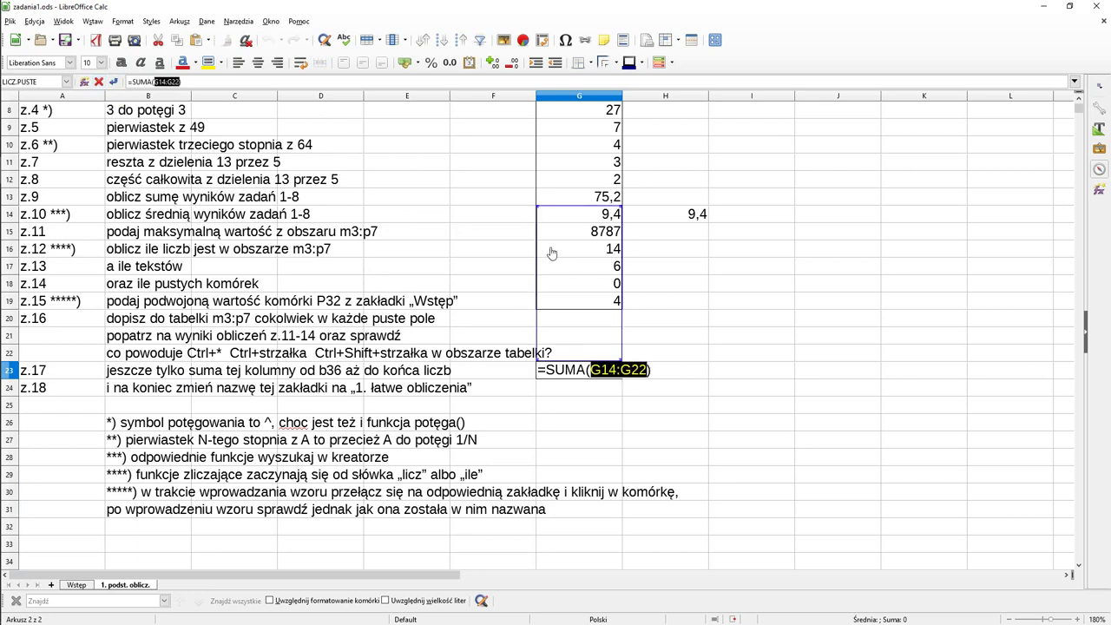
click(599, 371)
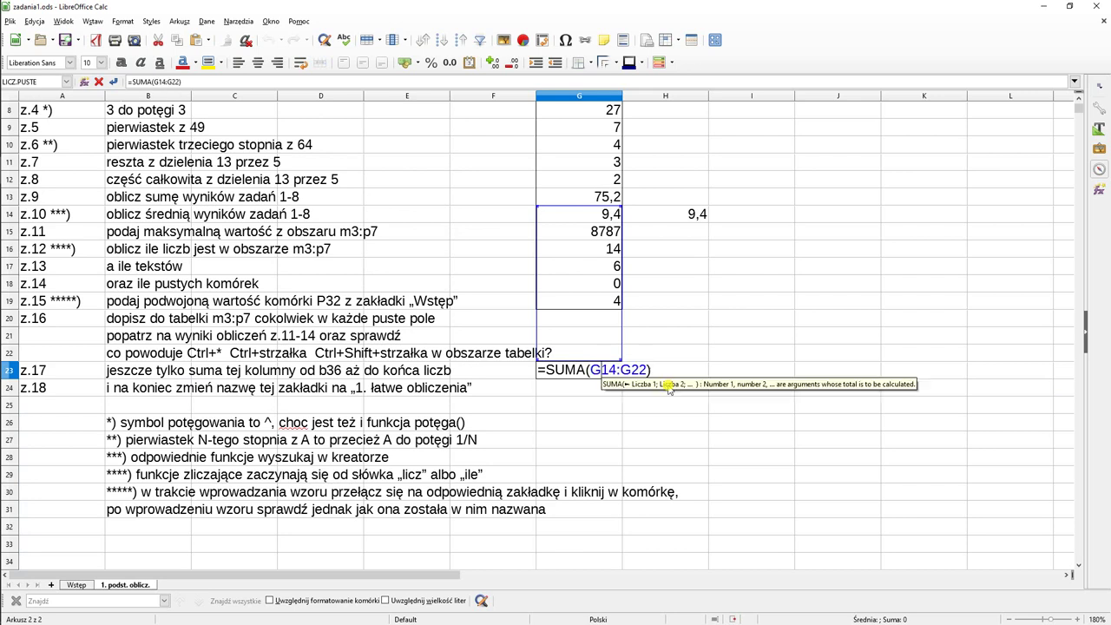
key(shift+Right)
key(shift+Right)
key(shift+Right)
key(shift+Right)
key(shift+Right)
key(shift+Right)
key(shift+Right)
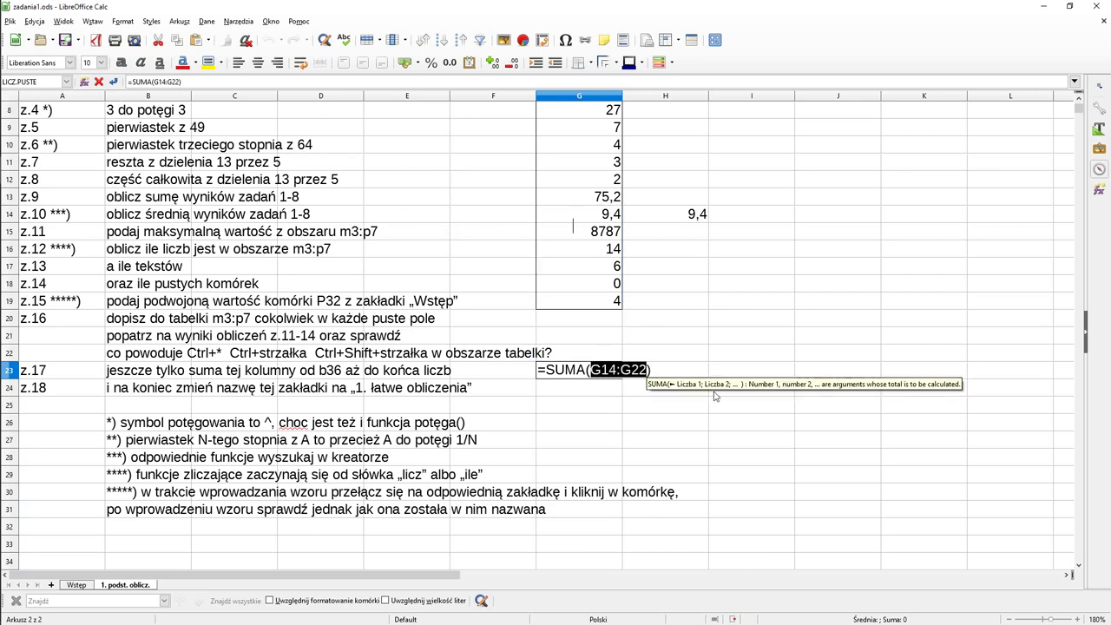
key(BackSpace)
- Try to set the SUMA argument to the numbers from B36 down to B144444, and enter the formula
scroll(401, 381, down, 2)
scroll(402, 382, down, 1)
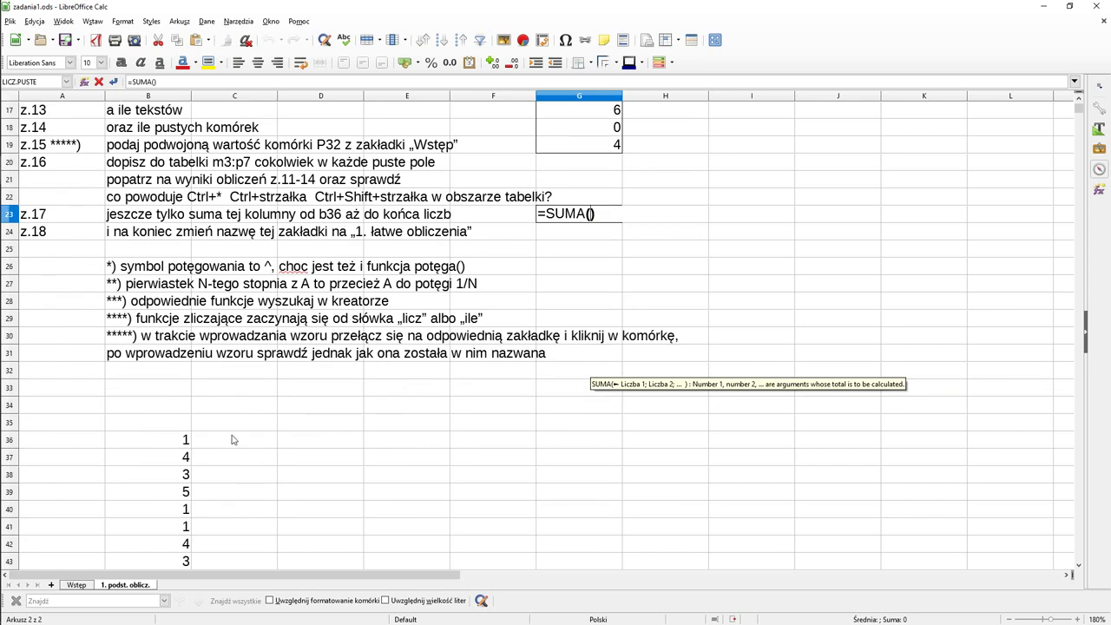
click(179, 439)
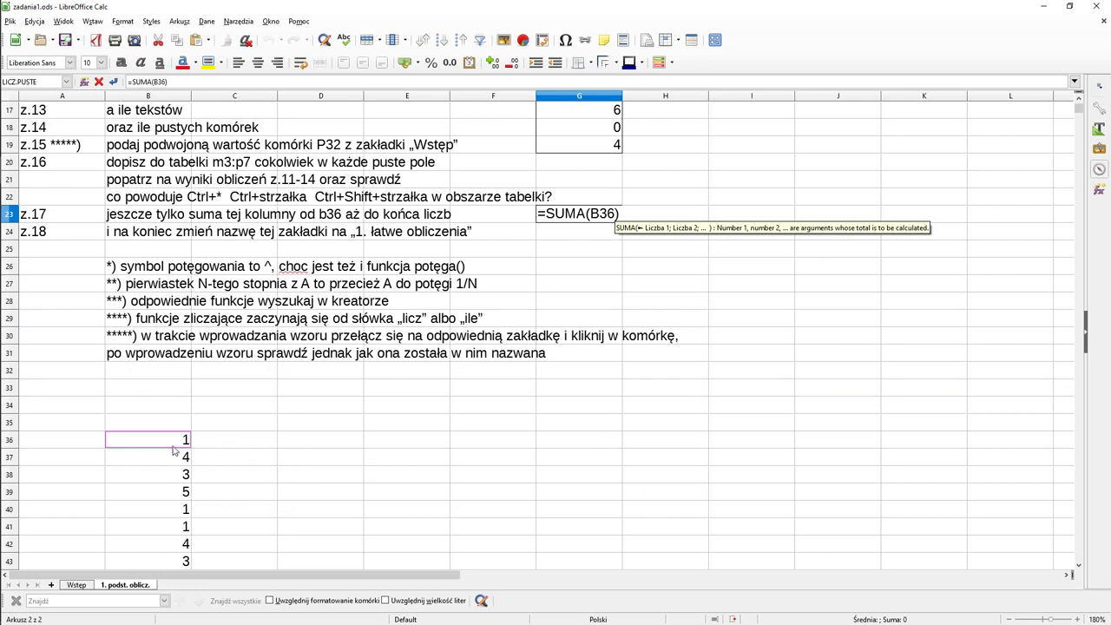
key(ctrl+shift+Down)
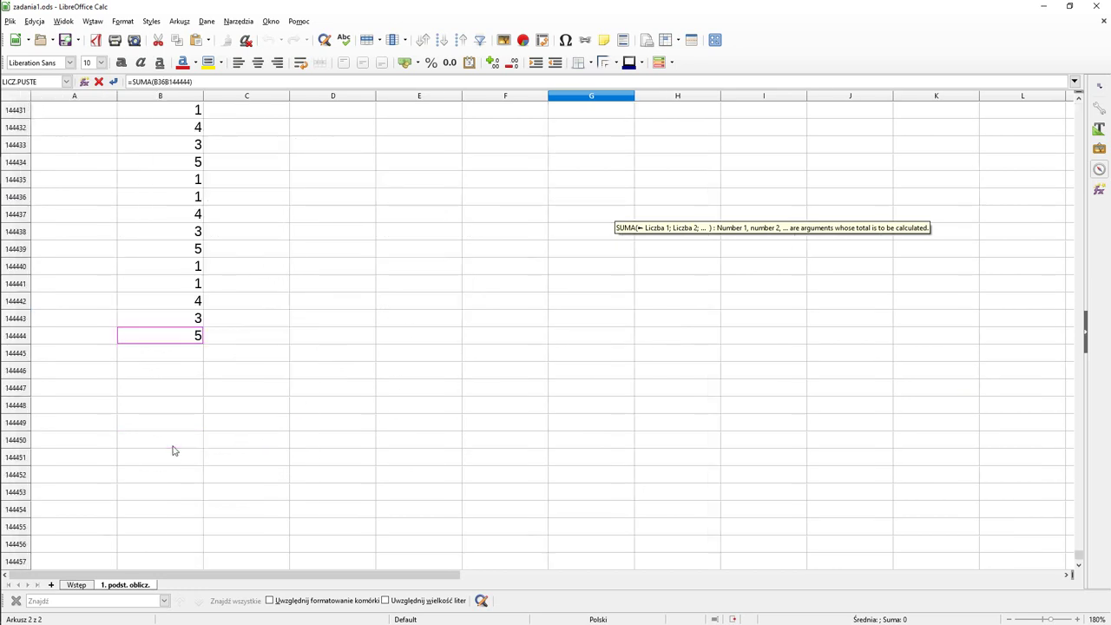
key(Return)
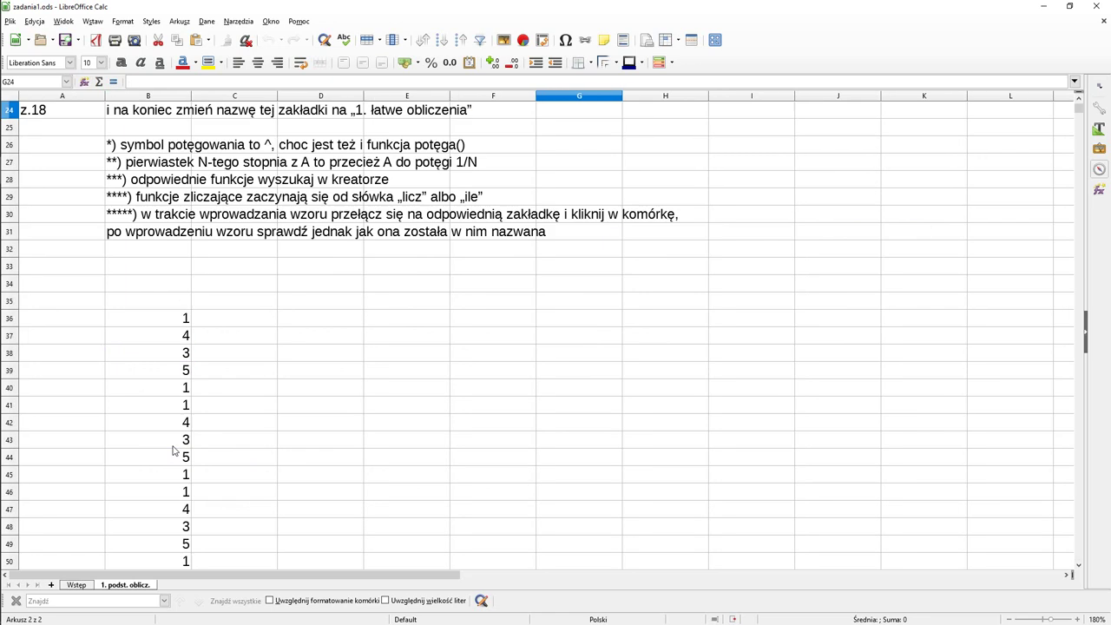
scroll(722, 231, up, 4)
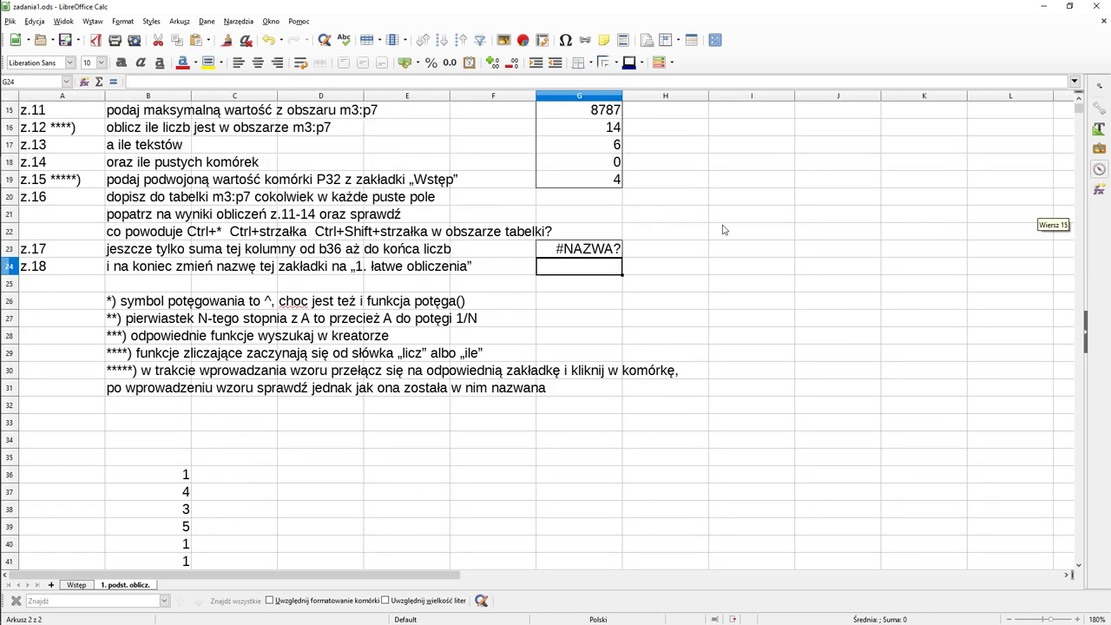
- Correct the SUMA formula in G23 by inserting the missing range colon, so it sums b36:b144444
key(Up)
key(F2)
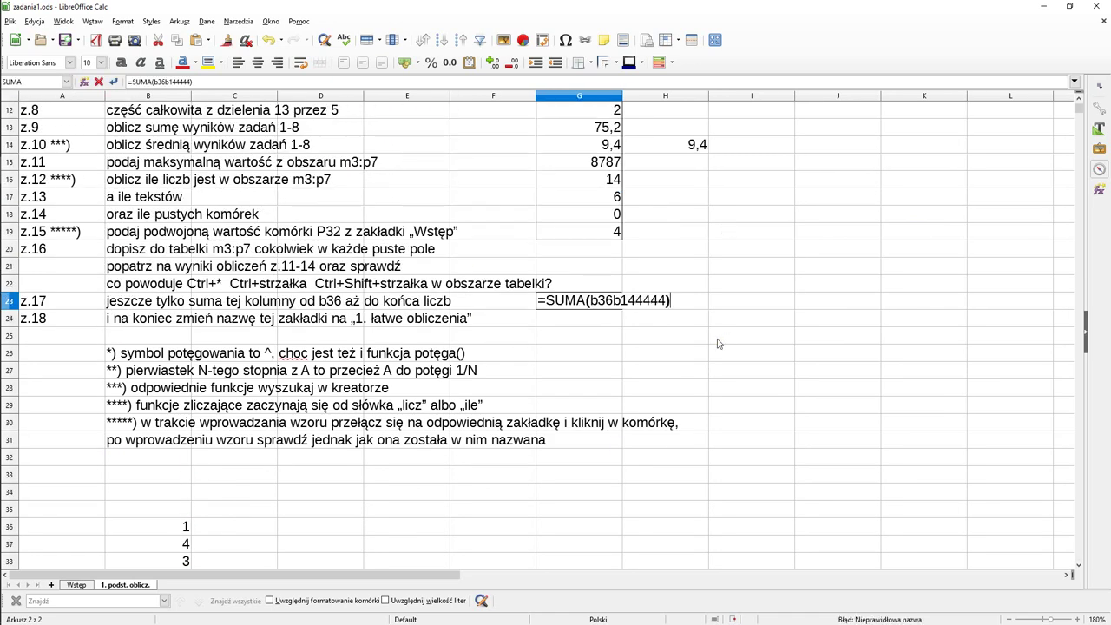
key(Left)
key(Left)
key(Left)
key(Left)
key(Left)
key(Left)
key(Left)
key(Left)
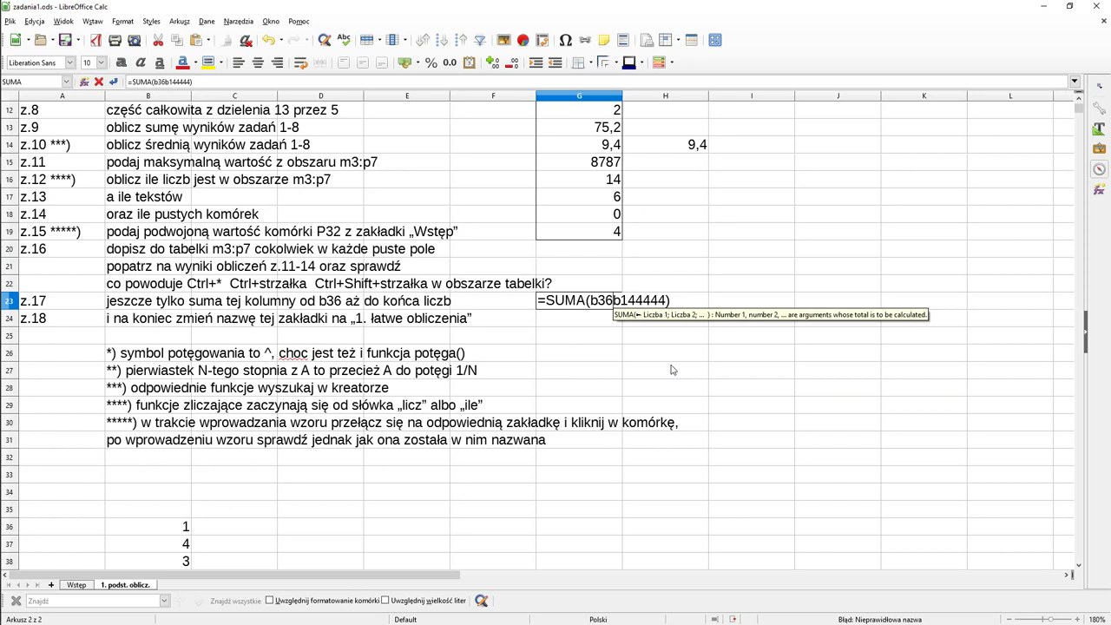
text(:)
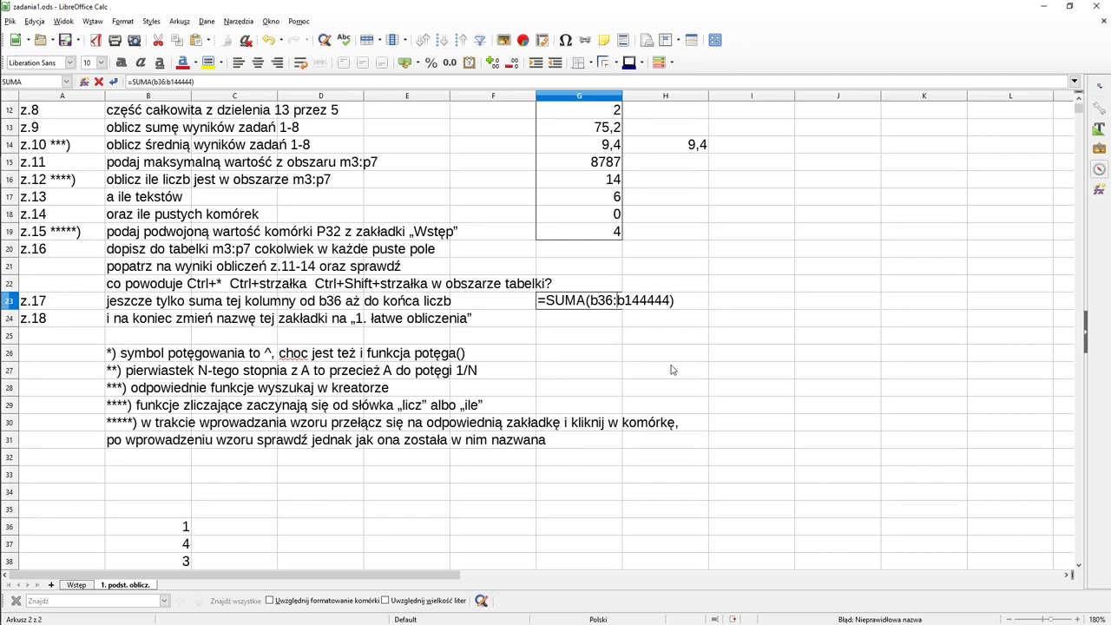
key(Return)
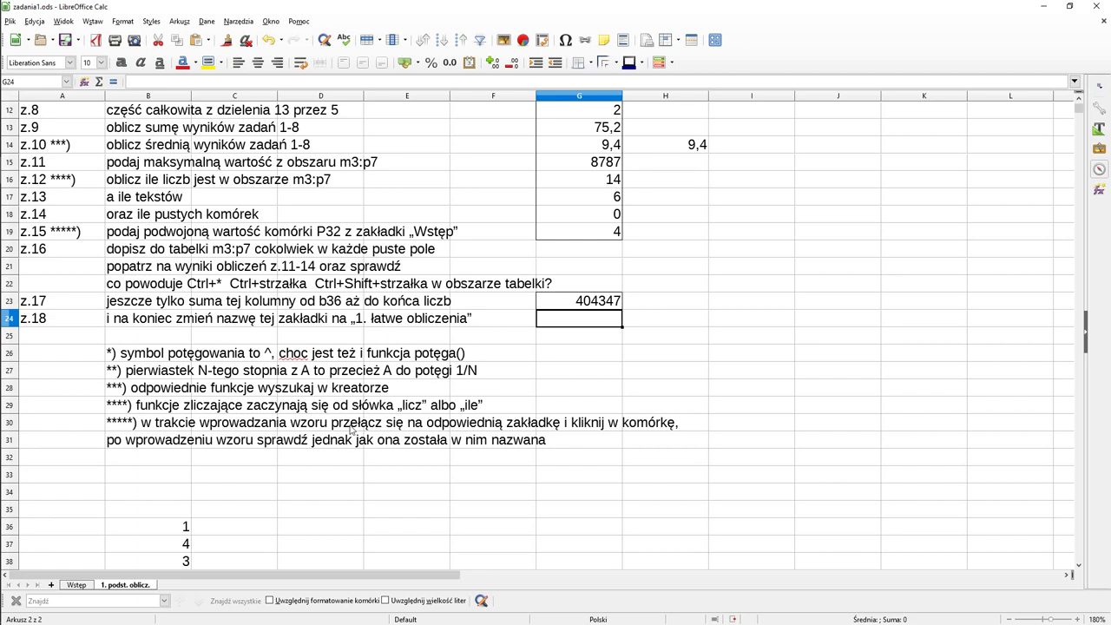
- Rename the "1. podst. oblicz." sheet as "1. łatwe obliczenia" for exercise z.18, and return to the start of the exercise list
right_click(145, 587)
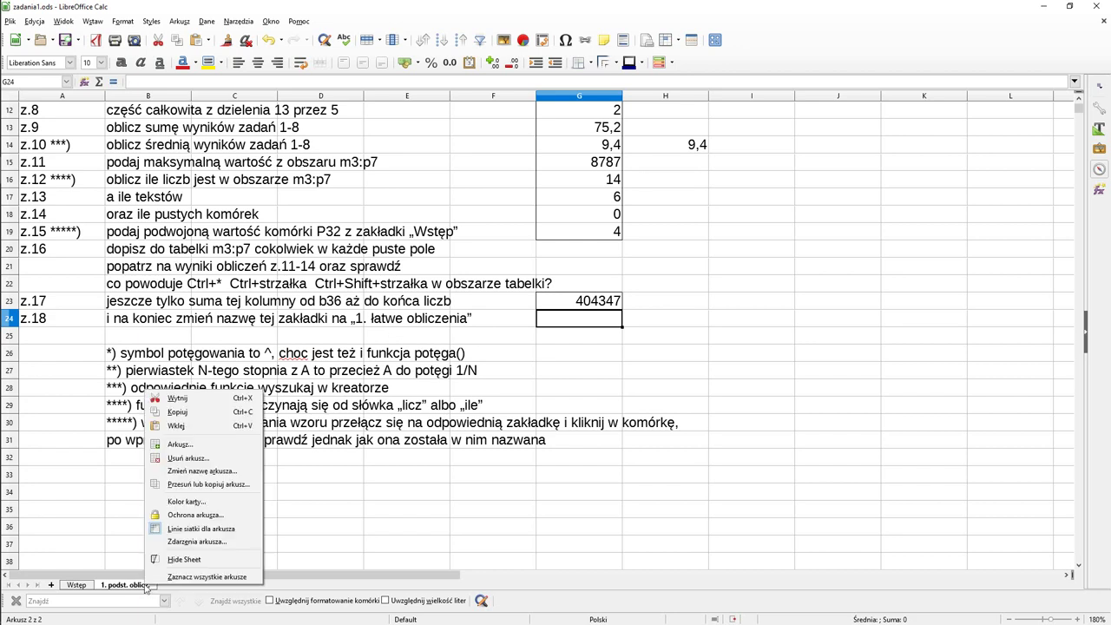
click(208, 471)
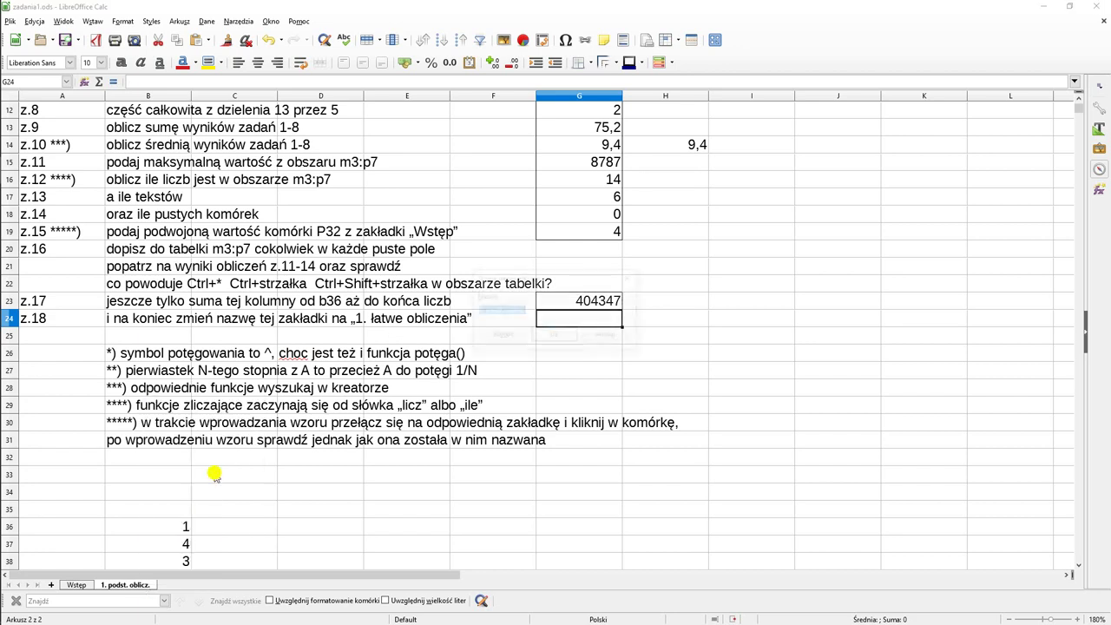
click(543, 311)
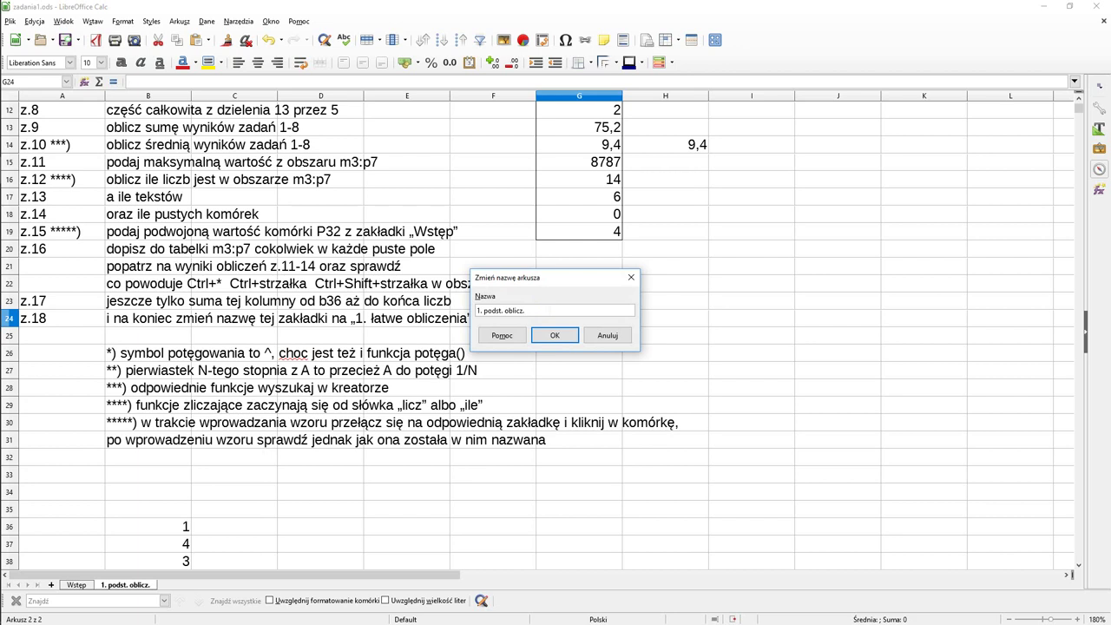
drag(526, 311, 491, 311)
text(łatwe obliczenia)
key(Return)
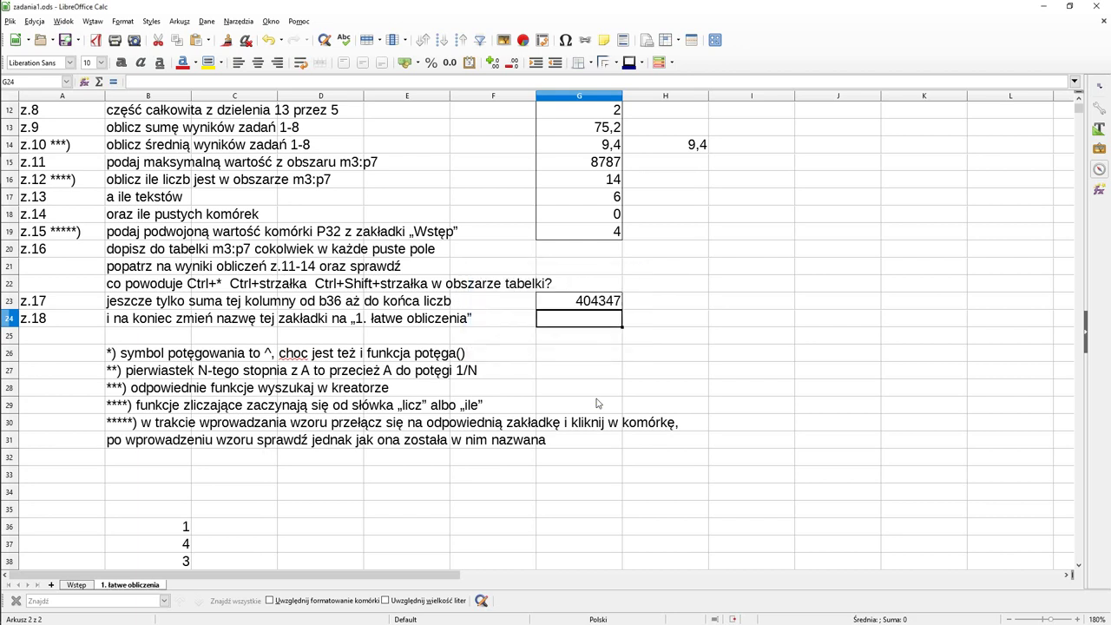
click(583, 405)
scroll(583, 404, up, 4)
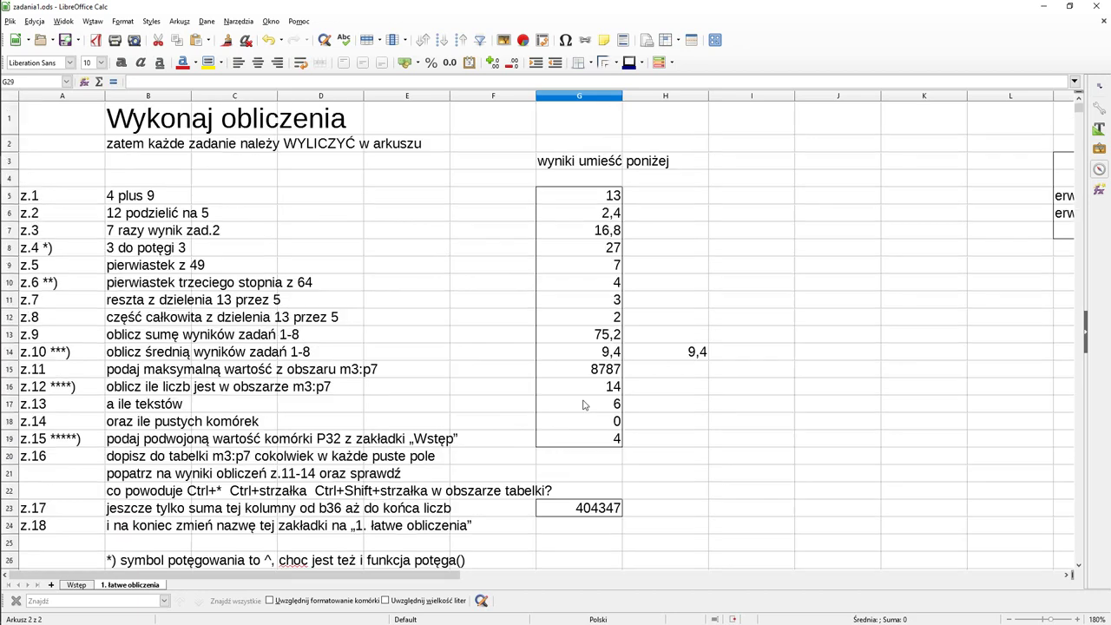